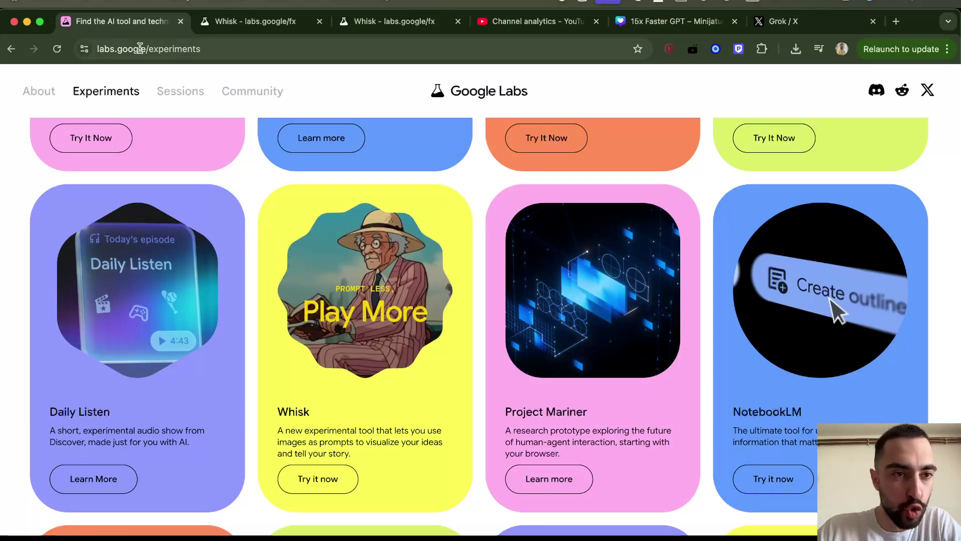
Step: Browse the Google Labs experiments list and launch Whisk from its card
scroll(218, 271, up, 10)
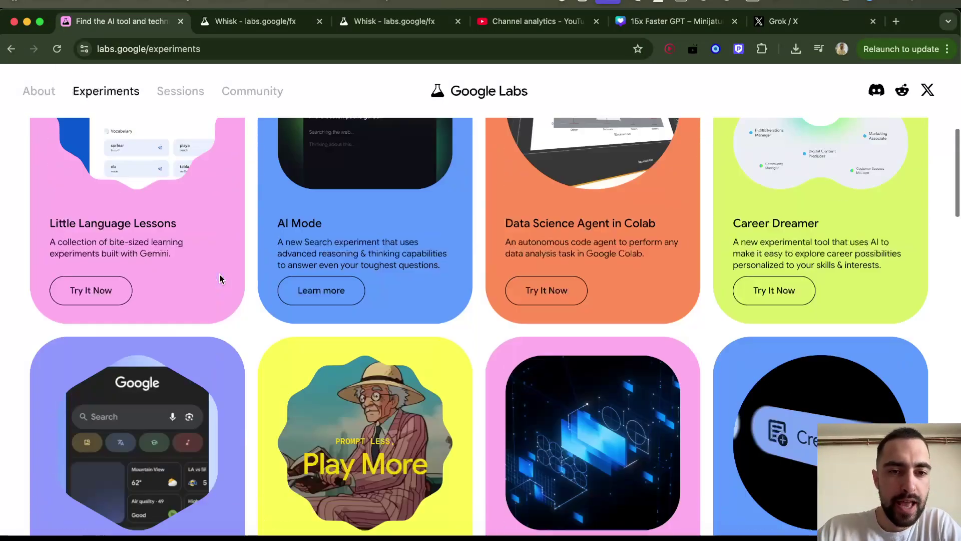
scroll(221, 277, down, 12)
scroll(219, 277, down, 10)
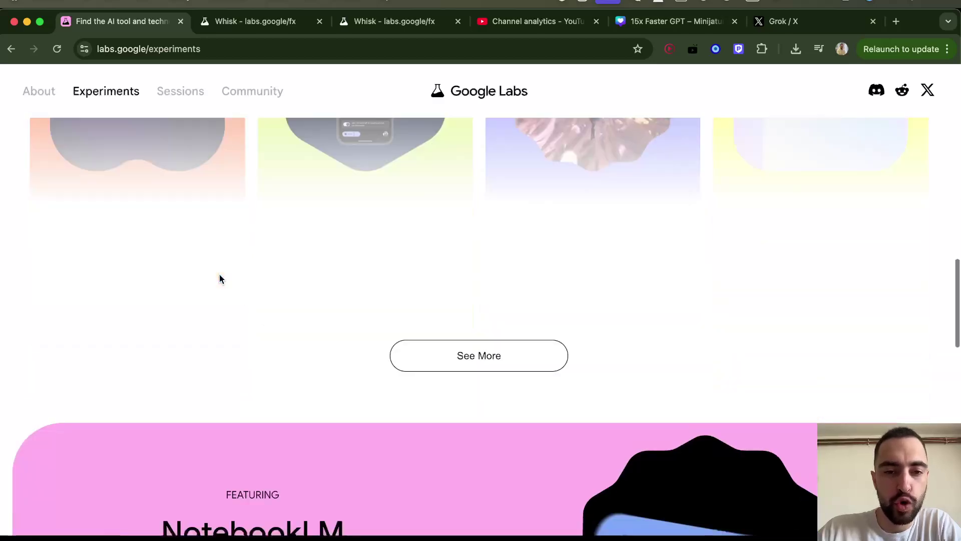
scroll(219, 277, up, 11)
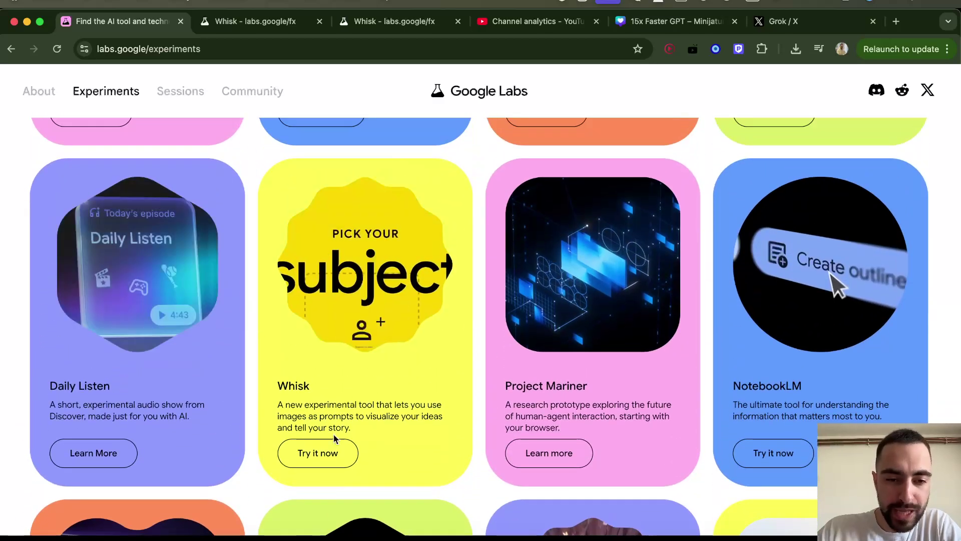
click(323, 453)
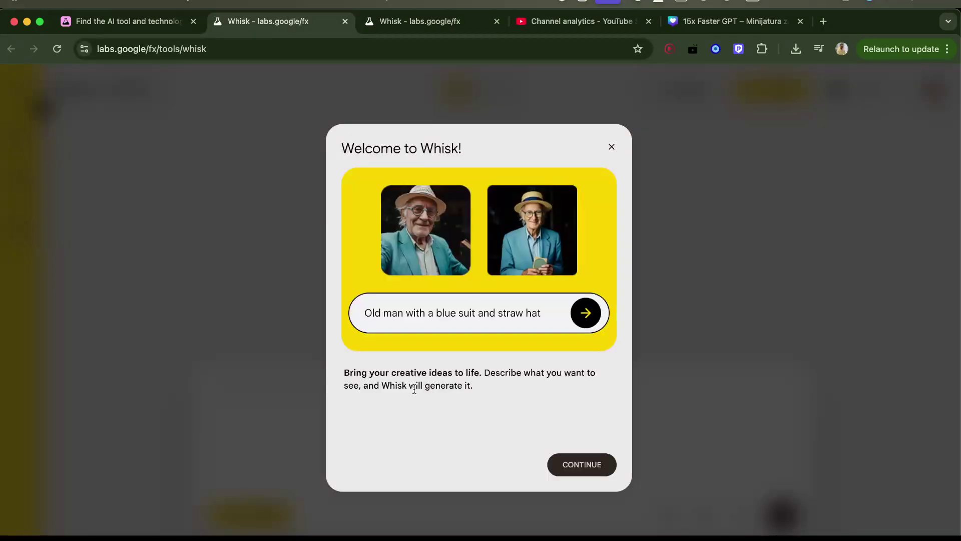
Step: Dismiss the Welcome to Whisk intro pages and the Whisk Animate announcement
click(579, 460)
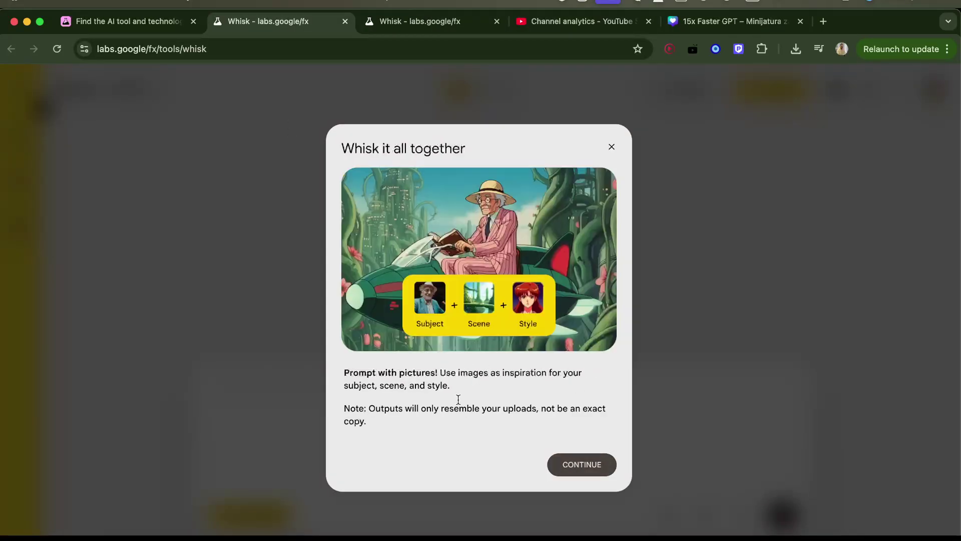
drag(380, 373, 436, 383)
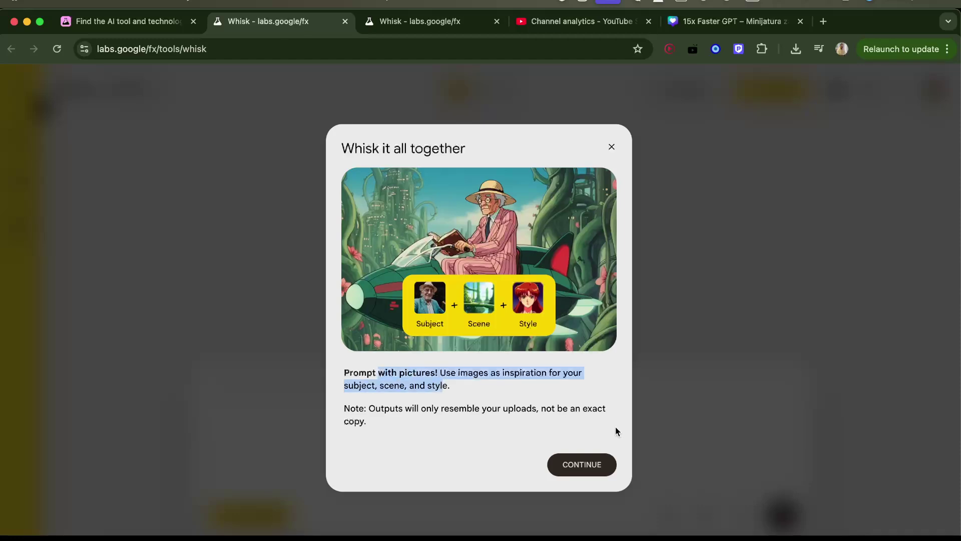
click(598, 462)
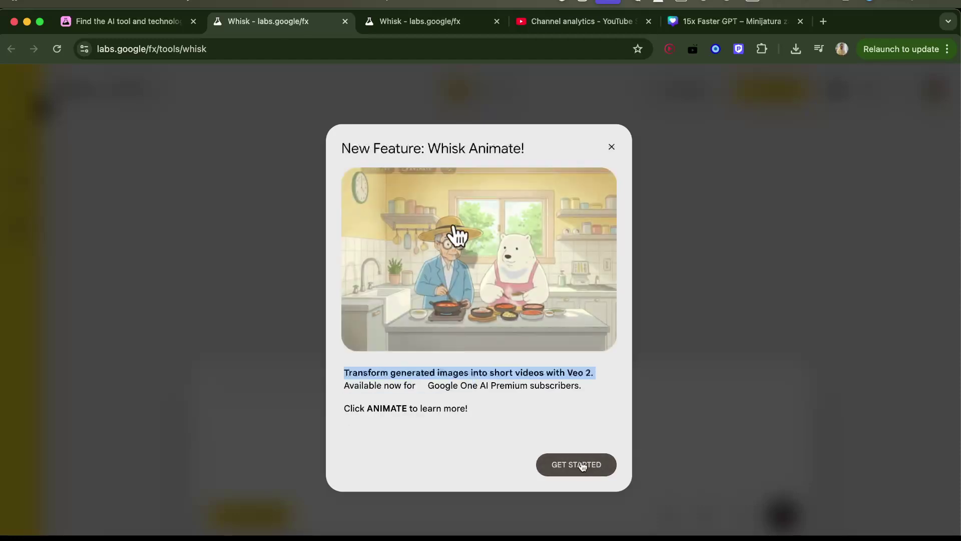
click(581, 464)
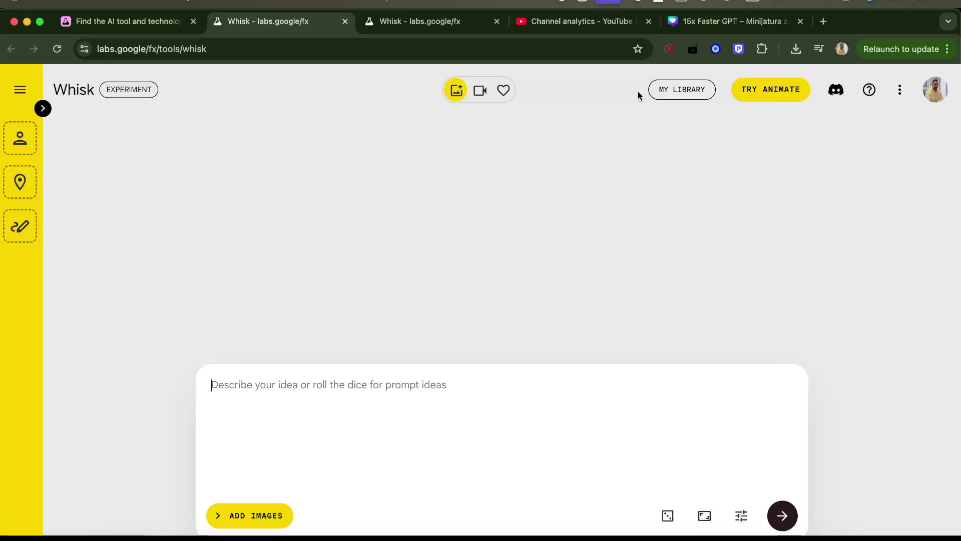
Step: Generate images from 'old man cooding dinner', check Refine, then start animating the left image
text(old man cooding dinner)
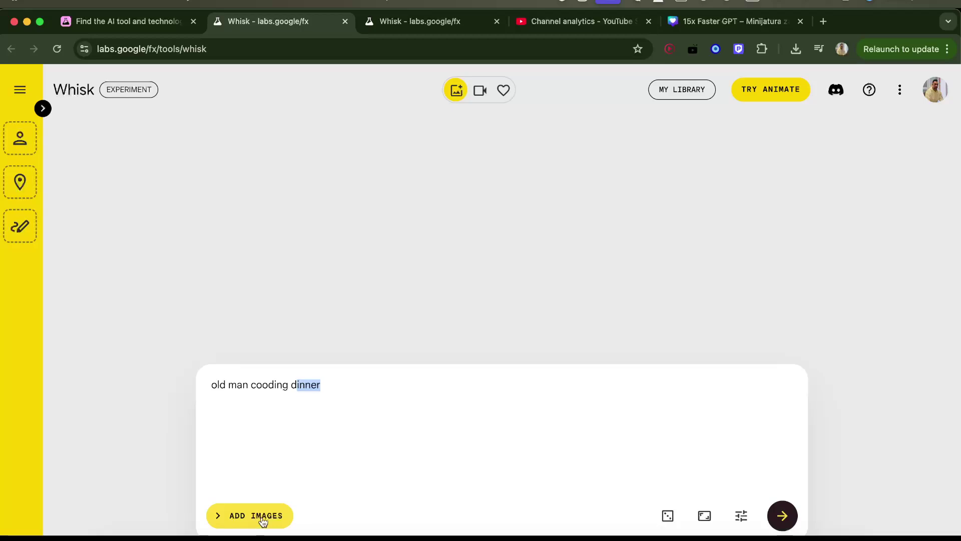
click(781, 514)
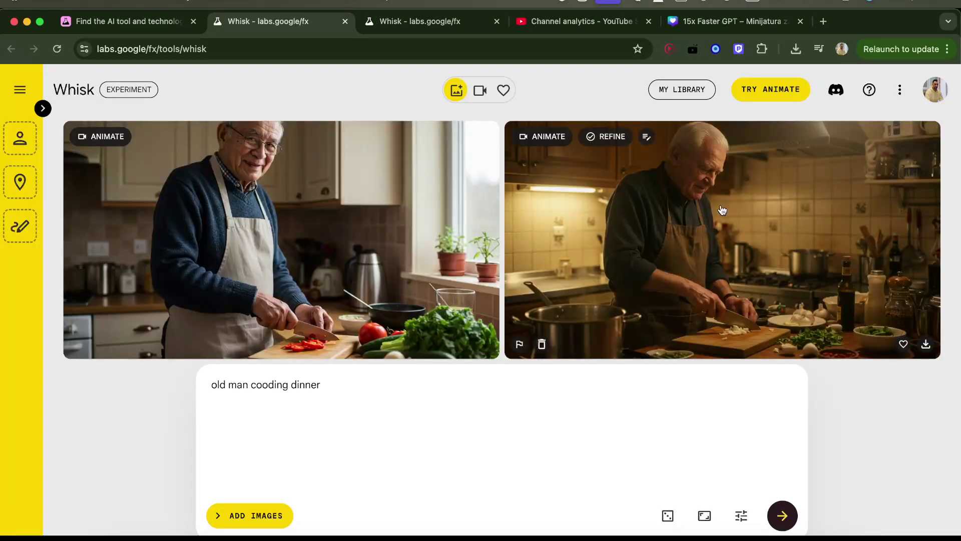
click(722, 210)
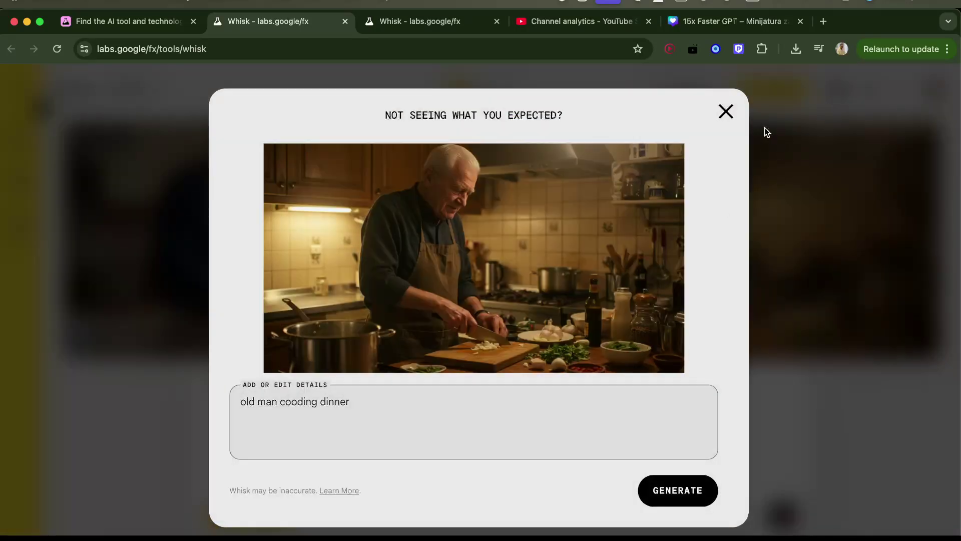
click(735, 111)
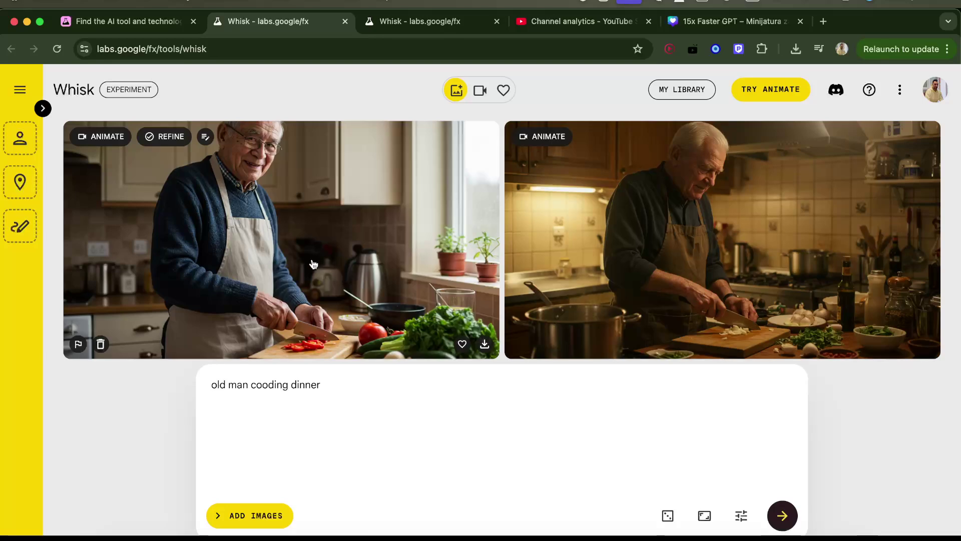
click(89, 136)
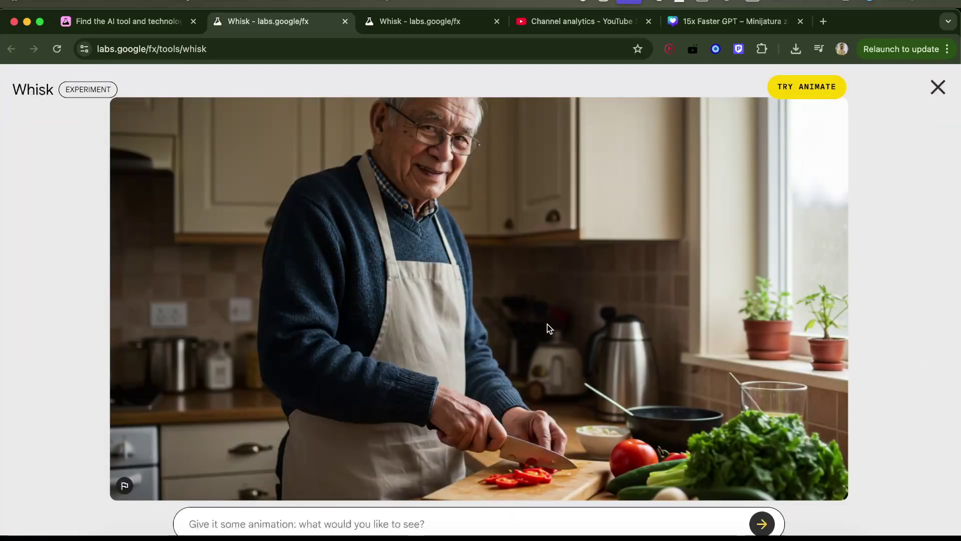
Step: Submit a chopping vegetables animation, view the Google One upgrade page, and return to the gallery
click(796, 95)
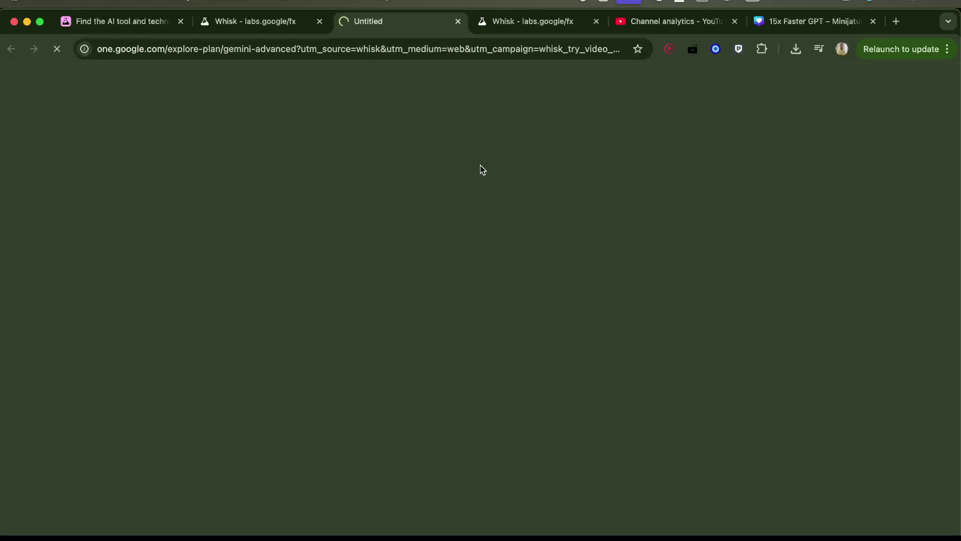
key(ctrl+shift+Tab)
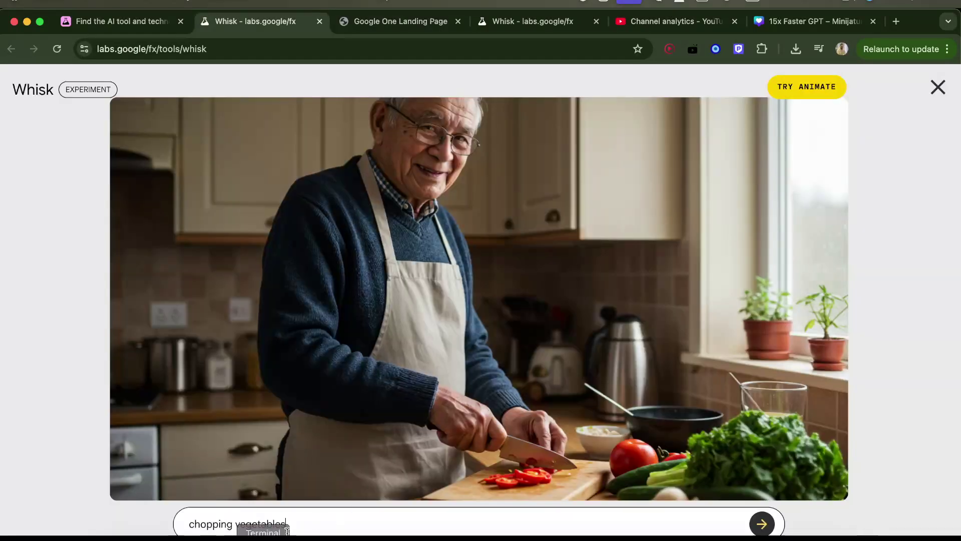
click(761, 523)
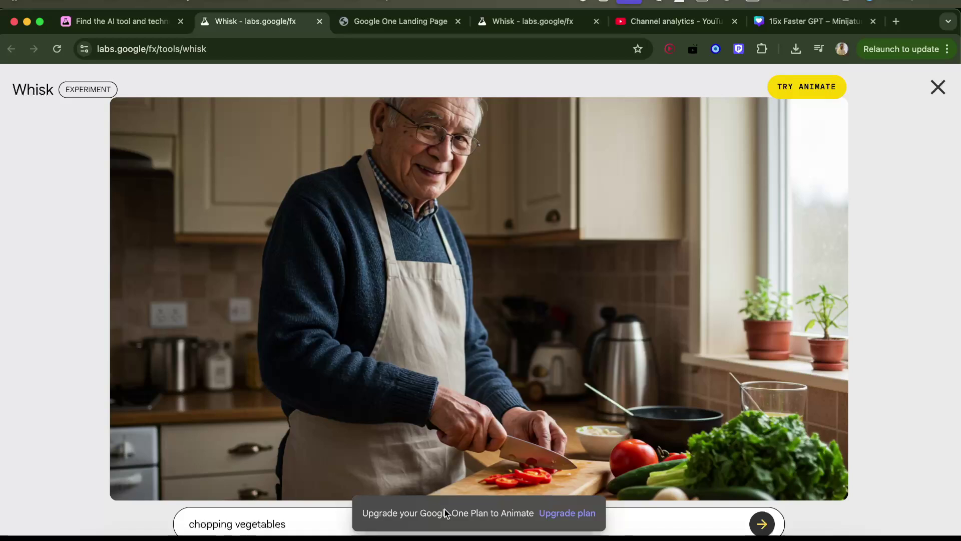
click(383, 20)
click(284, 21)
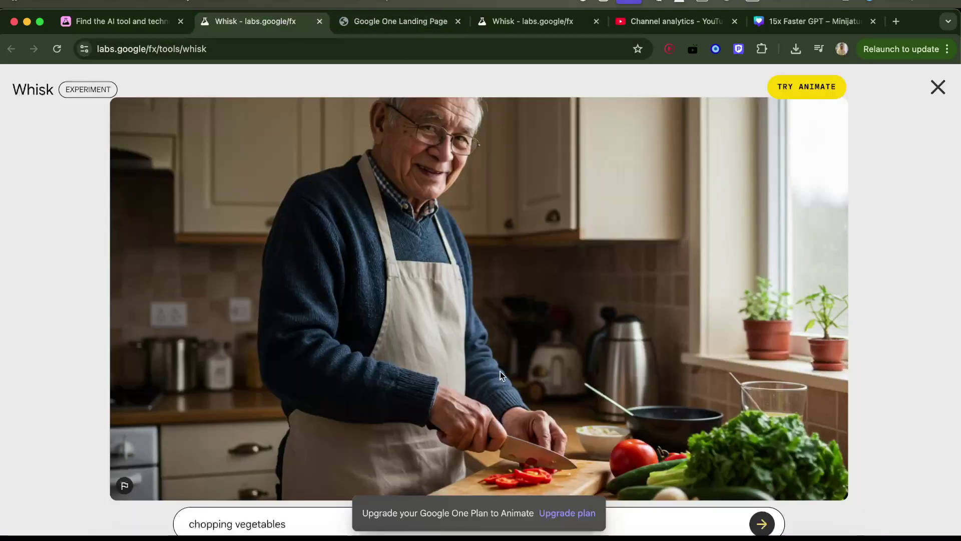
key(Escape)
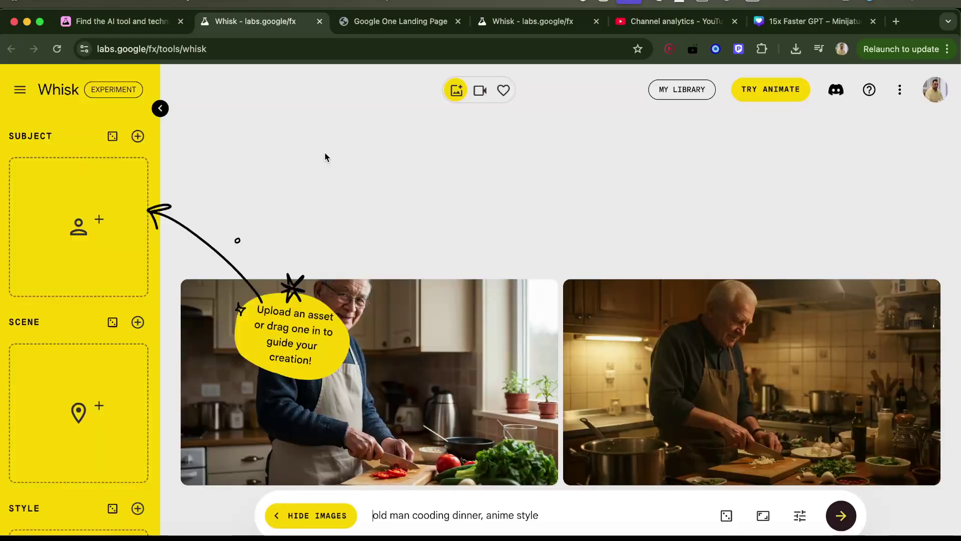
Step: Paste a cyberpunk portrait as the Subject and generate anime-style images of the old man cooking
click(308, 517)
click(250, 516)
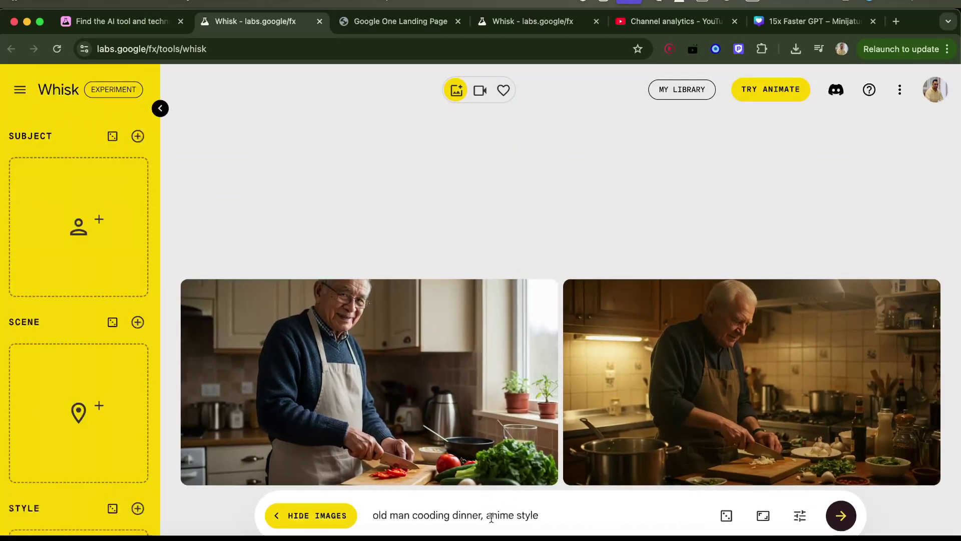
drag(485, 517, 541, 517)
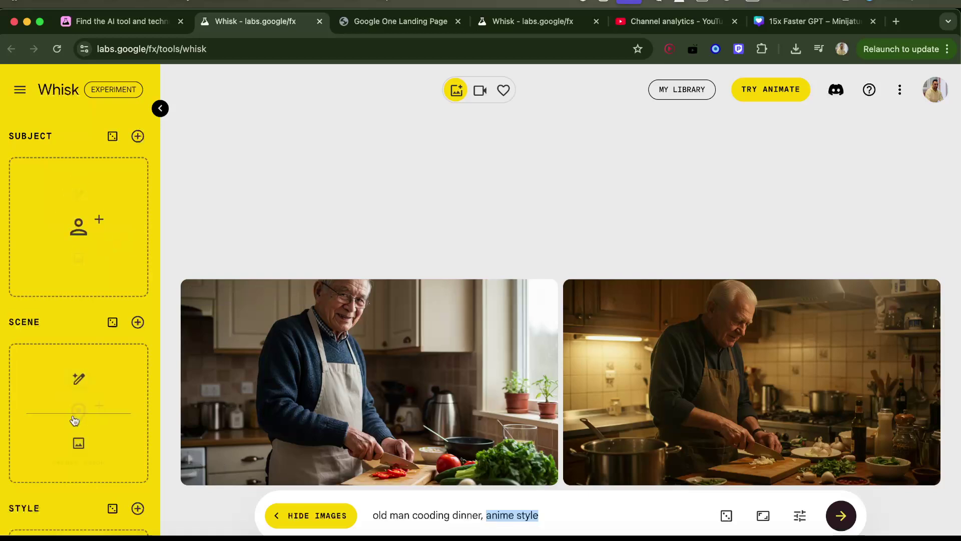
scroll(75, 418, down, 3)
scroll(62, 440, up, 3)
mouse_move(38, 227)
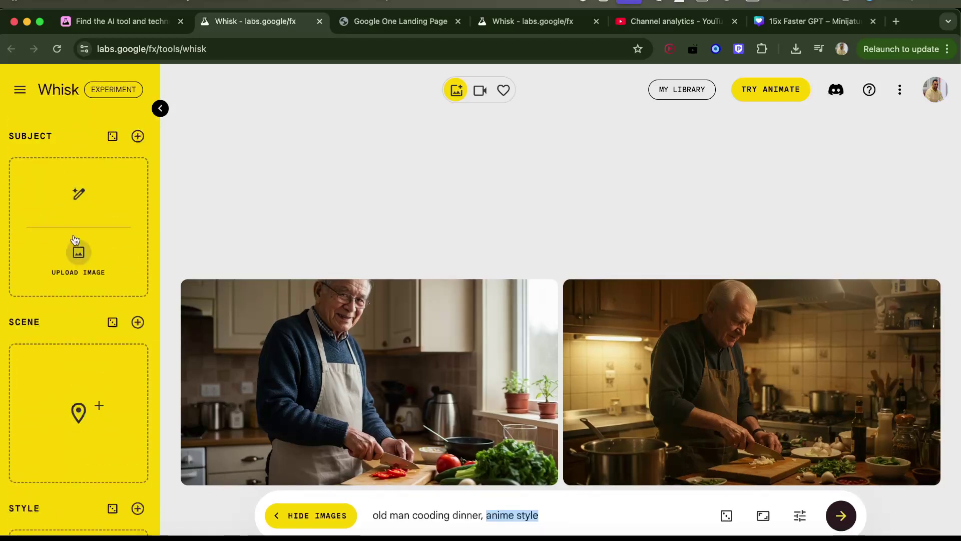
key(super+v)
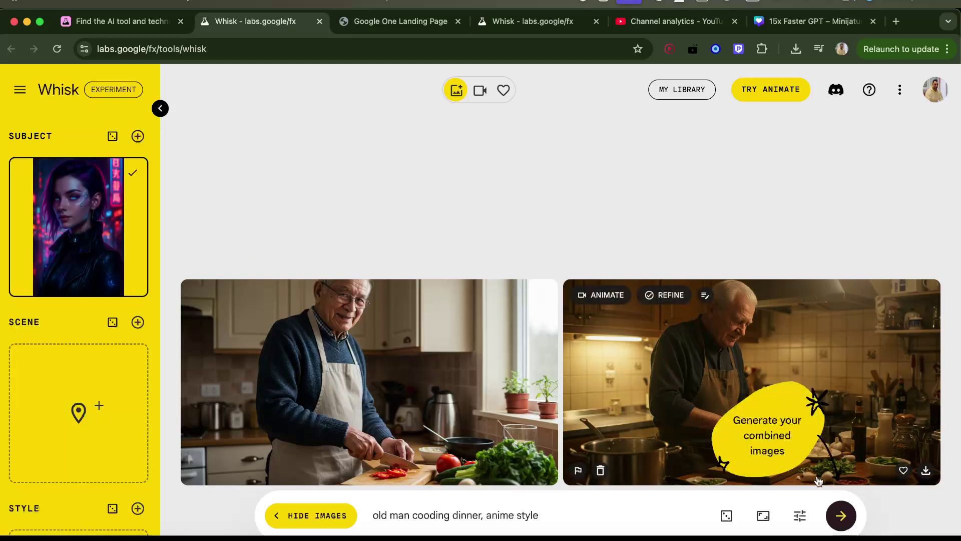
click(841, 515)
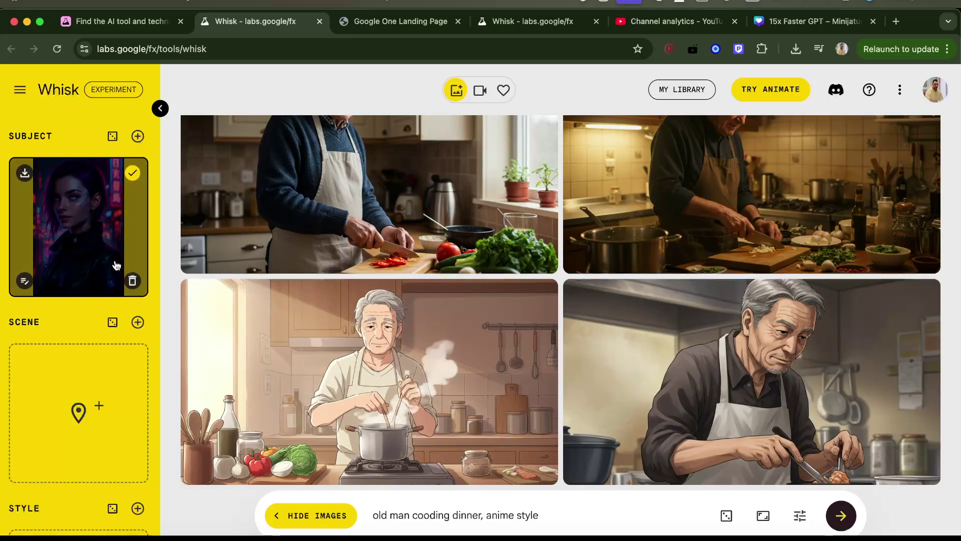
Step: Change the prompt to 'cyber girl cooding dinner' and generate two images
scroll(321, 251, up, 2)
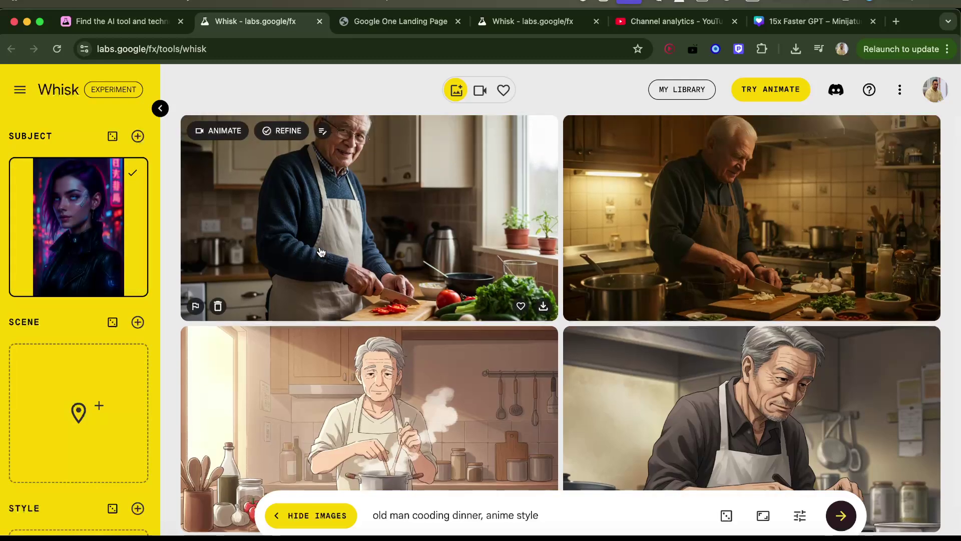
scroll(321, 251, down, 2)
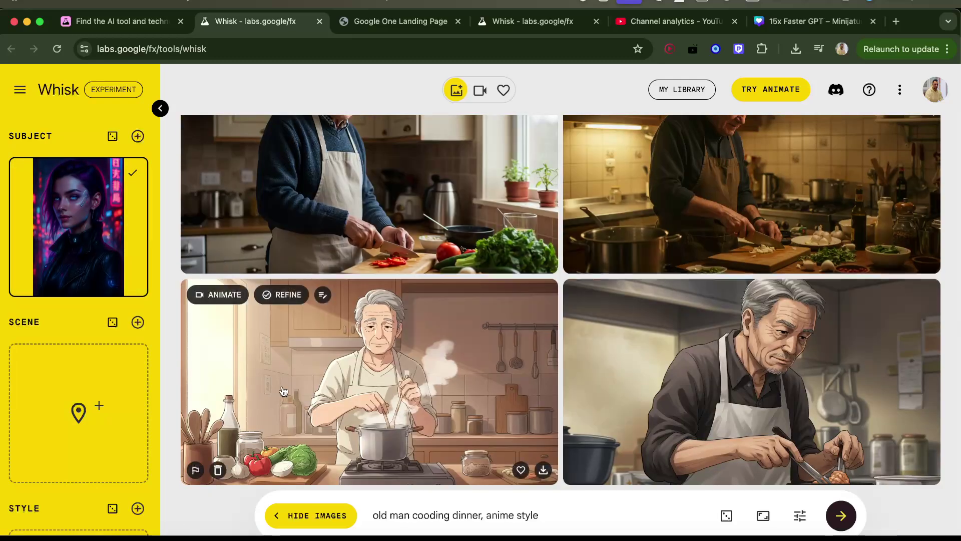
text(cyber girl cooding dinner)
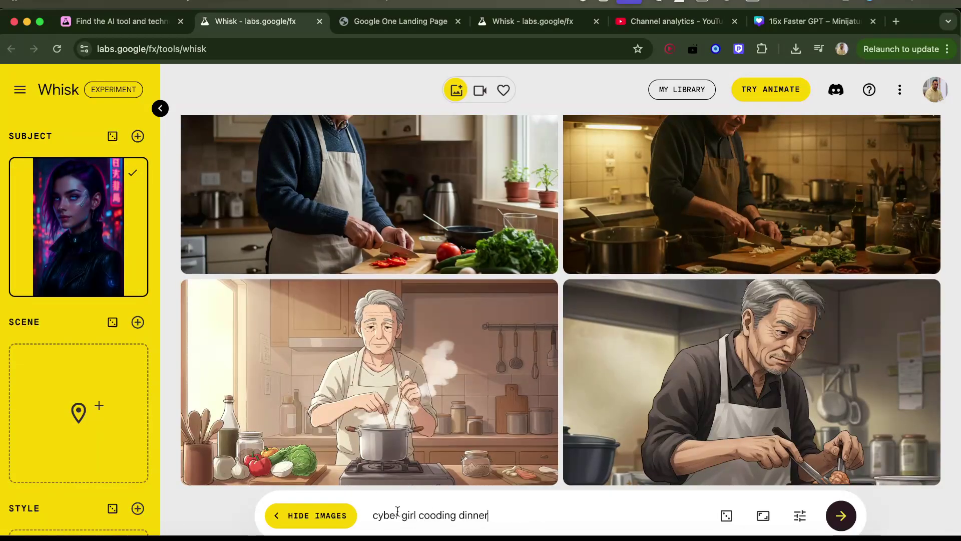
click(843, 518)
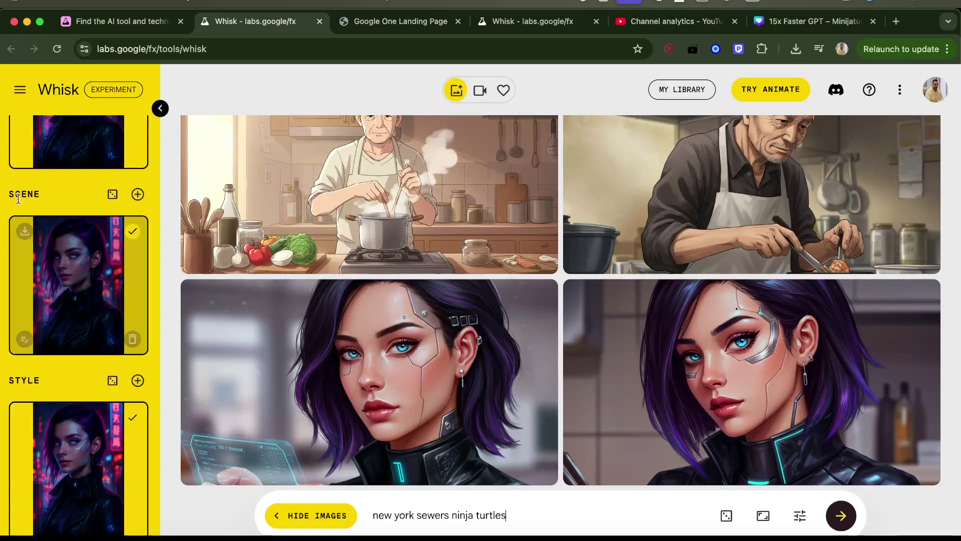
Step: Generate images from the 'new york sewers ninja turtles' prompt
scroll(68, 300, up, 3)
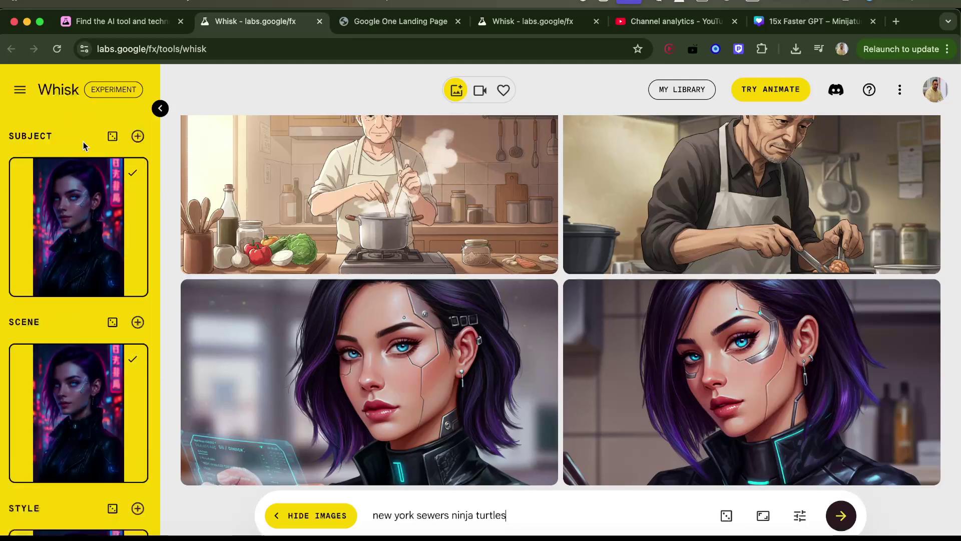
scroll(76, 300, down, 2)
scroll(75, 300, down, 1)
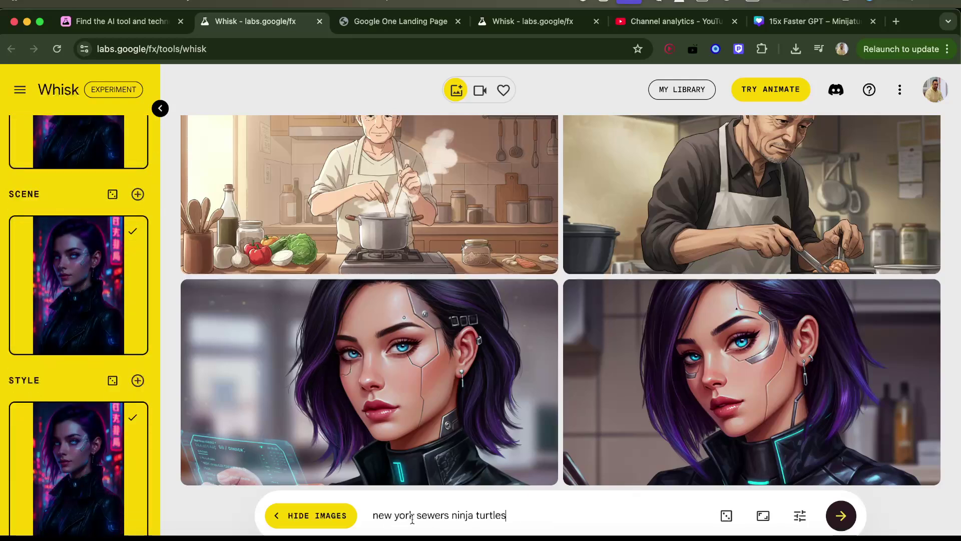
click(842, 516)
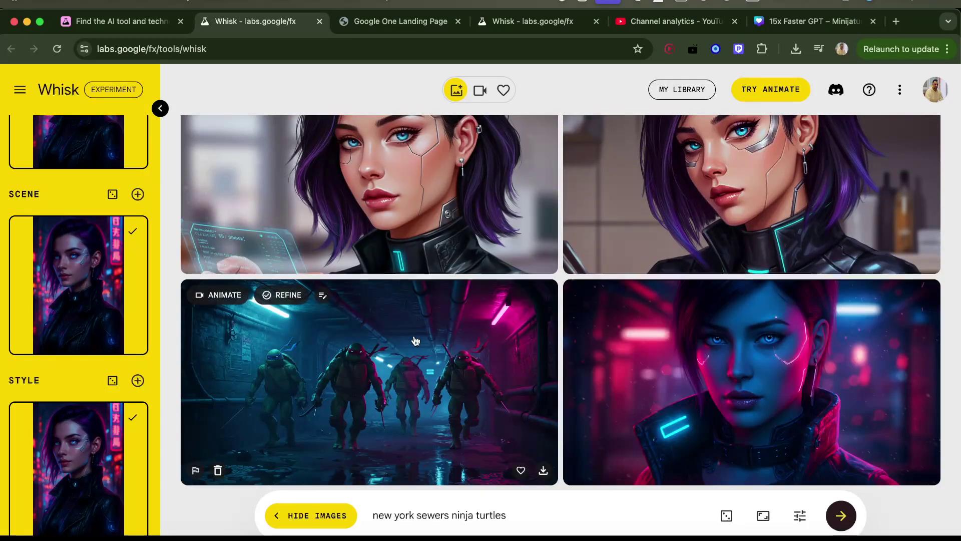
Step: Open the turtles image's Refine details and read through its description
click(455, 382)
scroll(422, 398, down, 4)
scroll(423, 406, up, 4)
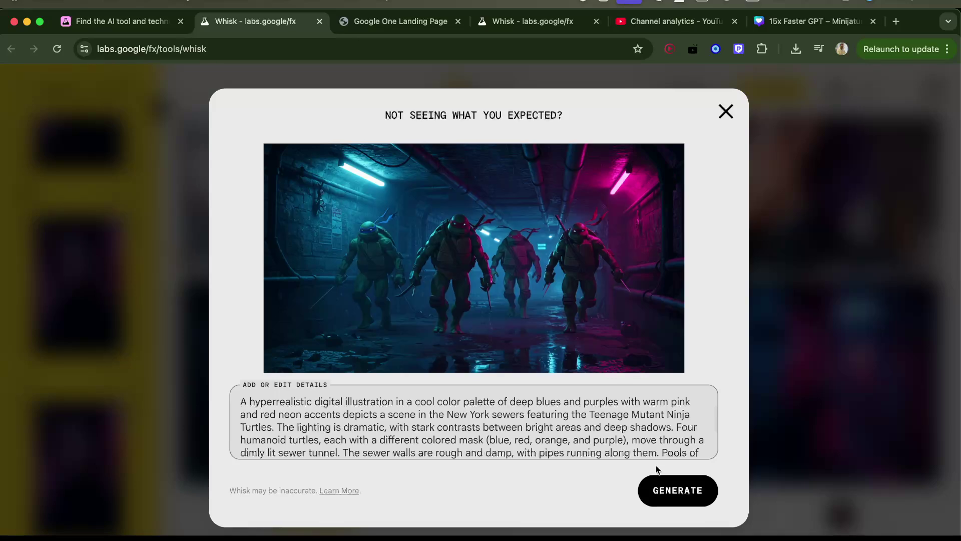
Step: Regenerate turtle images from the detailed prompt and drag the lower-left one into the Scene slot
click(656, 491)
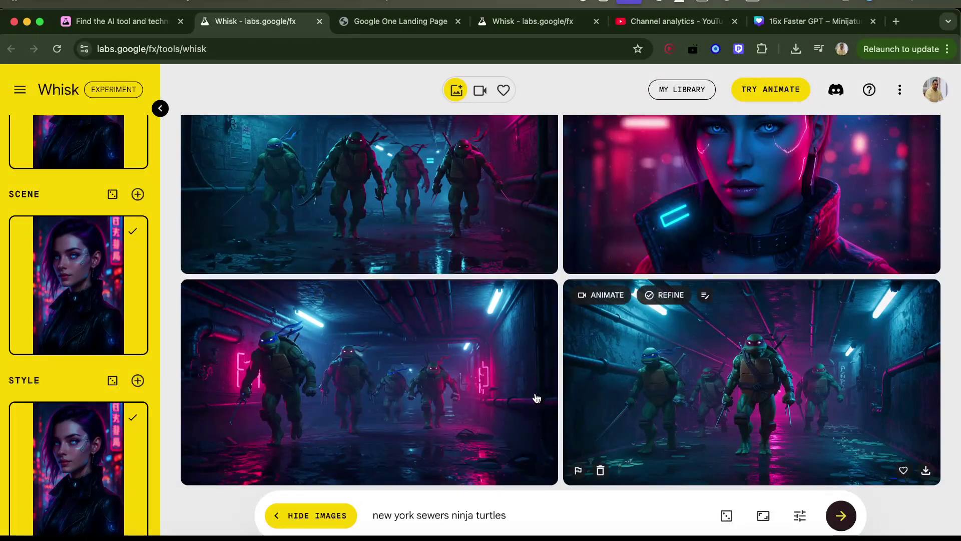
click(323, 296)
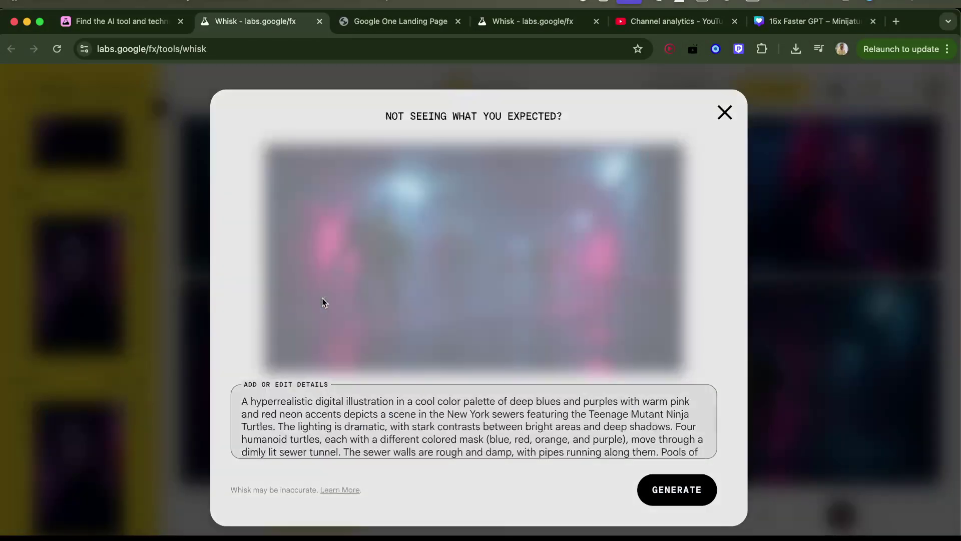
click(725, 113)
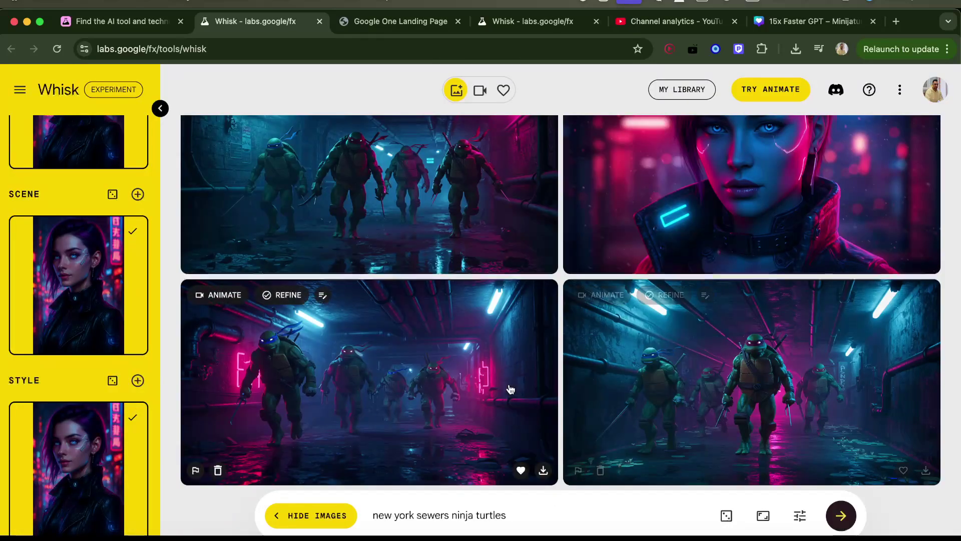
drag(227, 351, 83, 387)
Step: Delete both Scene references and clear the remaining Subject and Style images
scroll(101, 375, up, 2)
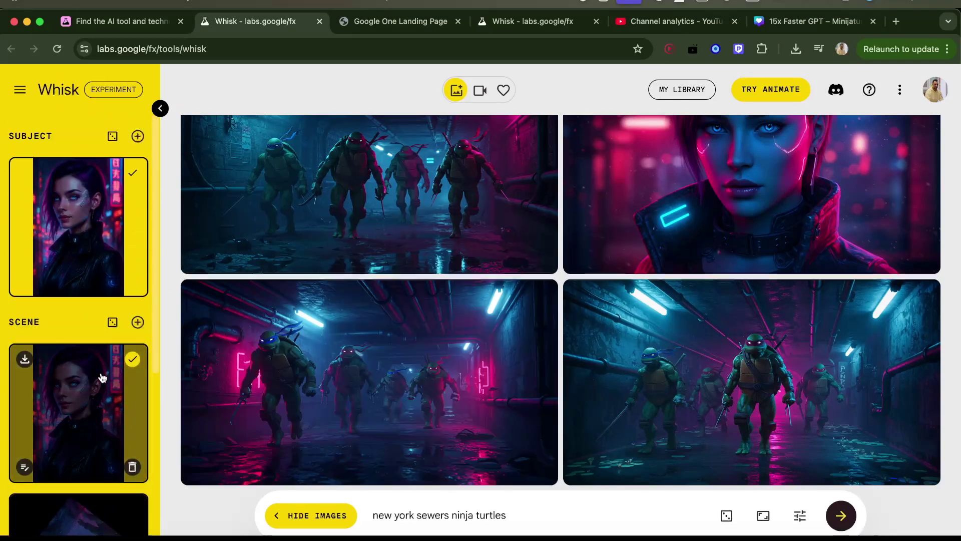
scroll(105, 370, down, 5)
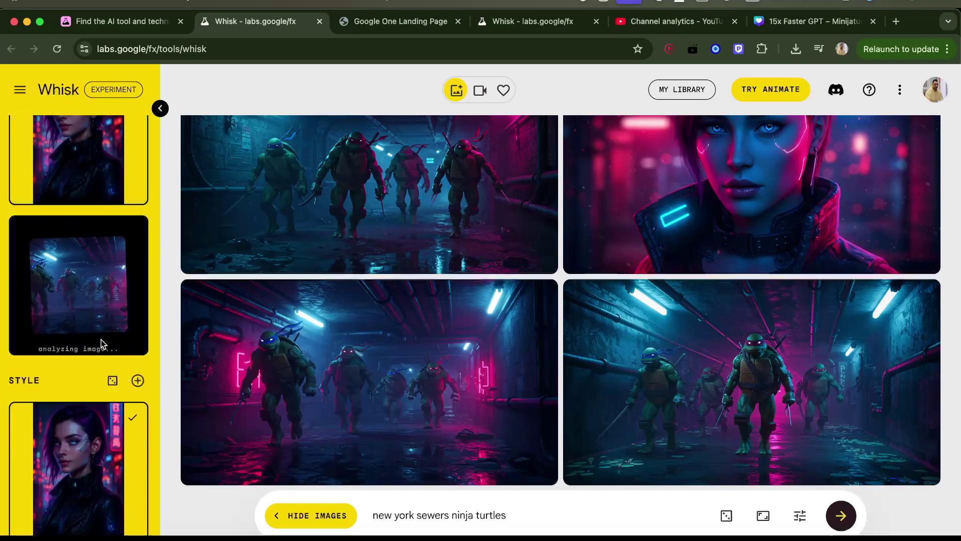
scroll(398, 339, up, 10)
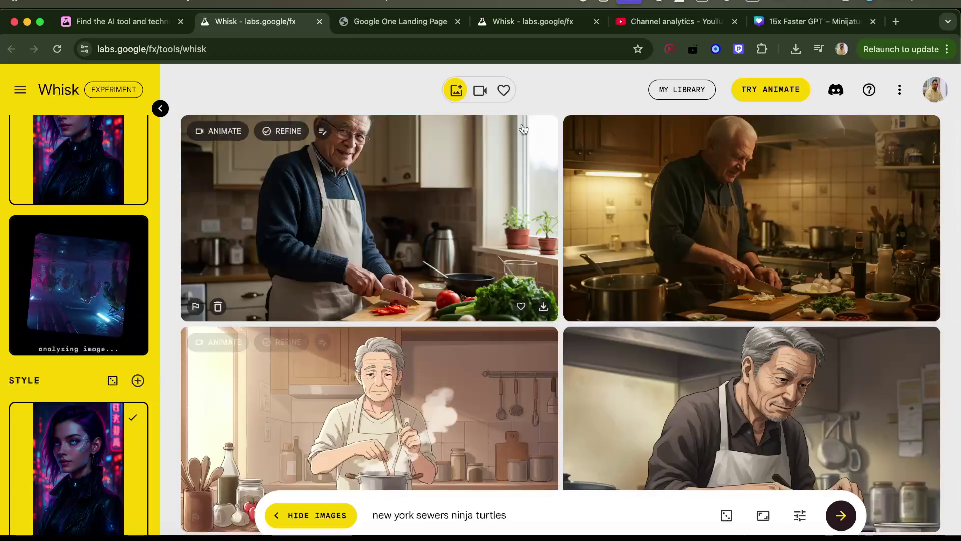
scroll(416, 430, down, 10)
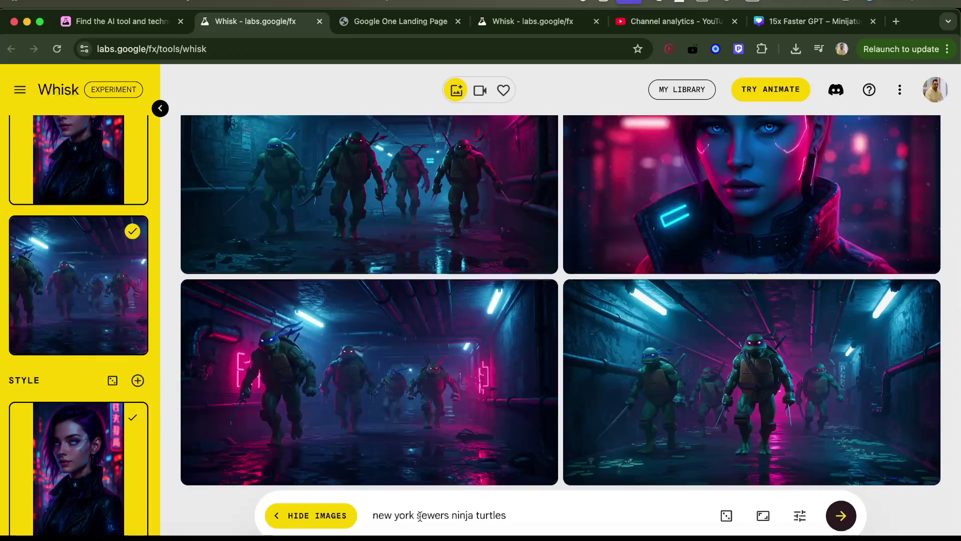
mouse_move(115, 265)
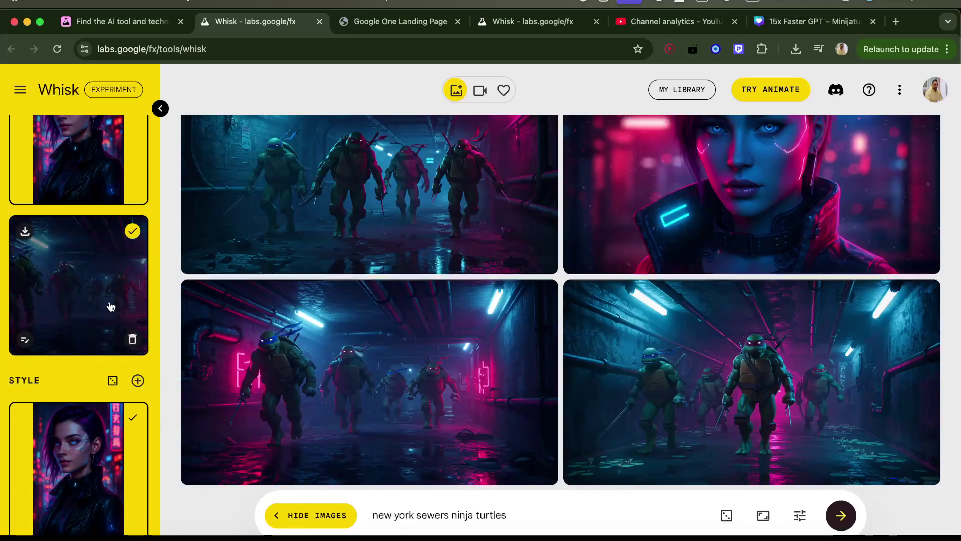
click(132, 339)
click(132, 338)
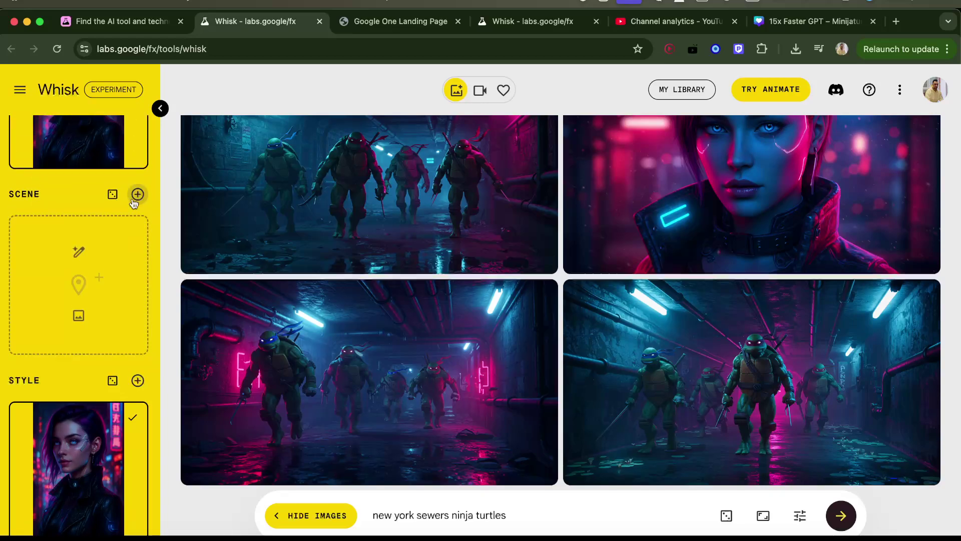
click(130, 162)
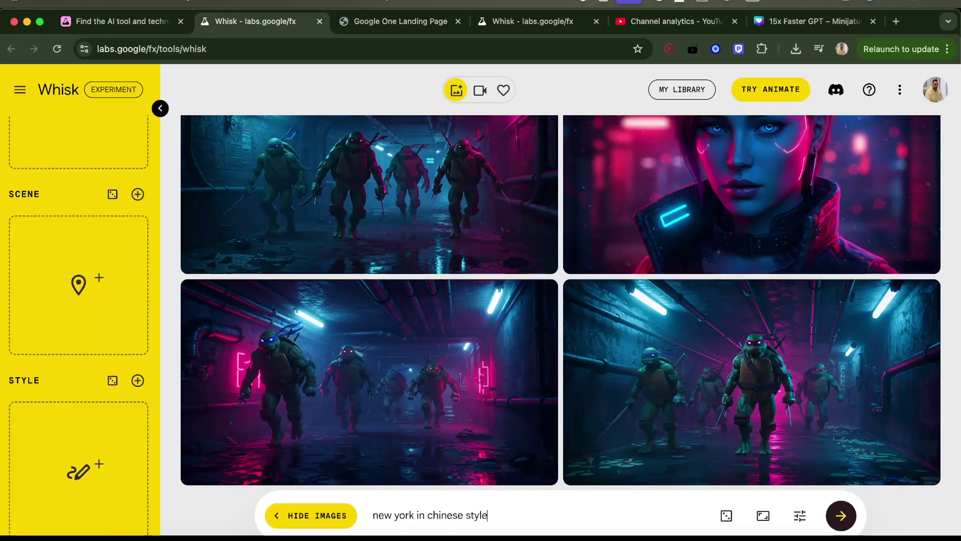
Step: Generate images from 'new york in chinese style' and review each result's prompt details
drag(376, 516, 453, 516)
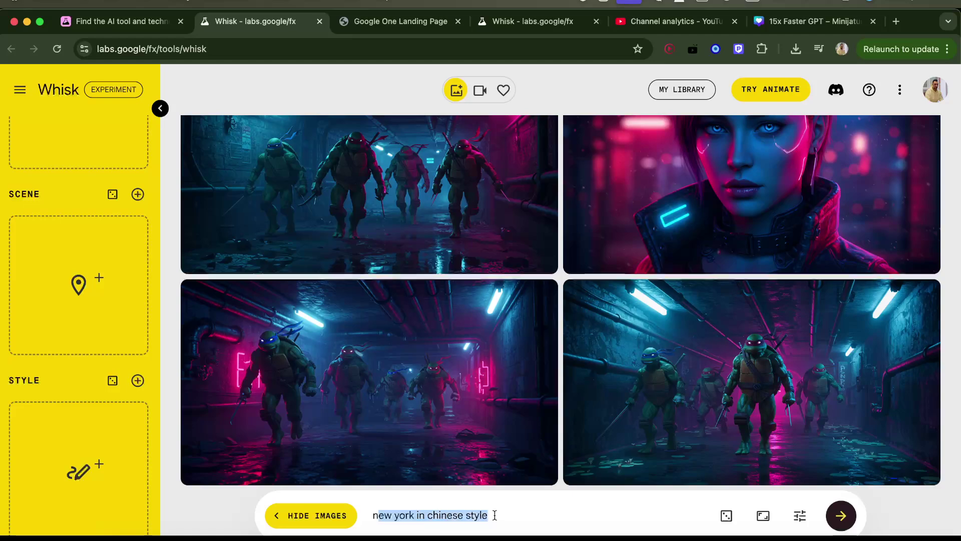
click(848, 518)
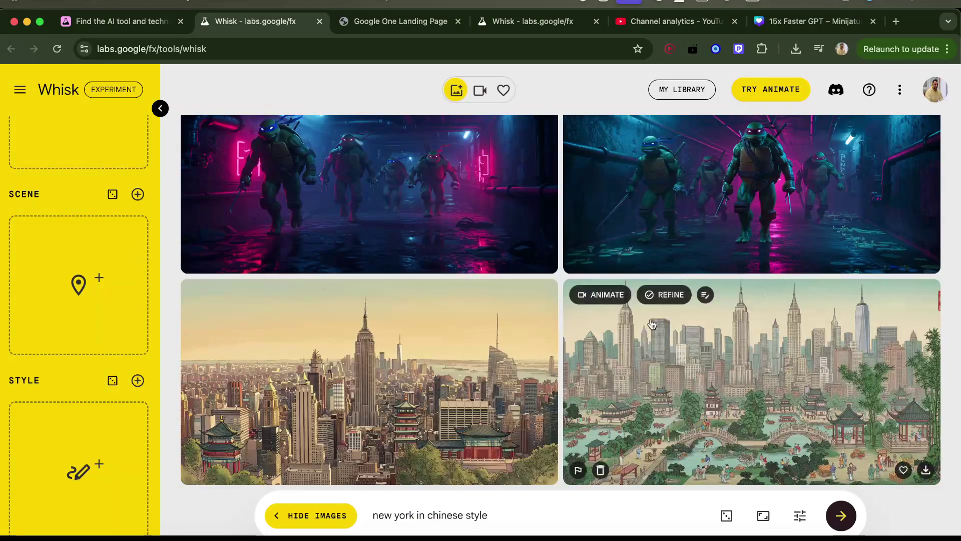
click(646, 382)
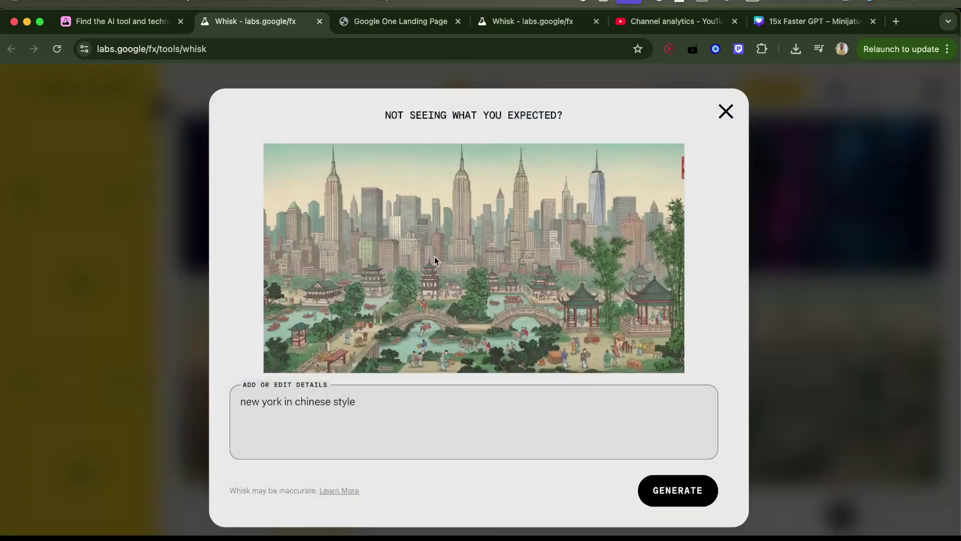
click(722, 113)
click(362, 387)
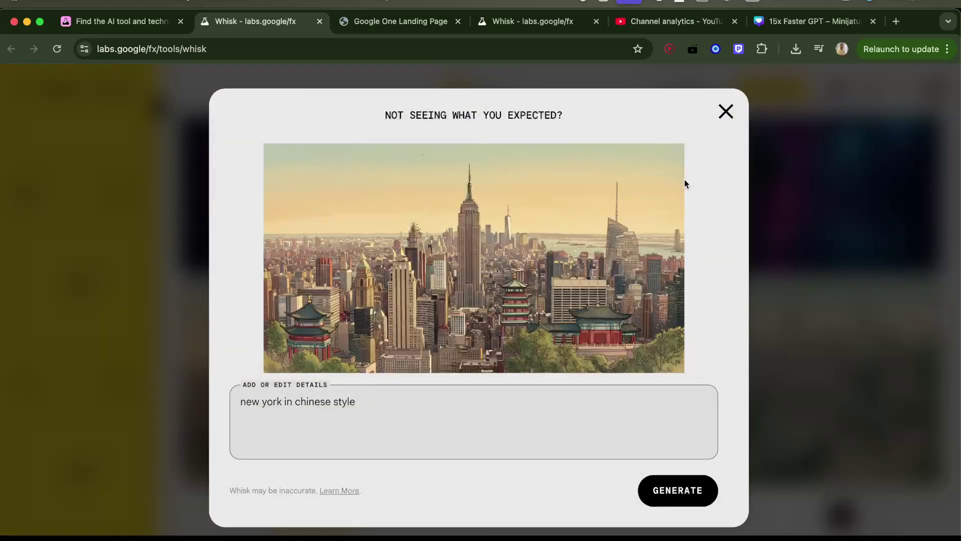
click(726, 113)
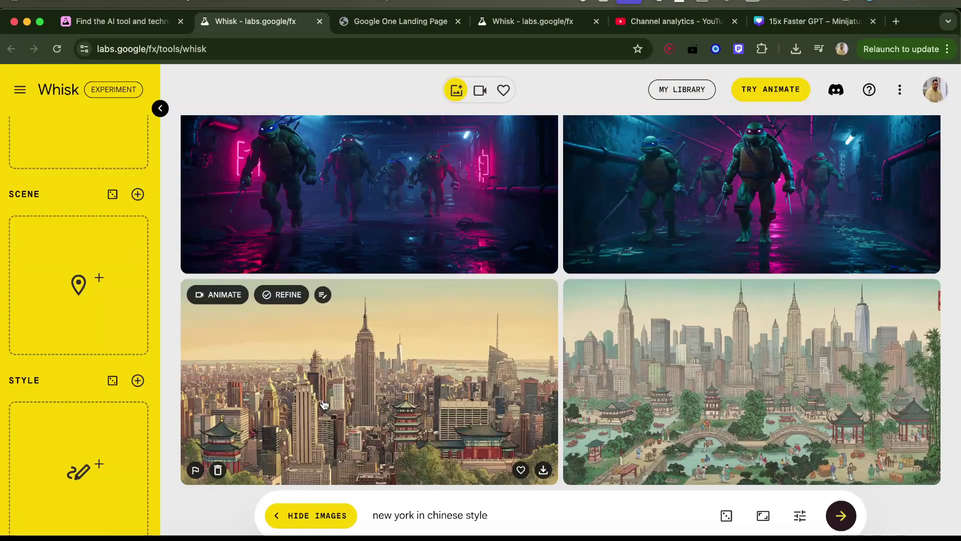
Step: Use the left New York image as the style reference
drag(381, 395, 75, 440)
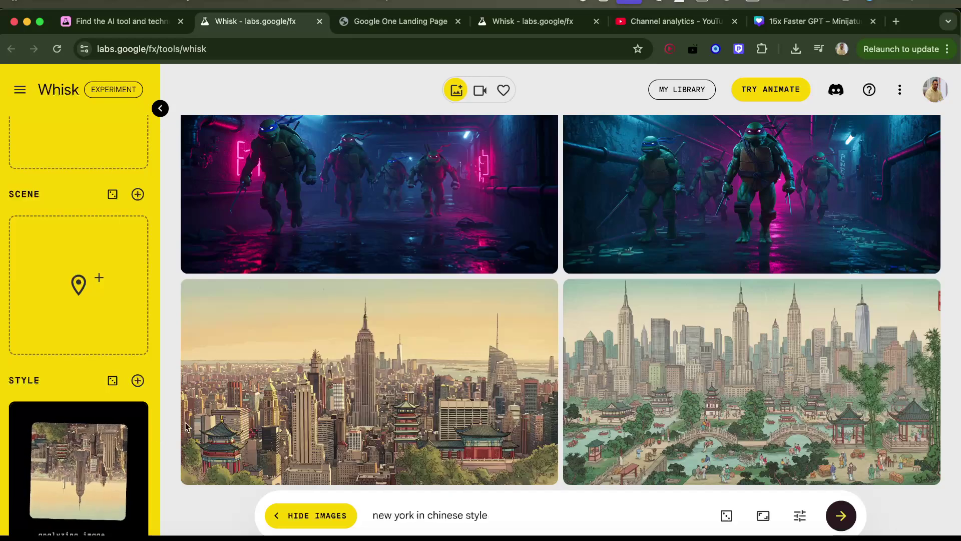
scroll(276, 350, up, 5)
scroll(75, 305, up, 3)
scroll(75, 305, down, 3)
Step: Generate images from 'shanghai and newyork across the bridge' and view the right image's prompt details
key(super+a)
text(shanghai and newyork across the bridge)
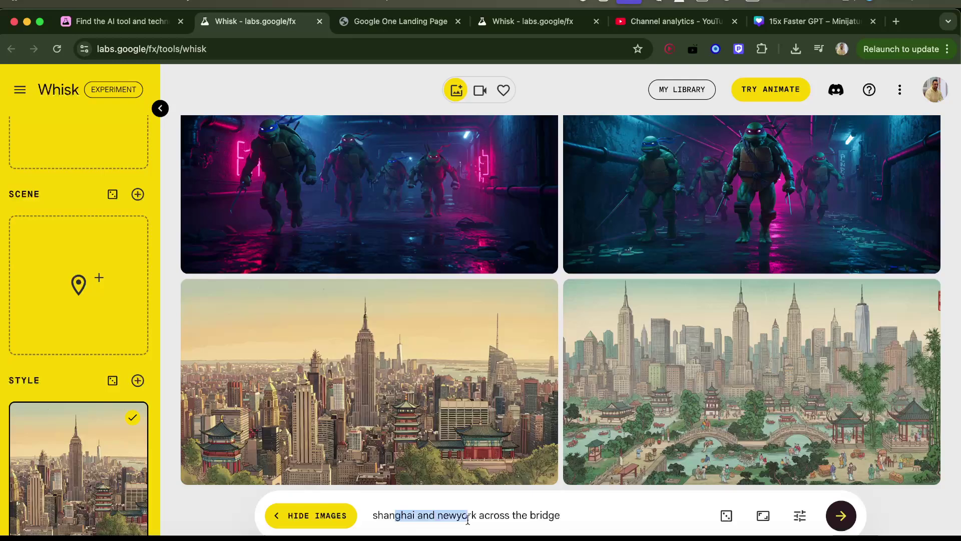
mouse_move(51, 460)
click(842, 516)
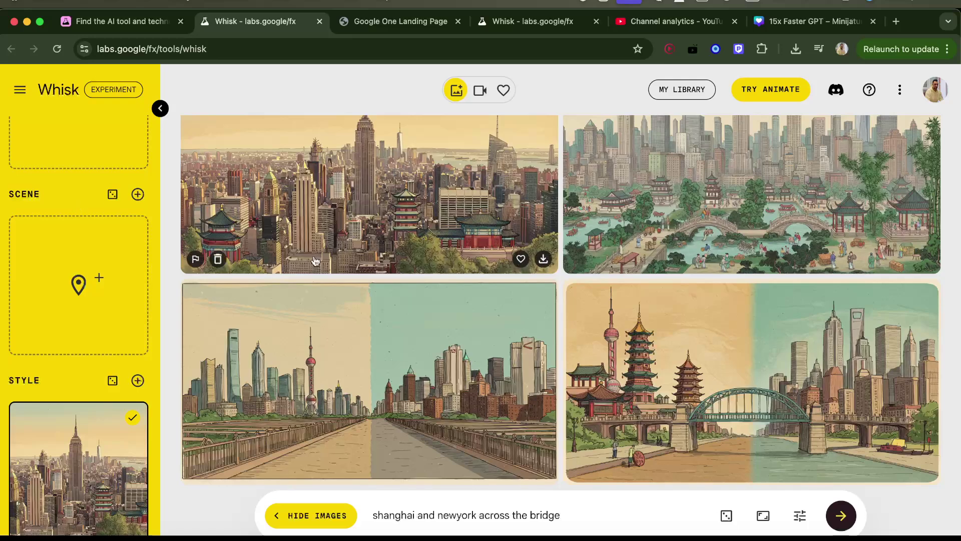
click(674, 294)
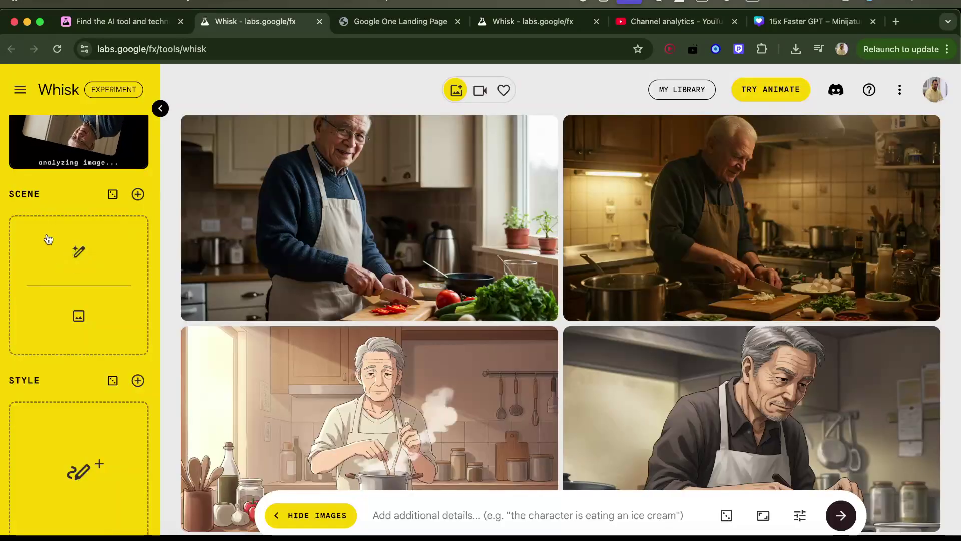
Step: Set the purple-haired cyberpunk portrait as the style reference
scroll(48, 240, up, 3)
scroll(131, 233, down, 3)
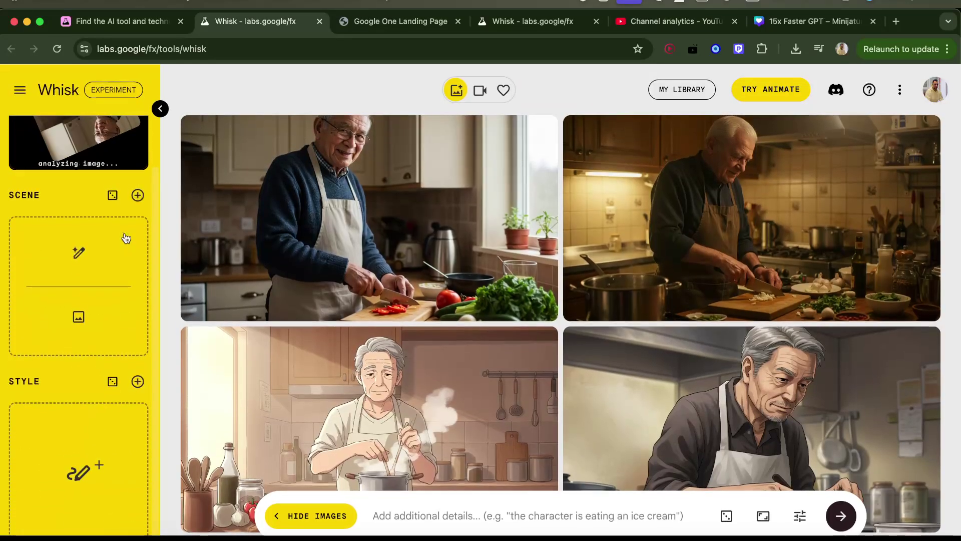
scroll(350, 290, down, 8)
scroll(369, 299, down, 4)
scroll(350, 311, up, 3)
scroll(330, 318, down, 1)
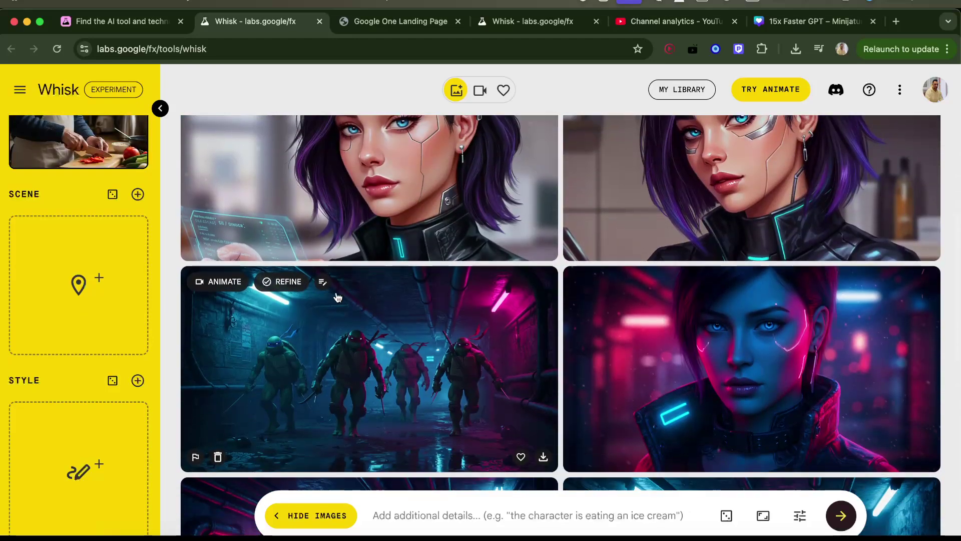
scroll(326, 320, up, 2)
drag(337, 279, 75, 270)
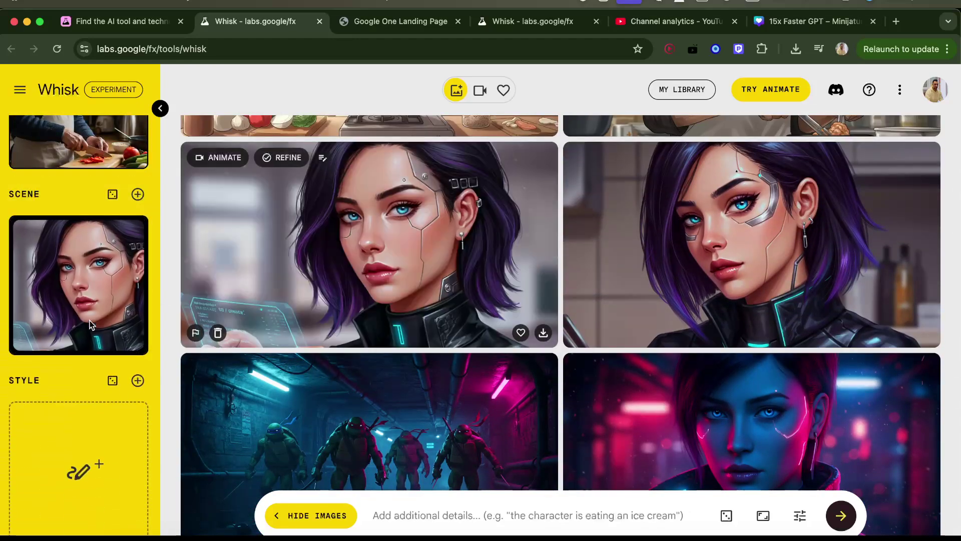
drag(183, 319, 77, 456)
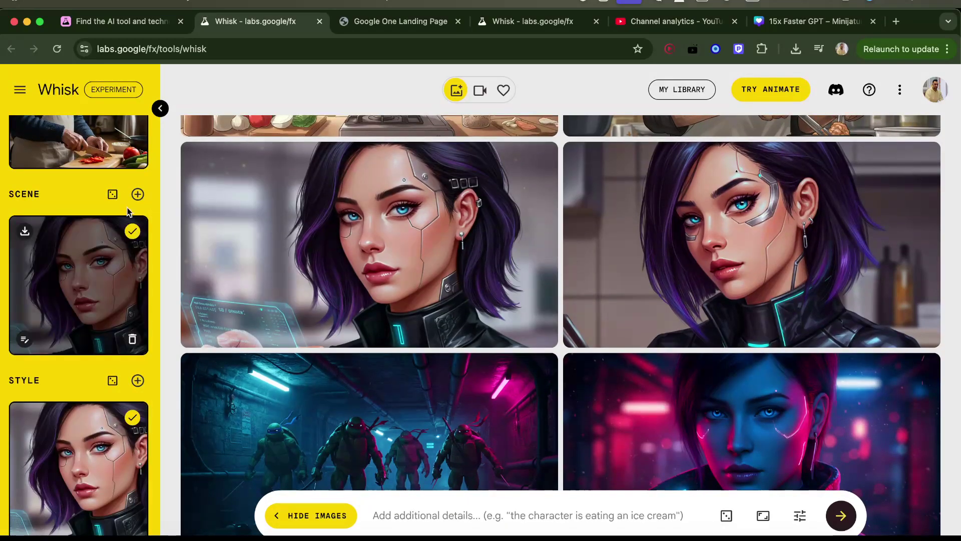
Step: Add a random scene suggestion and keep the gothic underwater hall as the scene
click(112, 195)
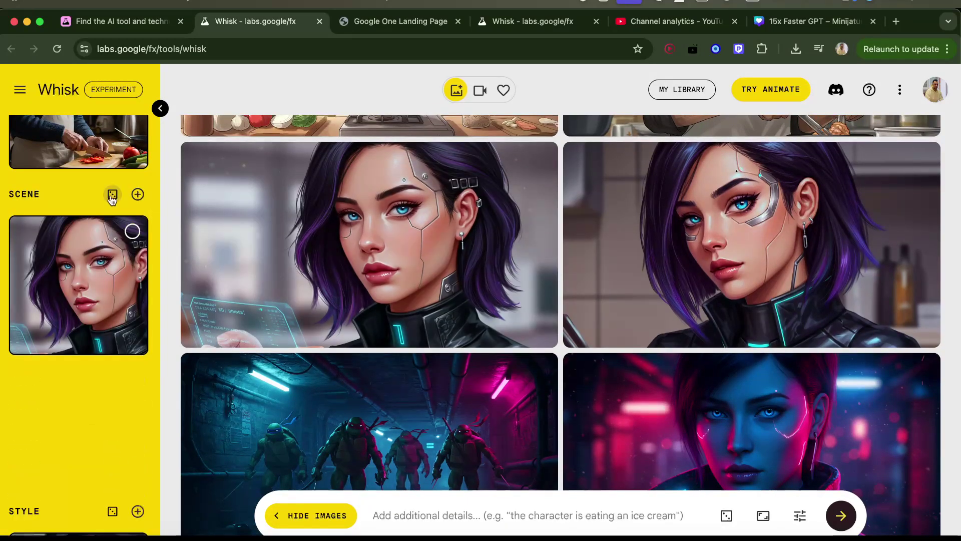
click(130, 340)
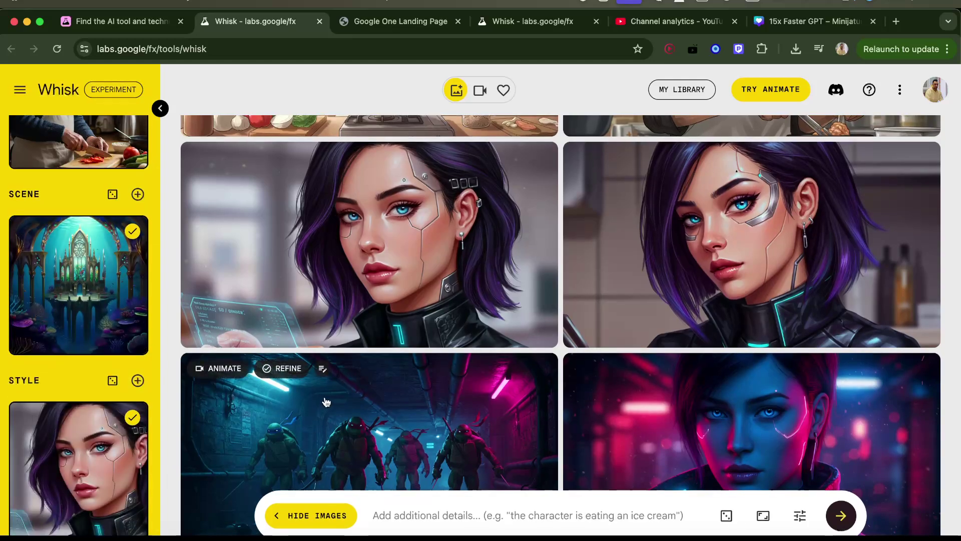
scroll(325, 401, down, 4)
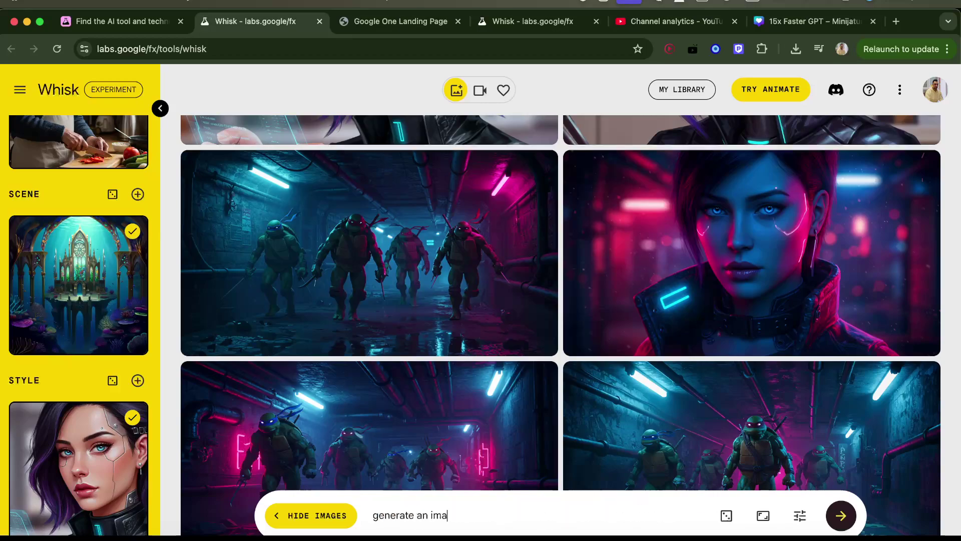
Step: Generate two images of the old man cooking in the underwater palace
click(839, 513)
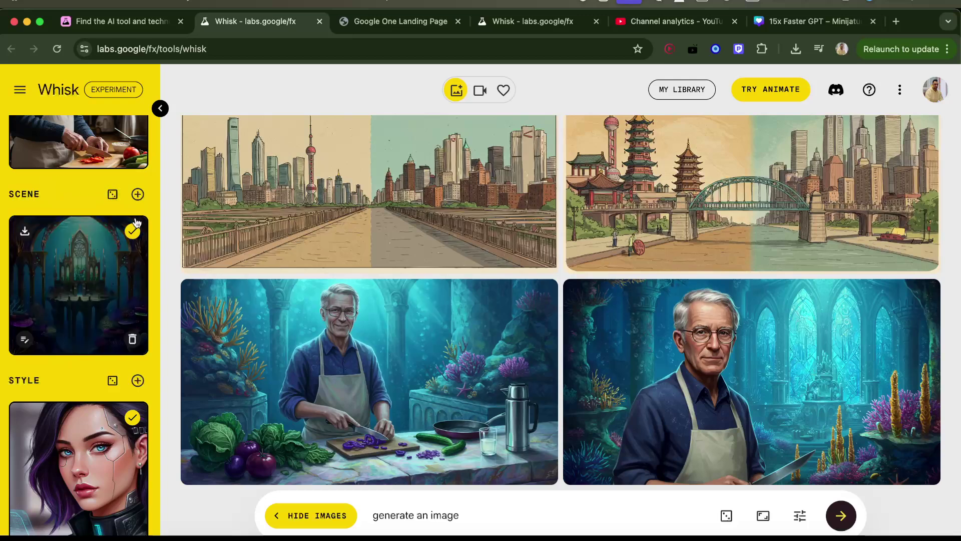
Step: Replace the scene with a random suggestion, the red porthole room
click(111, 194)
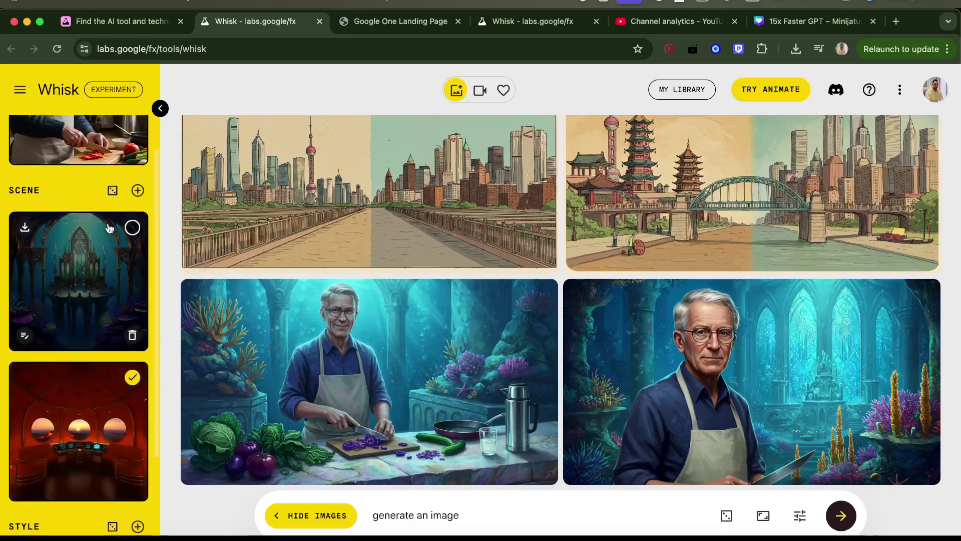
scroll(110, 238, up, 3)
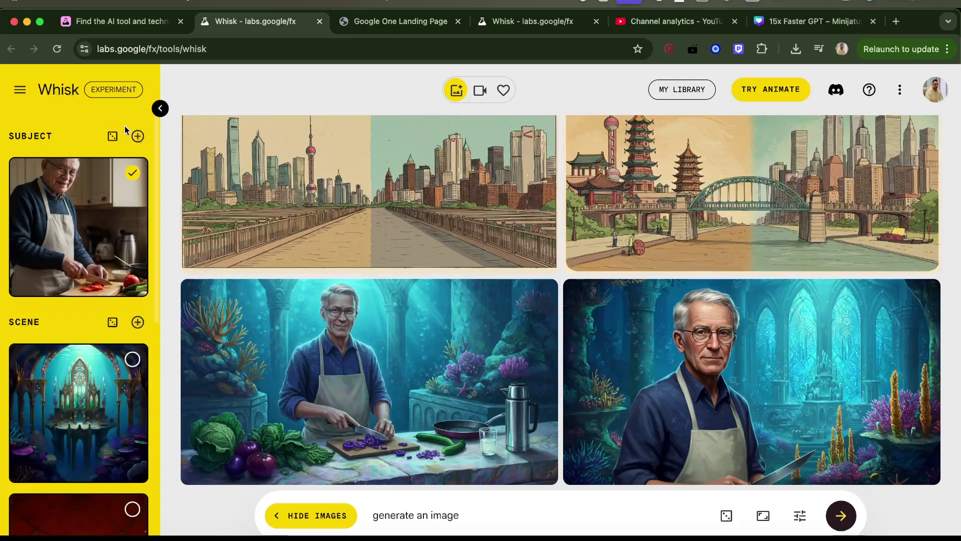
click(111, 138)
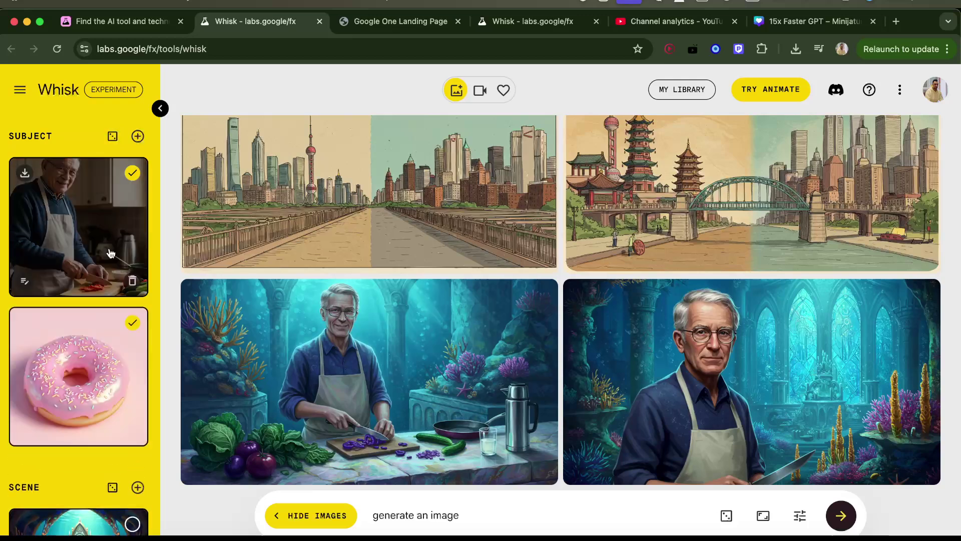
scroll(109, 249, down, 5)
scroll(109, 248, down, 10)
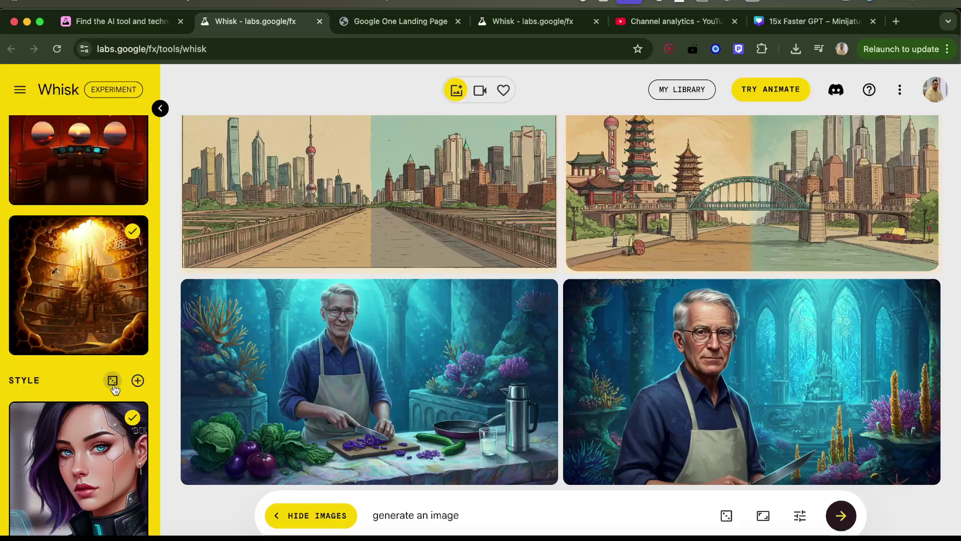
click(113, 380)
scroll(113, 386, down, 6)
scroll(113, 385, down, 6)
scroll(114, 390, up, 20)
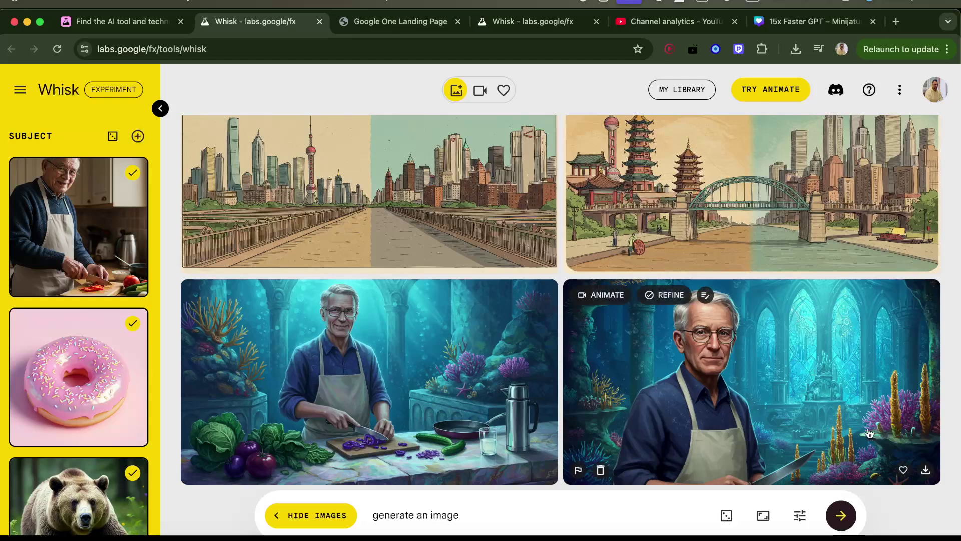
click(844, 505)
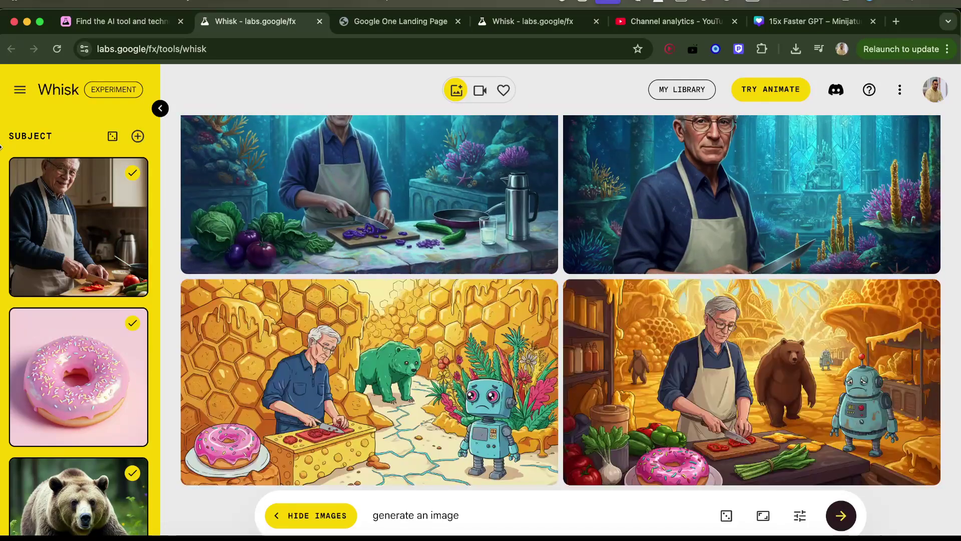
Step: Generate two more honeycomb-world images of the cook with the donut, bear and robot
mouse_move(293, 194)
click(840, 516)
scroll(111, 412, down, 10)
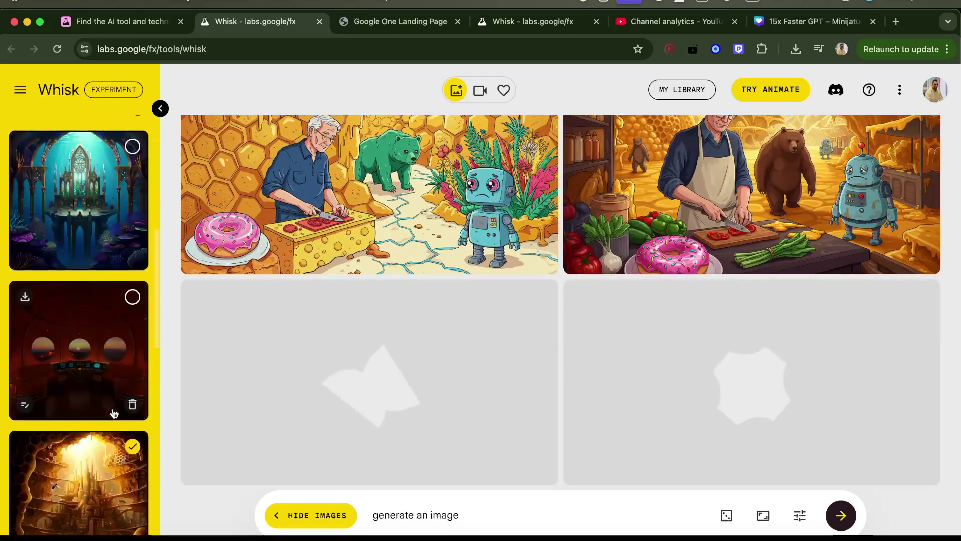
scroll(114, 412, down, 5)
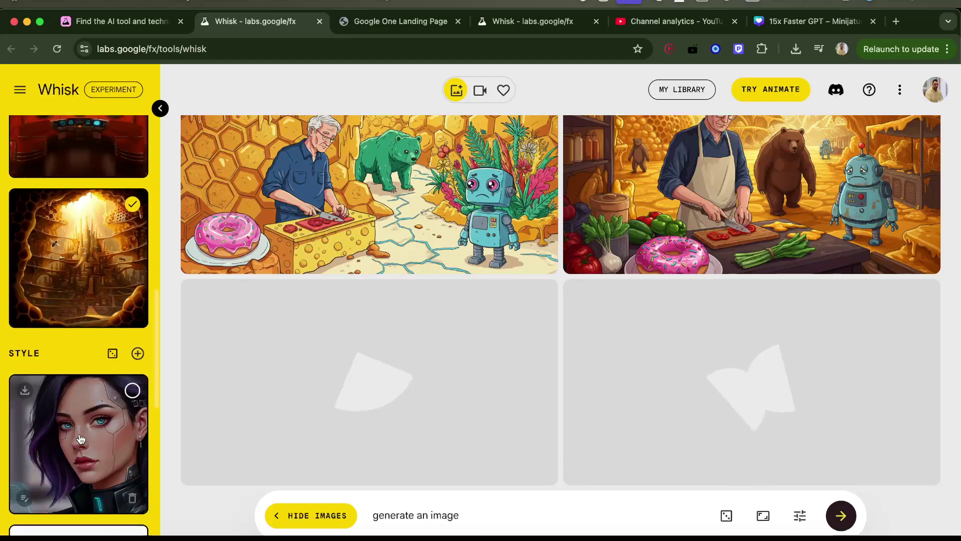
scroll(56, 193, up, 10)
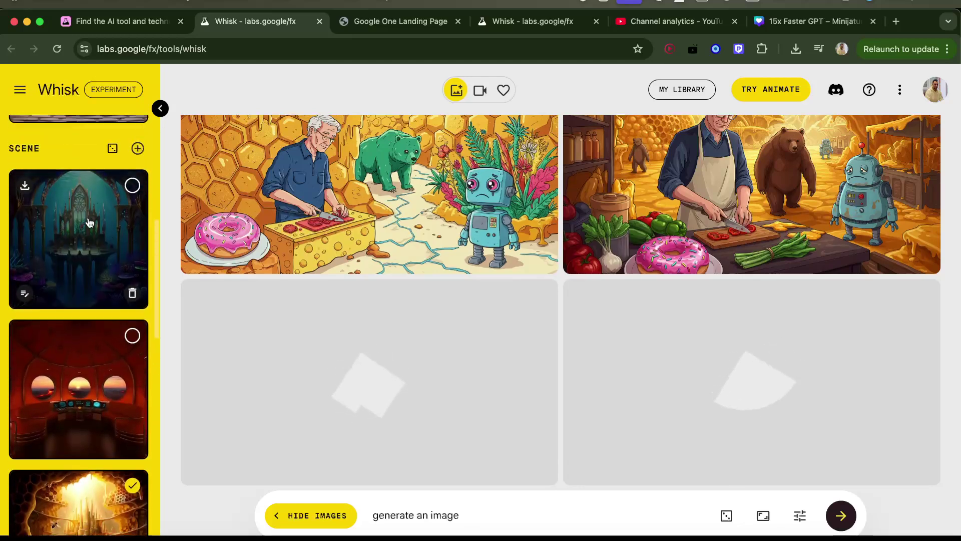
scroll(290, 246, up, 2)
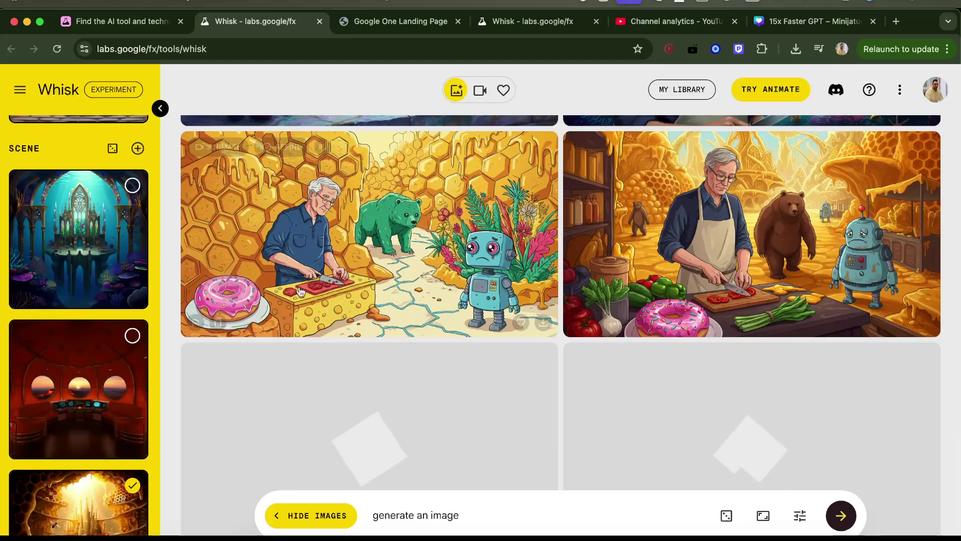
scroll(264, 310, up, 1)
scroll(264, 301, down, 2)
scroll(53, 316, up, 10)
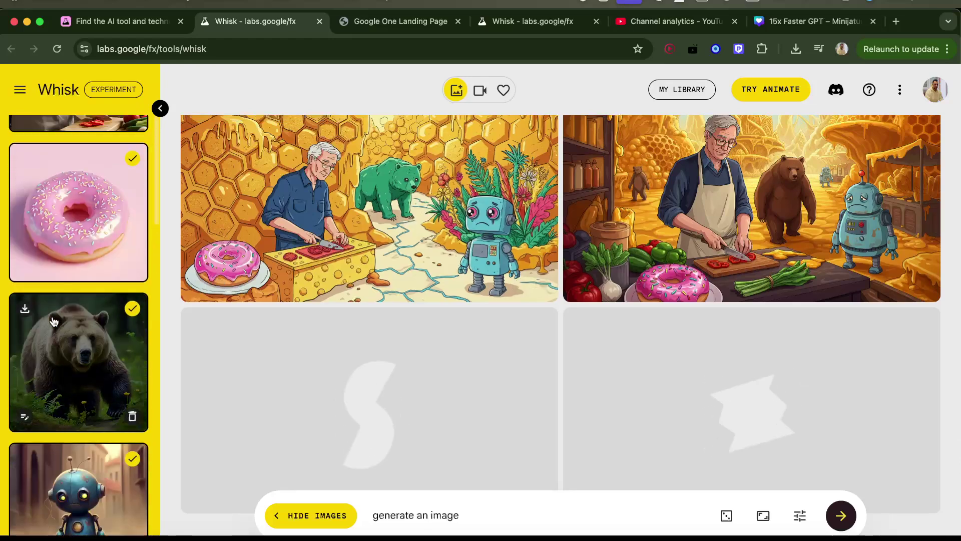
scroll(52, 316, down, 15)
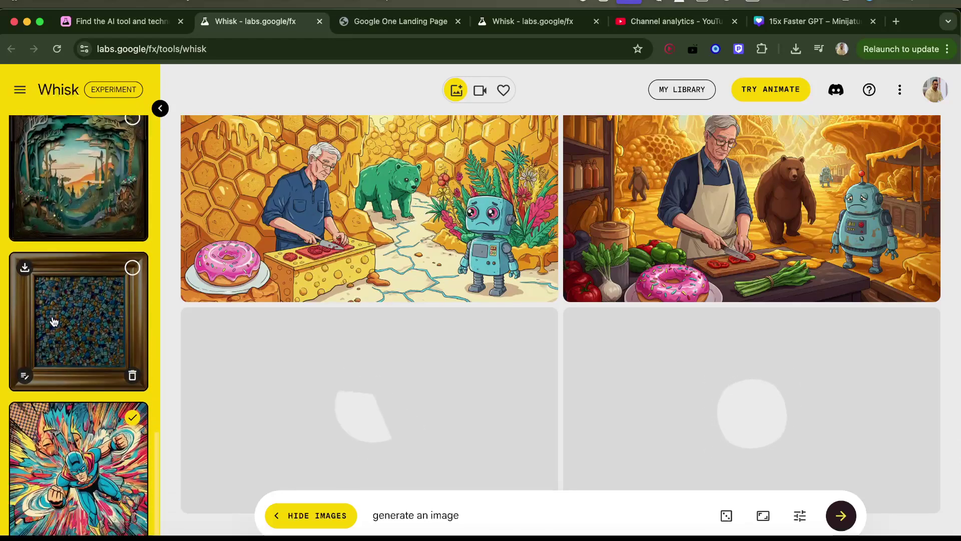
scroll(300, 250, up, 2)
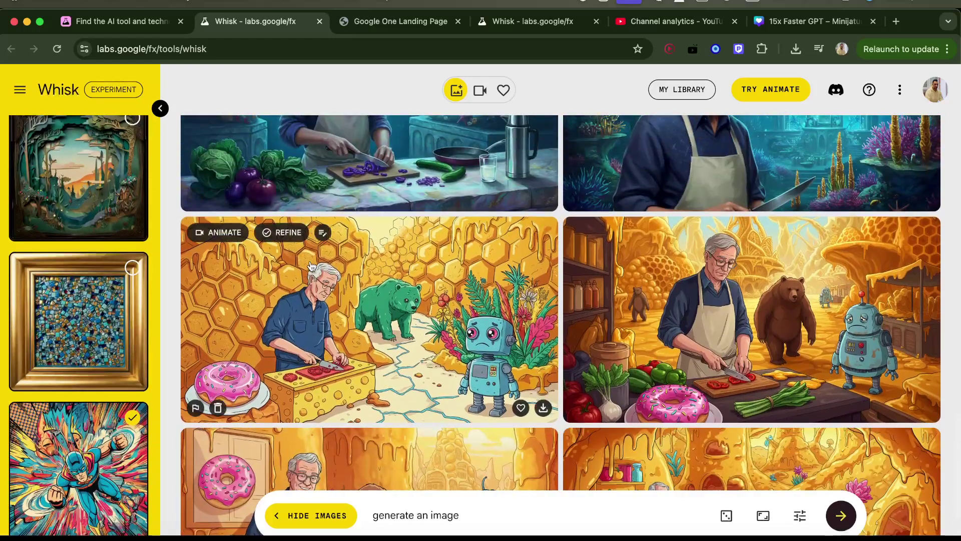
scroll(310, 265, down, 3)
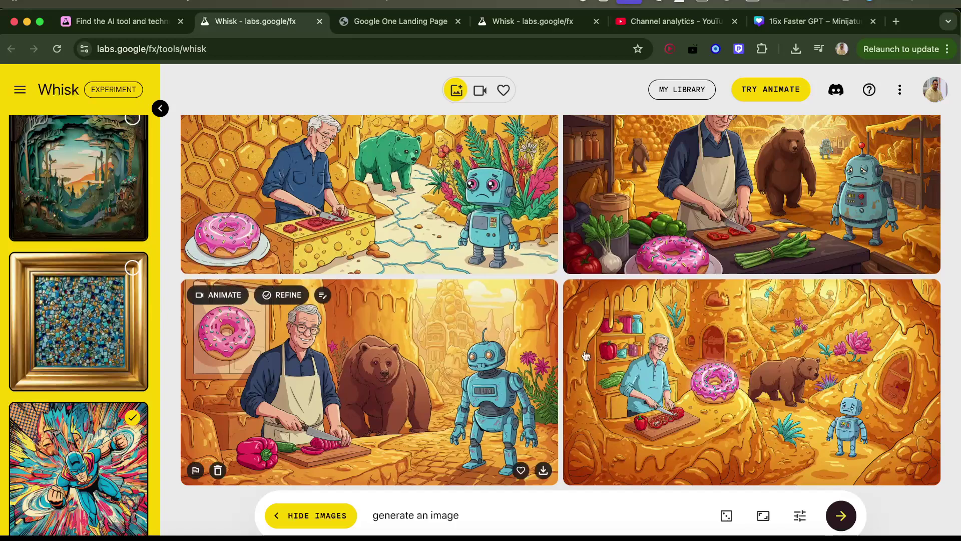
scroll(802, 362, up, 1)
scroll(751, 350, down, 1)
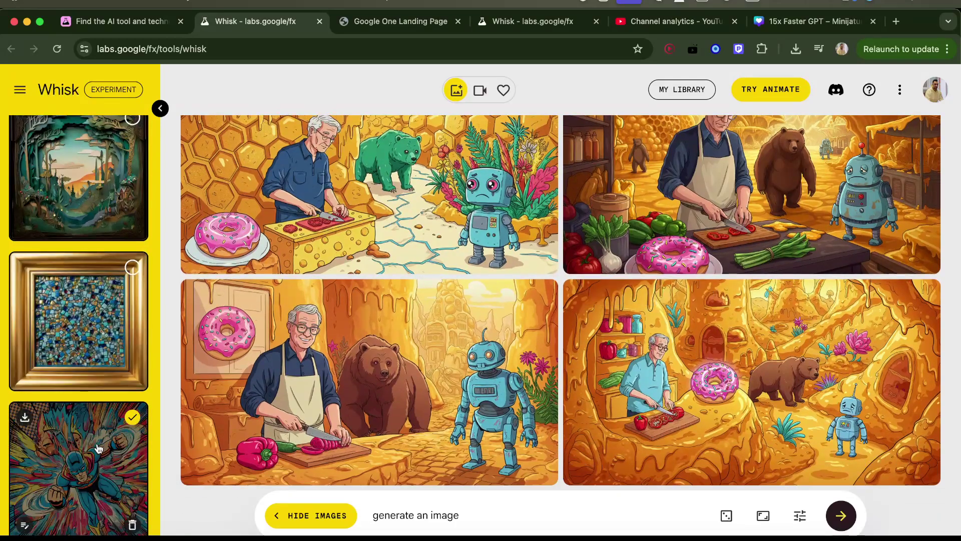
scroll(120, 430, up, 10)
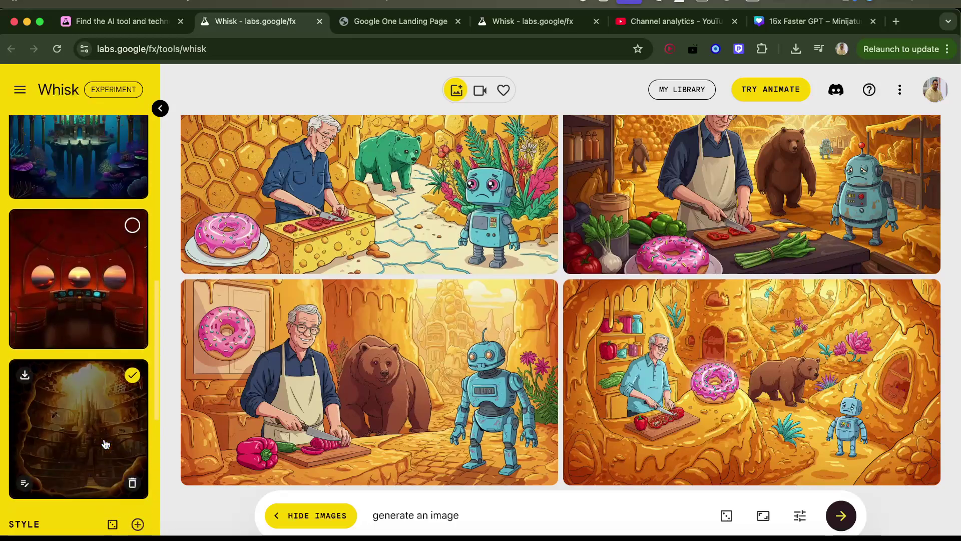
scroll(106, 417, up, 3)
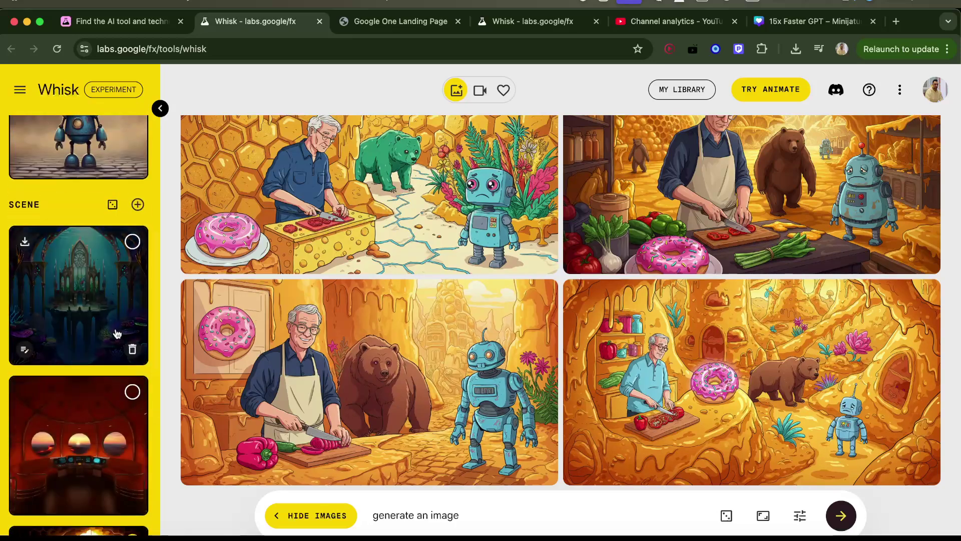
scroll(73, 484, down, 3)
Step: Generate another batch of the honey-world cook scene
click(841, 515)
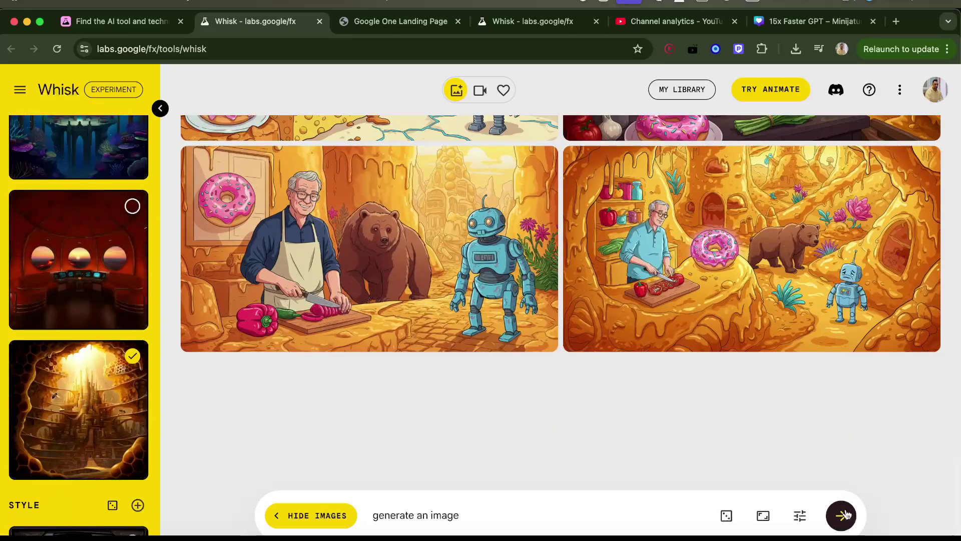
scroll(89, 401, up, 8)
scroll(89, 400, up, 5)
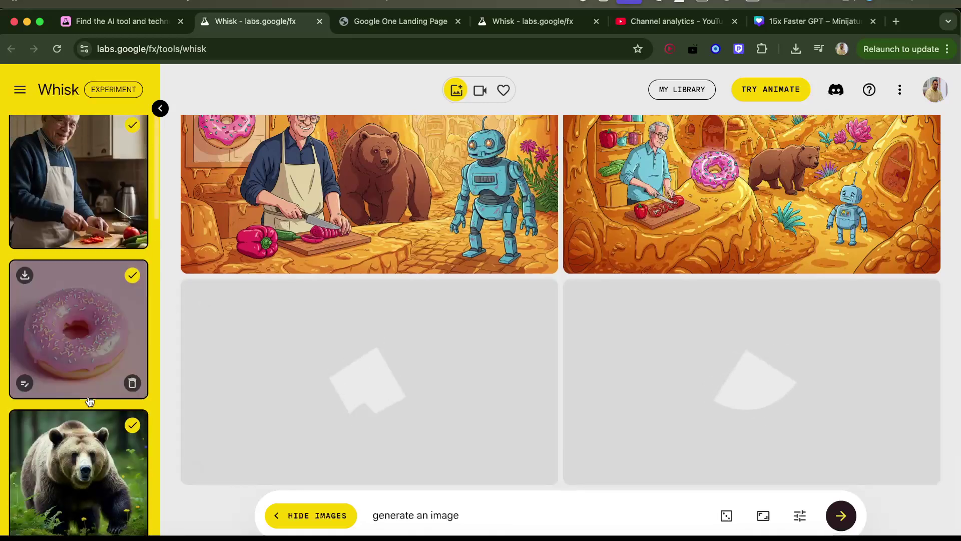
scroll(100, 344, down, 10)
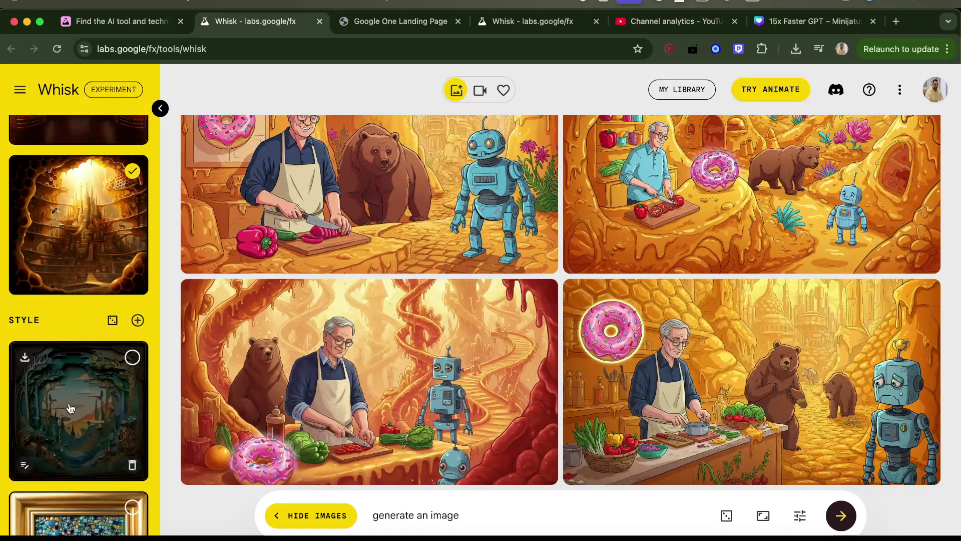
scroll(100, 339, down, 5)
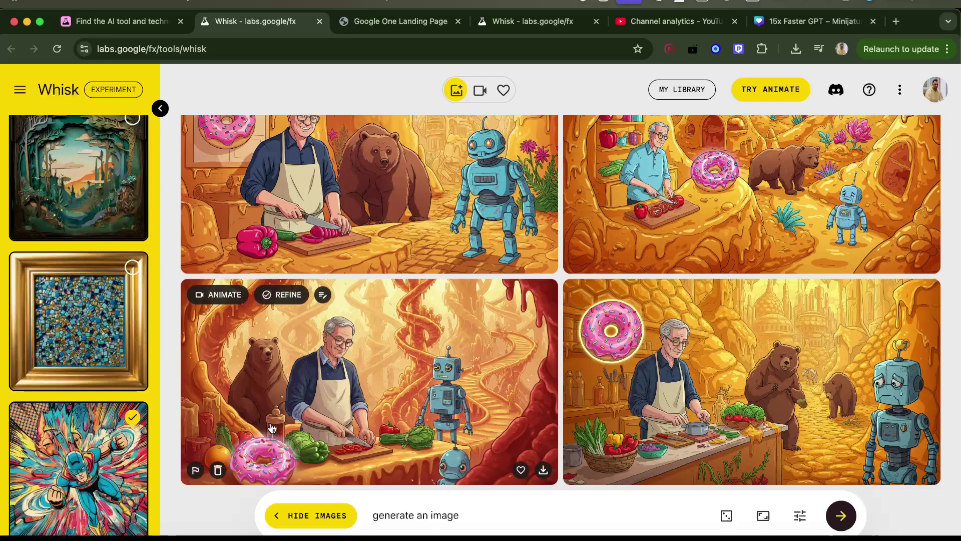
scroll(88, 376, up, 4)
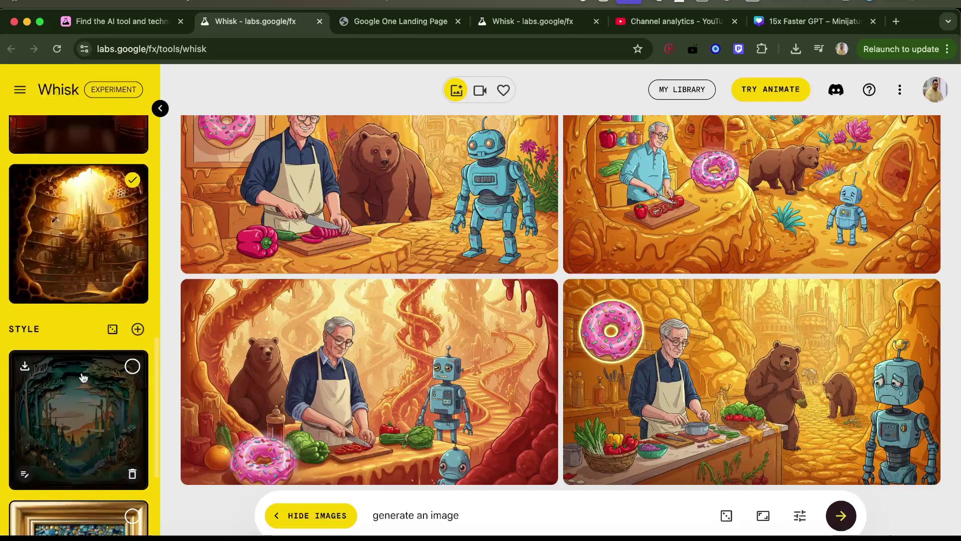
scroll(88, 376, down, 4)
scroll(335, 364, up, 3)
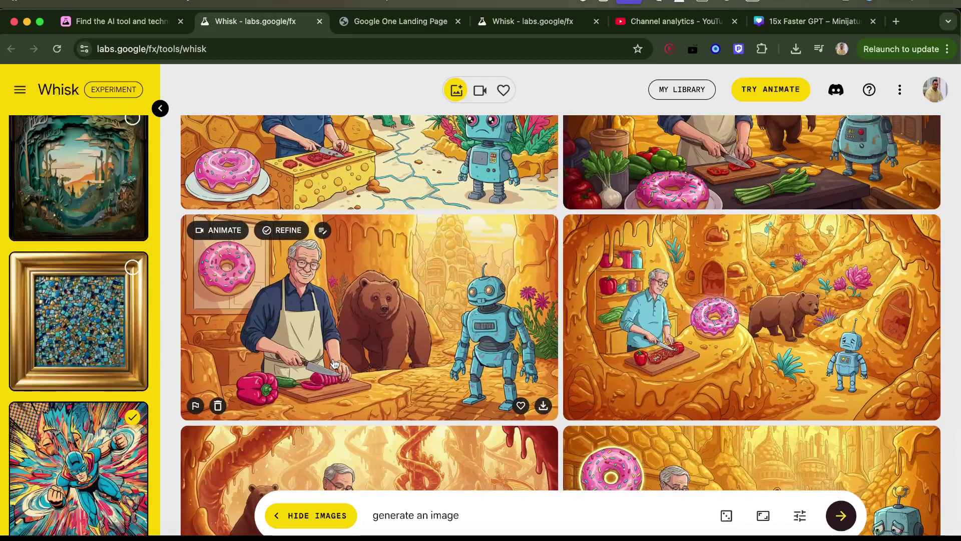
scroll(334, 363, down, 3)
scroll(70, 419, up, 5)
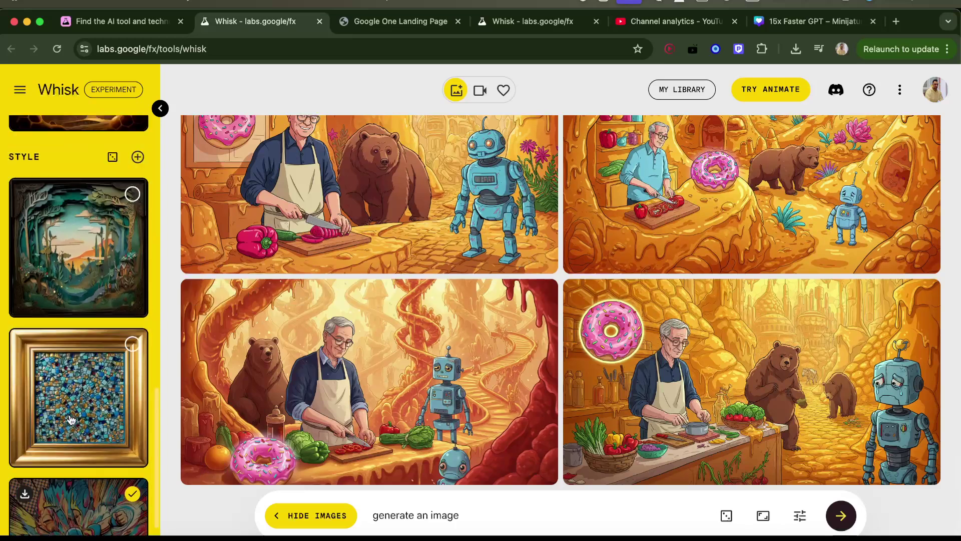
scroll(70, 420, up, 4)
scroll(71, 421, down, 1)
Step: Make the papercraft forest image the style and generate papercraft versions
click(72, 424)
scroll(73, 425, up, 1)
scroll(73, 424, up, 10)
scroll(72, 418, down, 1)
scroll(73, 418, down, 1)
click(840, 515)
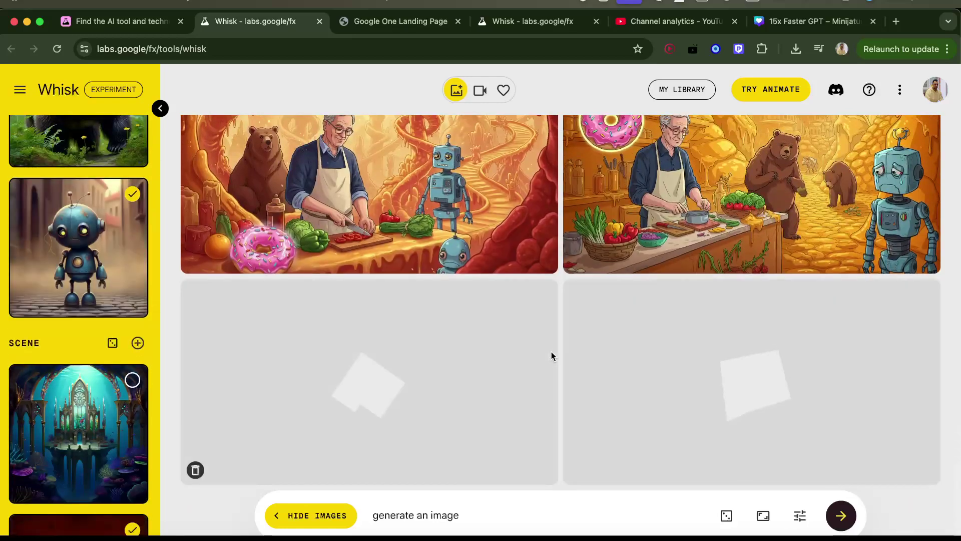
Step: Regenerate the red honey-dripping kitchen image from its detailed prompt via Refine
scroll(75, 236, up, 3)
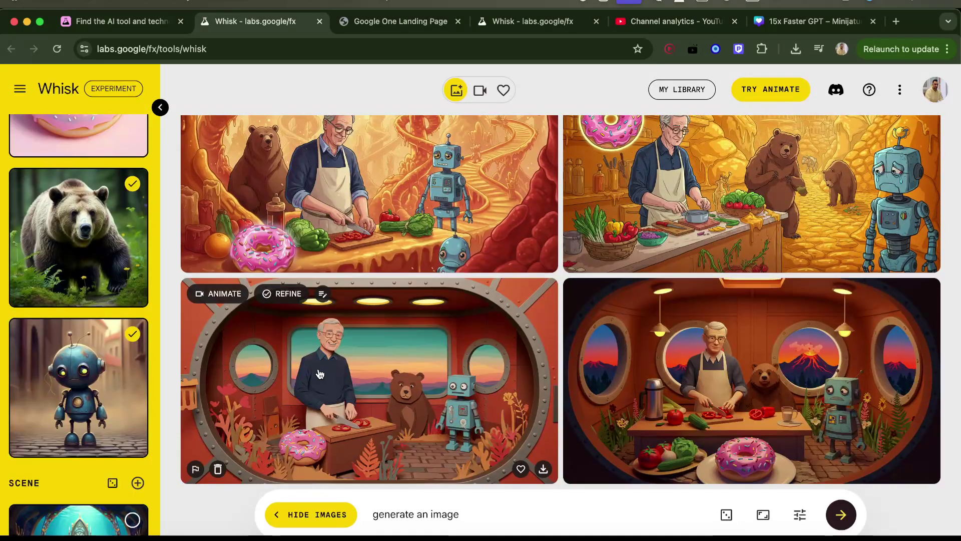
scroll(320, 373, up, 4)
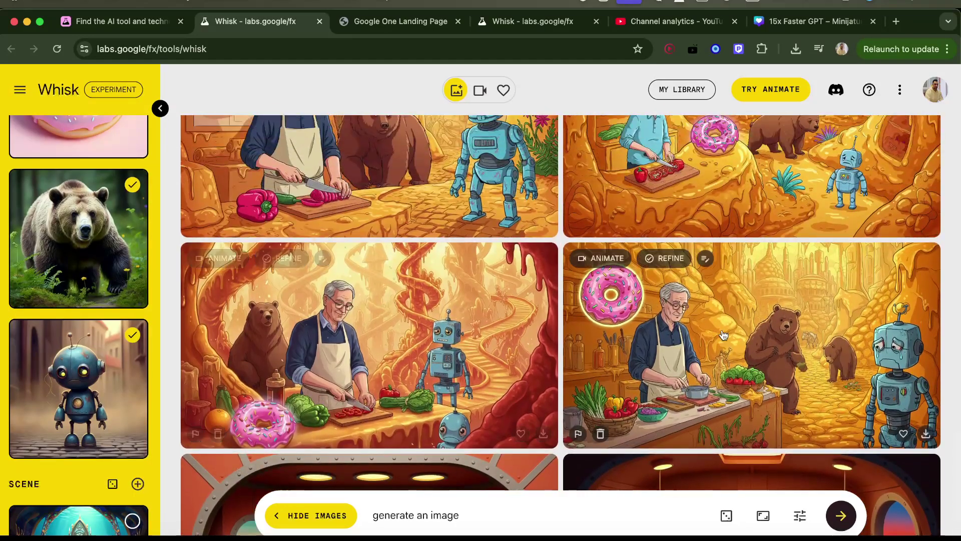
click(488, 399)
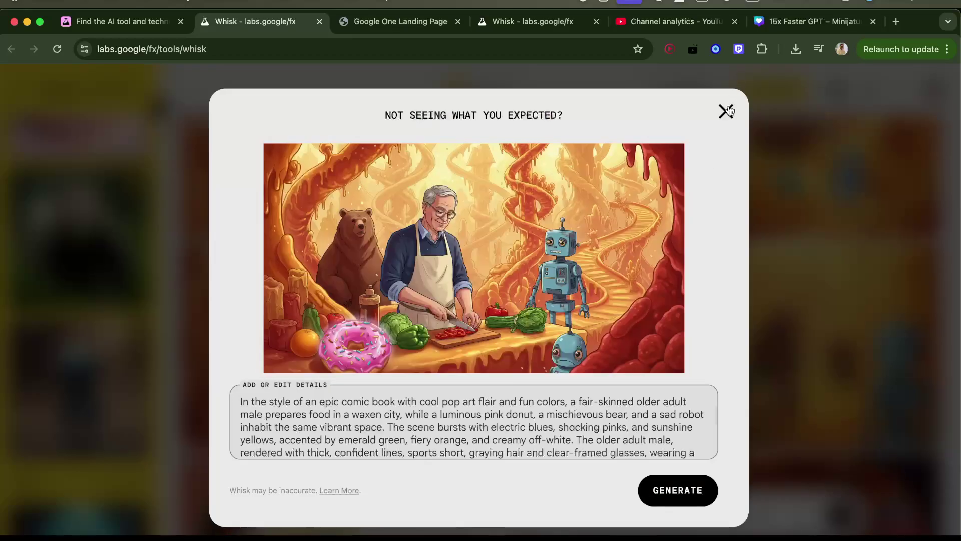
click(693, 505)
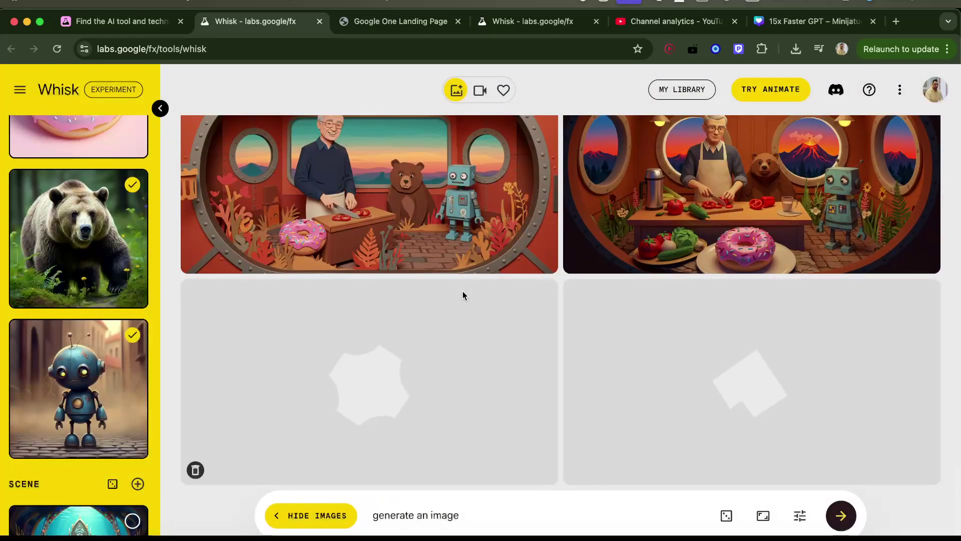
scroll(92, 281, down, 5)
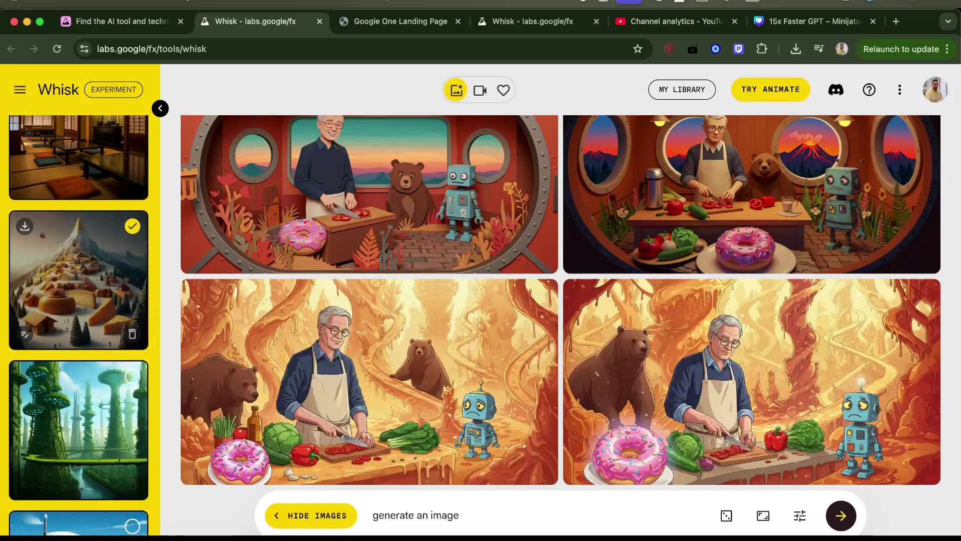
Step: Generate the cheese-mountain alpine versions of the cook scene
click(841, 515)
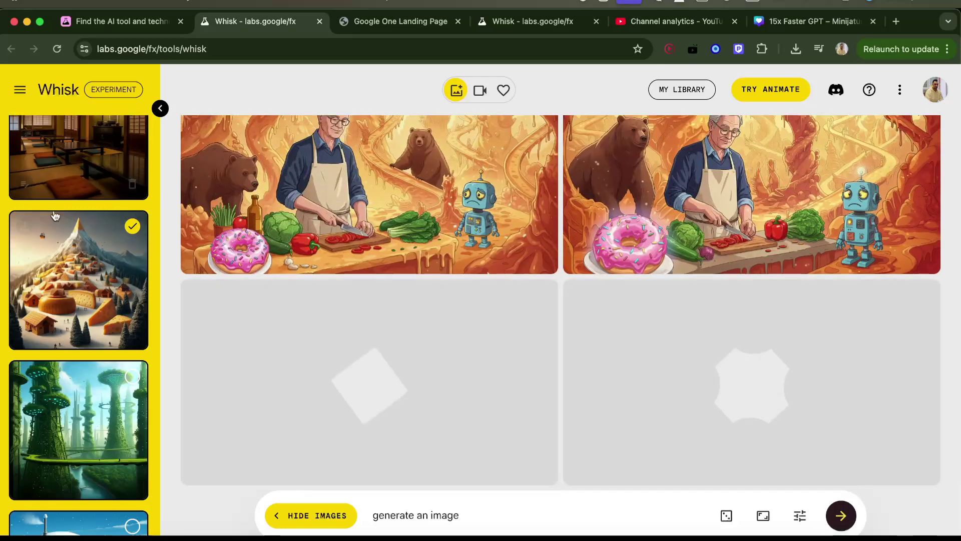
scroll(55, 213, down, 1)
scroll(62, 224, down, 10)
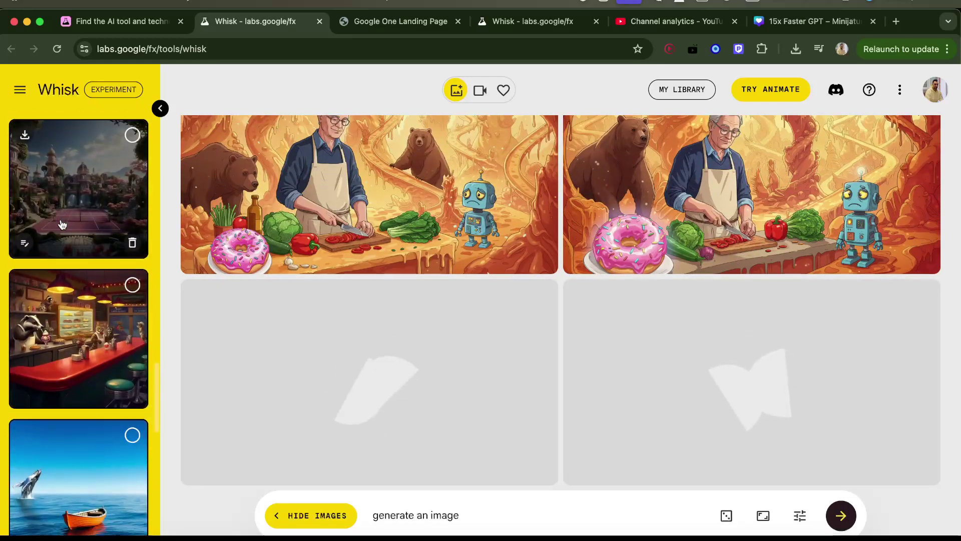
scroll(106, 353, down, 10)
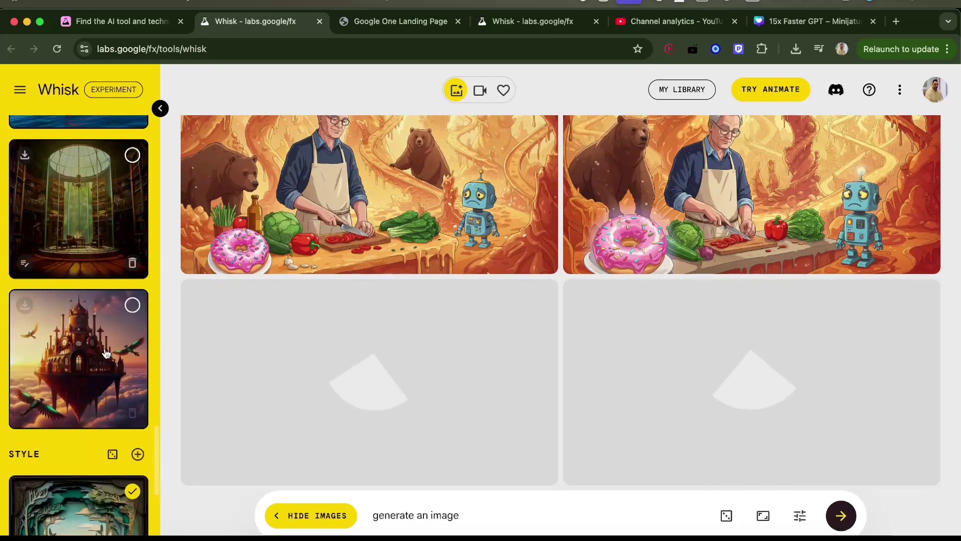
scroll(100, 380, down, 1)
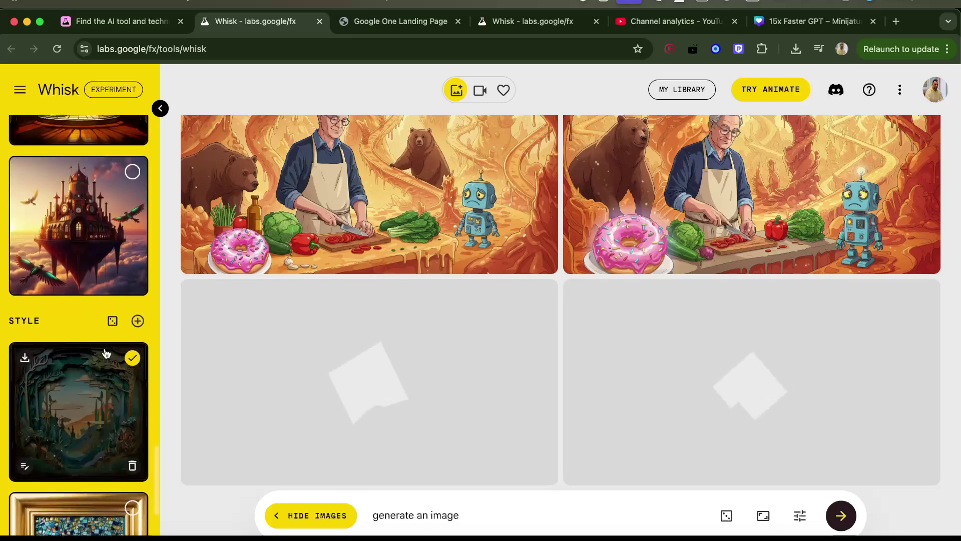
Step: Add the floating castle as a scene reference to get papercraft castle-and-sunset images
click(132, 172)
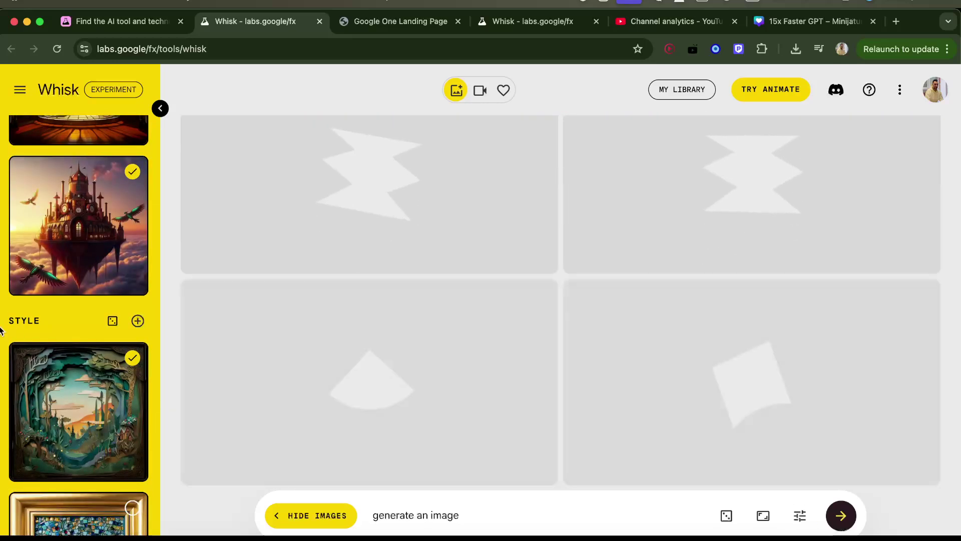
scroll(1, 333, down, 5)
scroll(78, 382, up, 6)
scroll(78, 383, down, 4)
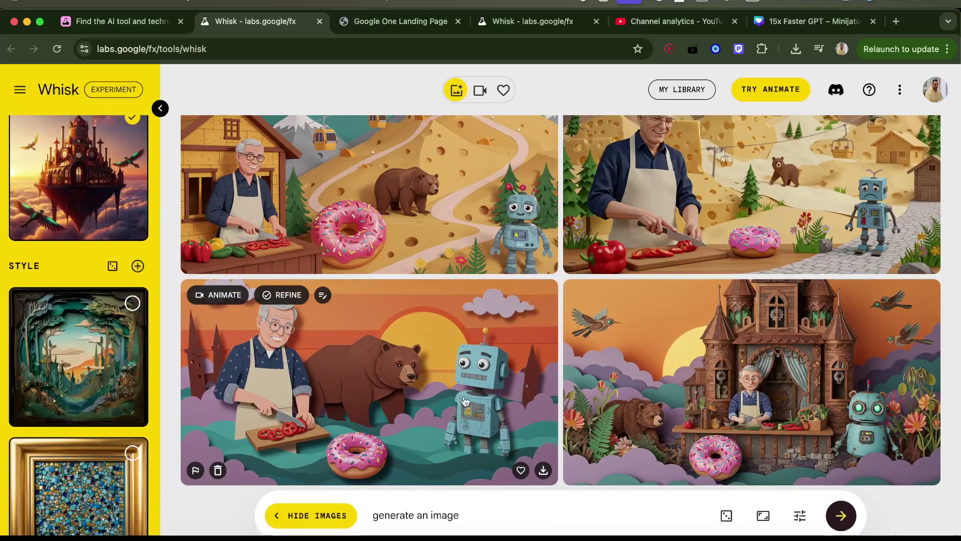
Step: Start a new generation of the cook, bear, robot and donut scene
scroll(47, 338, down, 10)
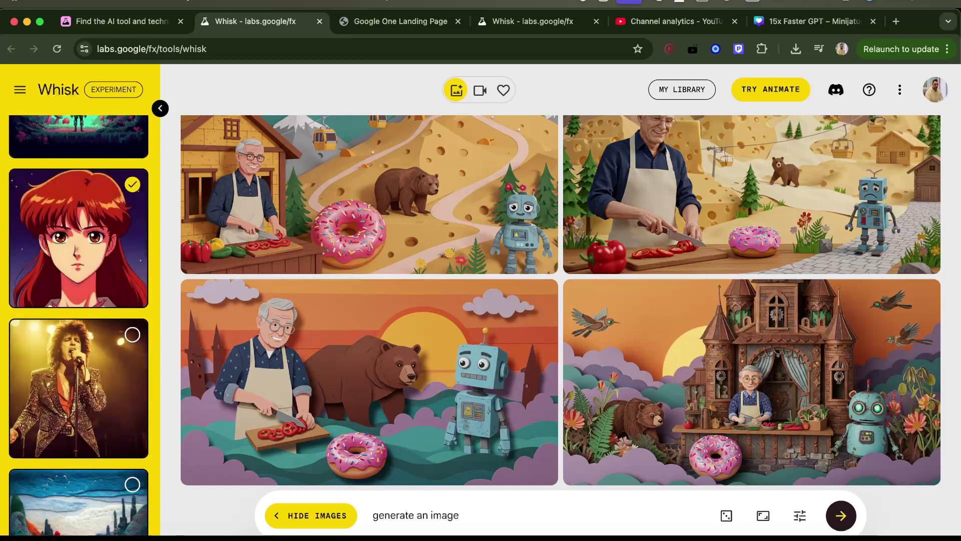
click(833, 516)
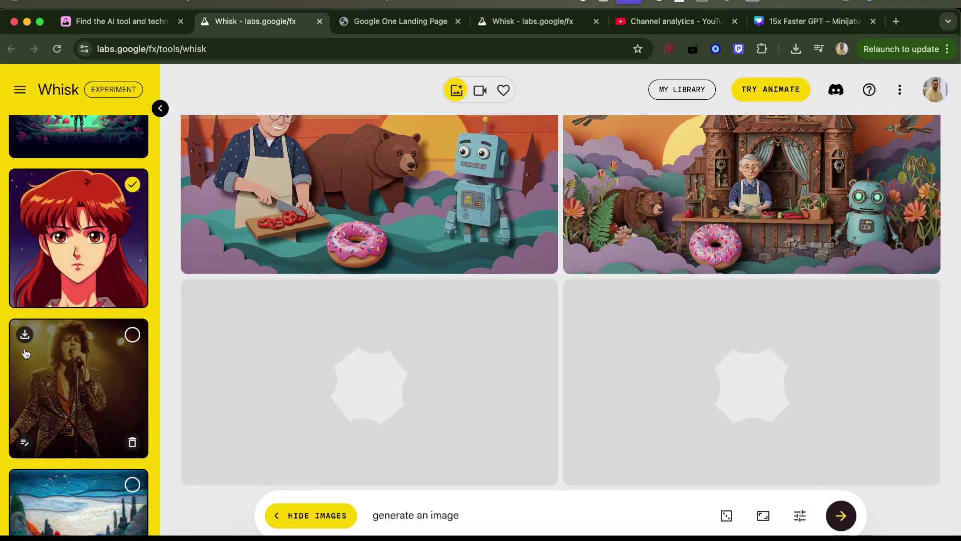
scroll(64, 297, down, 2)
scroll(64, 297, down, 3)
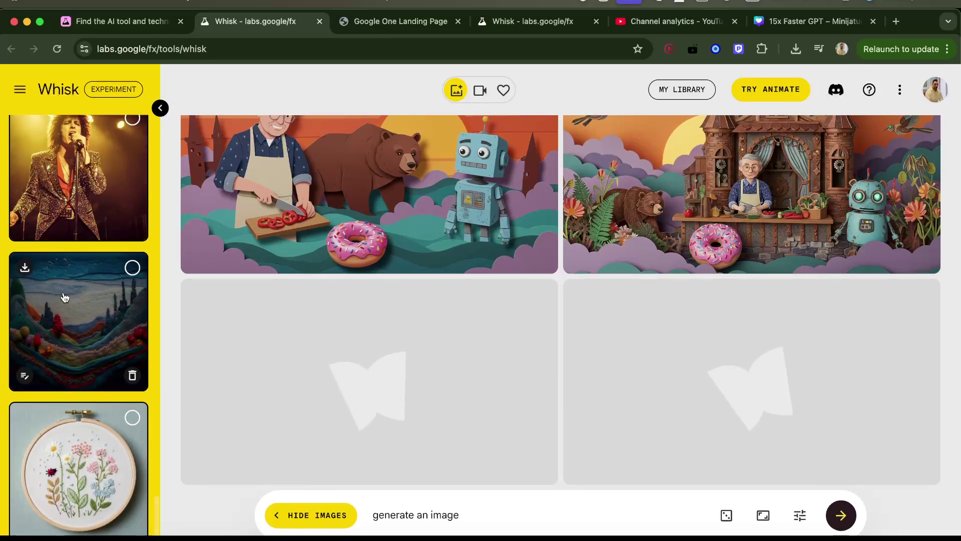
scroll(64, 298, up, 10)
scroll(64, 297, up, 5)
scroll(64, 297, down, 4)
Step: Set the cat sticker as the style reference and generate in its cartoon style
click(132, 247)
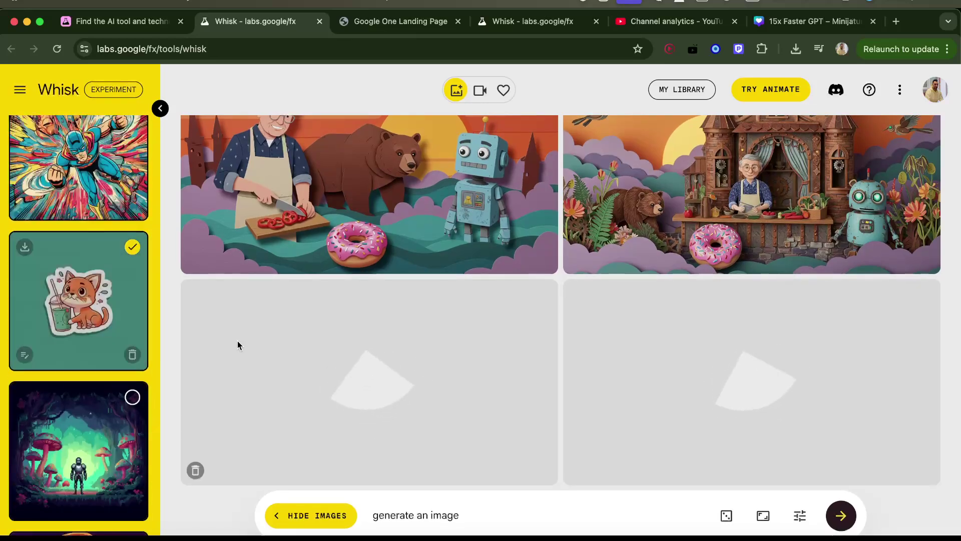
click(835, 523)
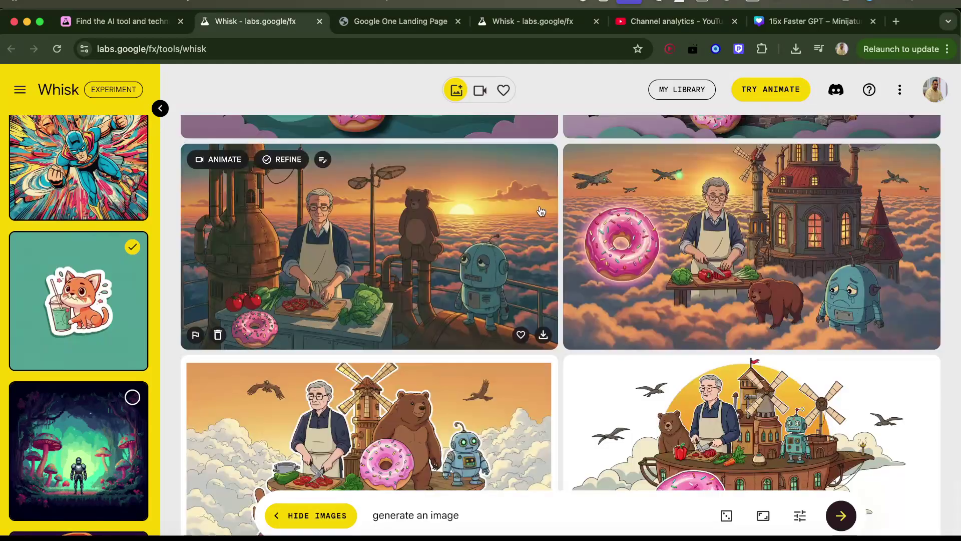
scroll(645, 266, down, 3)
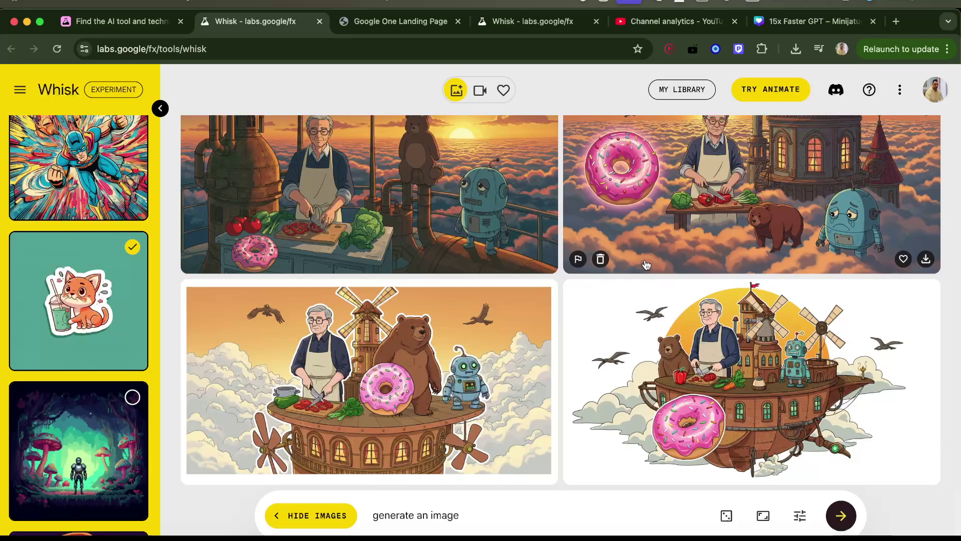
scroll(90, 188, down, 2)
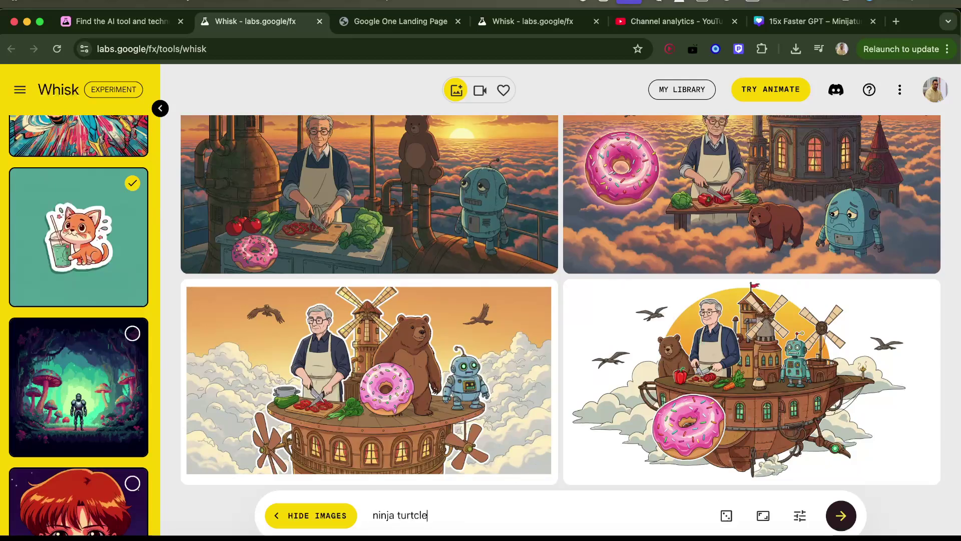
Step: Generate two 'ninja turtles' images of turtles gliding around the floating steampunk castle
click(841, 516)
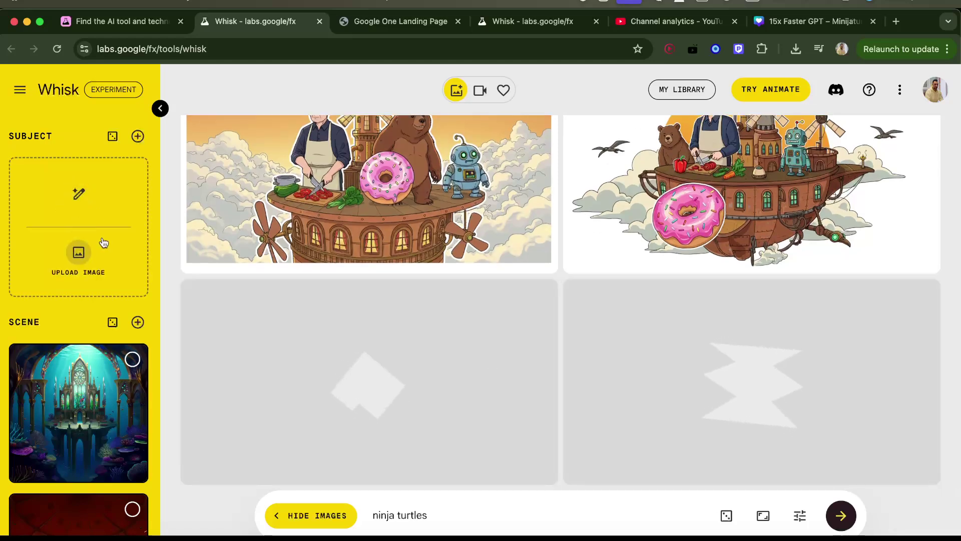
scroll(79, 403, down, 15)
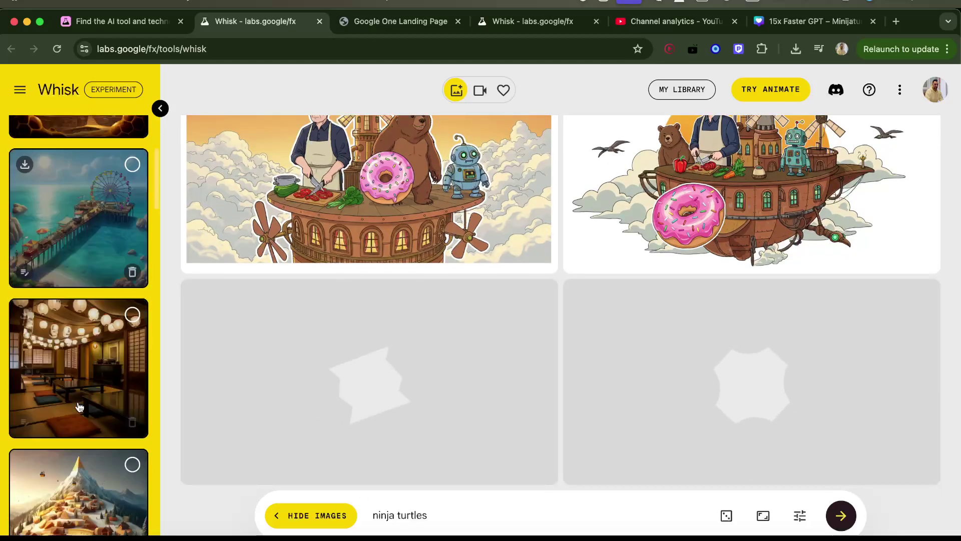
scroll(79, 406, down, 10)
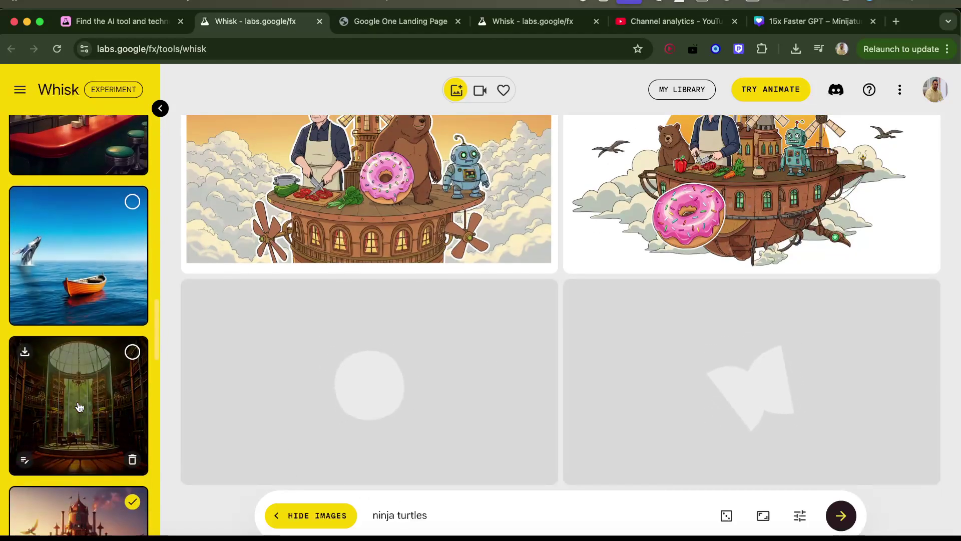
scroll(80, 406, down, 5)
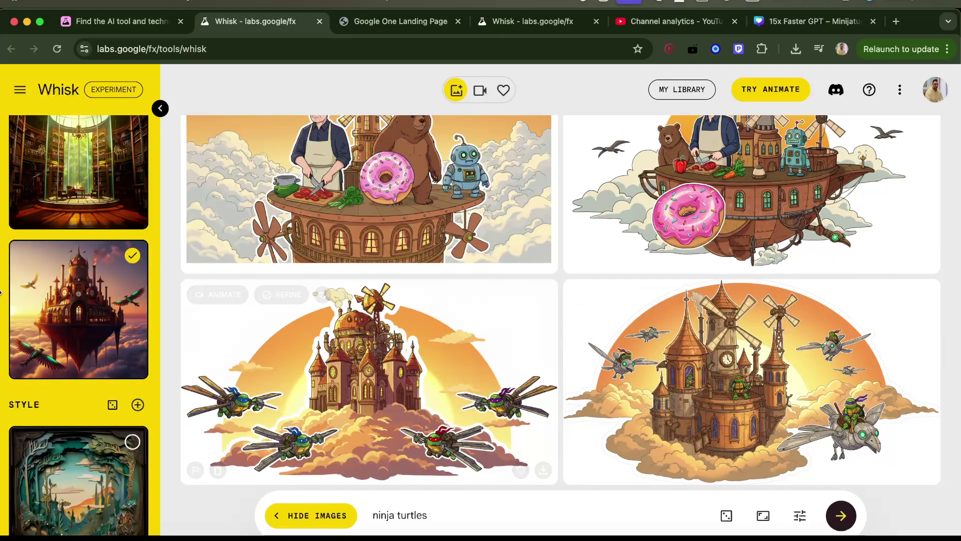
scroll(120, 360, up, 10)
scroll(120, 359, up, 3)
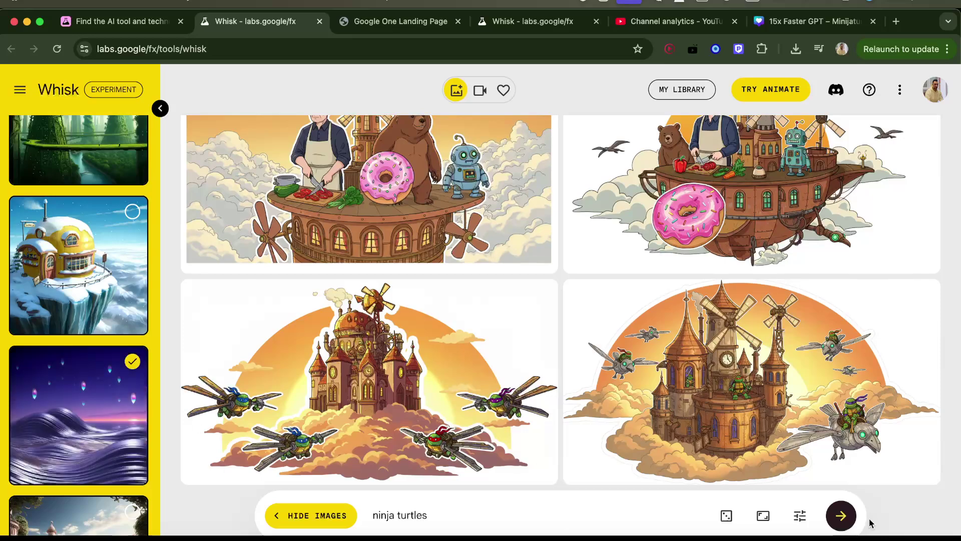
Step: Generate another batch from the ninja turtles prompt
click(845, 518)
scroll(71, 260, down, 15)
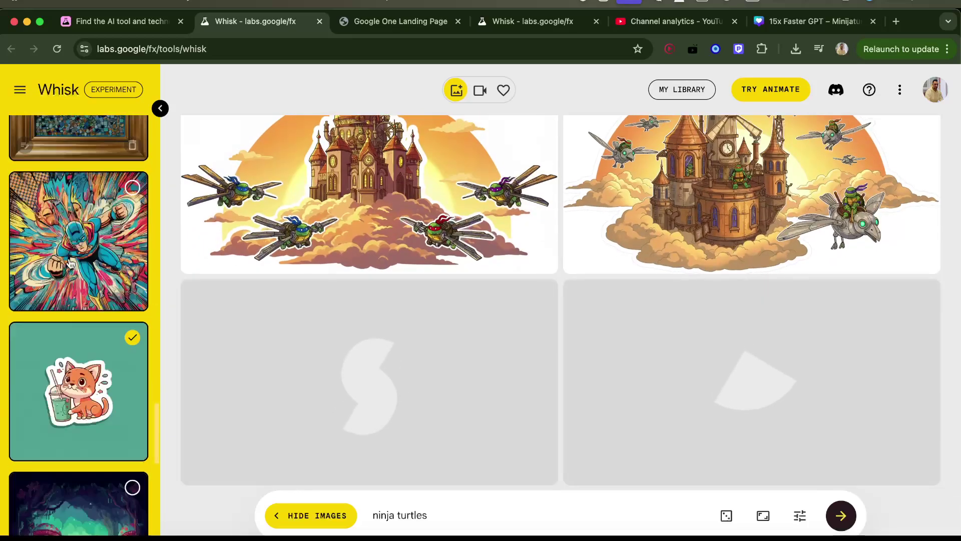
scroll(70, 263, down, 3)
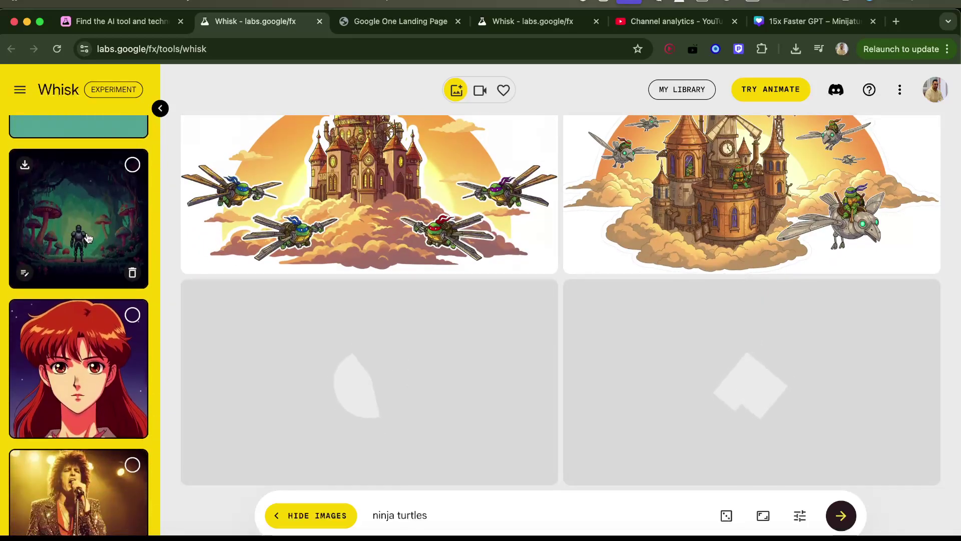
scroll(109, 268, down, 15)
scroll(109, 266, up, 20)
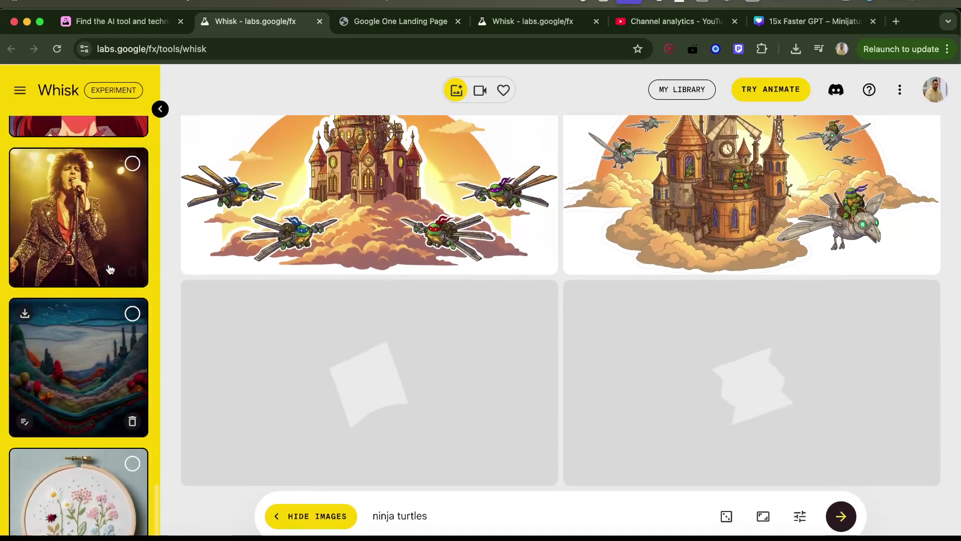
Step: Switch the style to the red-haired anime portrait and regenerate its variations via Refine
click(841, 508)
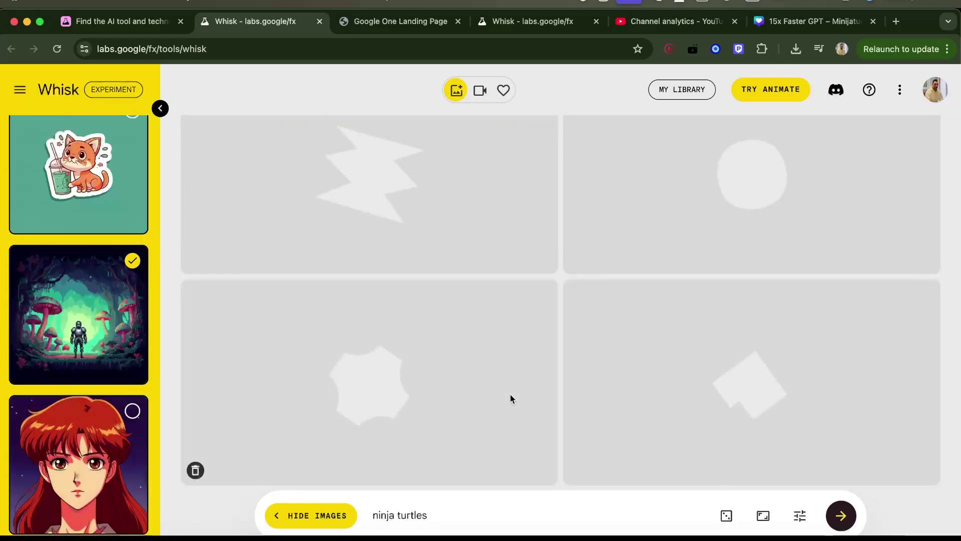
scroll(56, 338, down, 3)
click(66, 340)
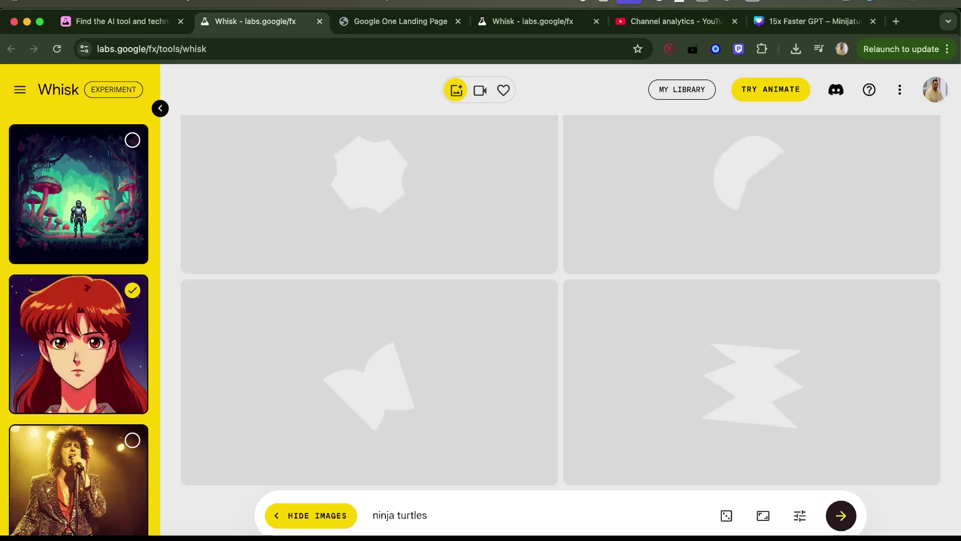
click(25, 399)
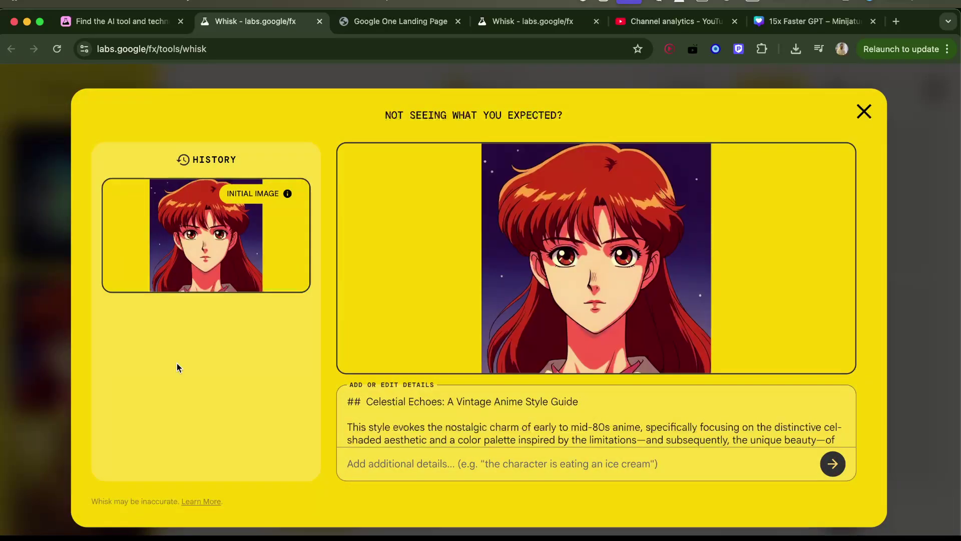
click(832, 463)
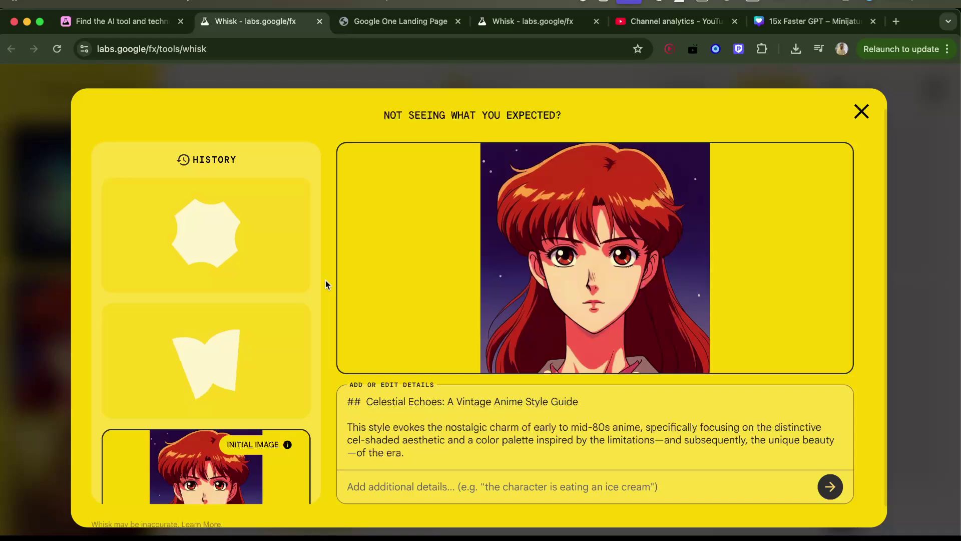
key(Escape)
scroll(658, 357, down, 1)
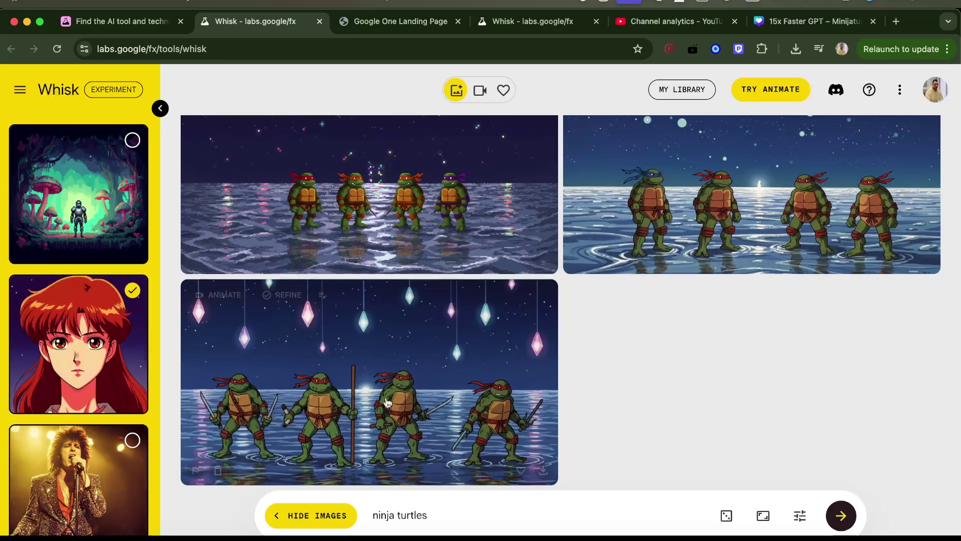
scroll(340, 408, up, 10)
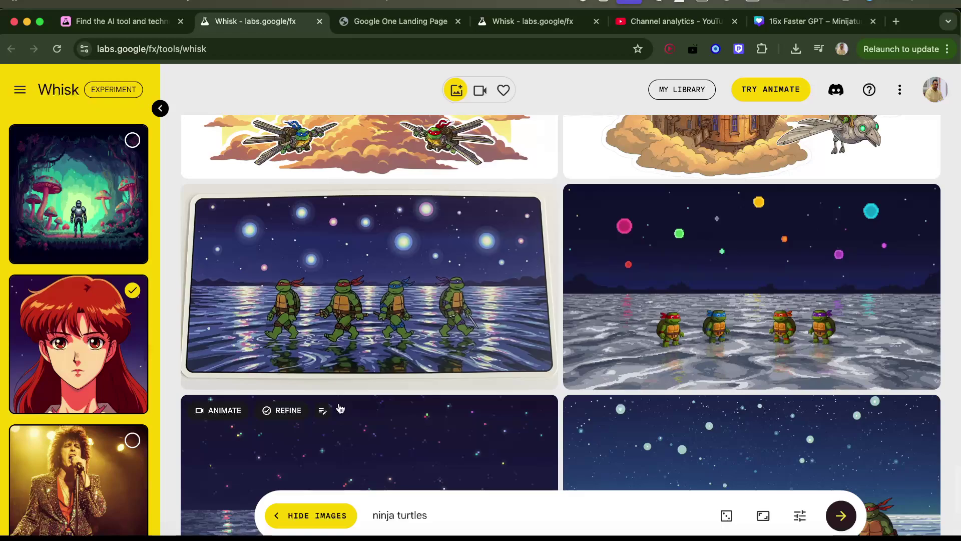
scroll(383, 379, up, 5)
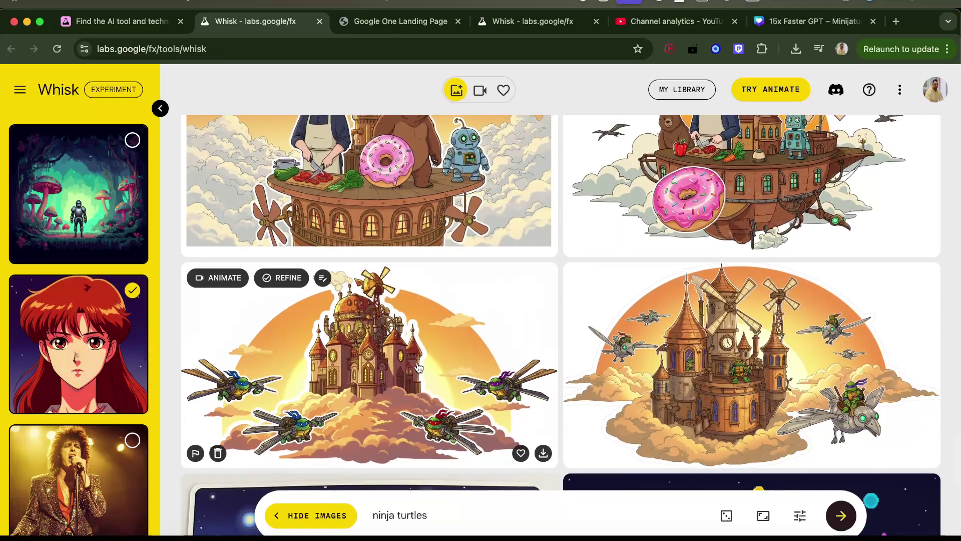
scroll(418, 367, down, 10)
scroll(418, 367, up, 6)
Step: Open the castle image's refine options and drag two gallery images into the reference slots
click(283, 304)
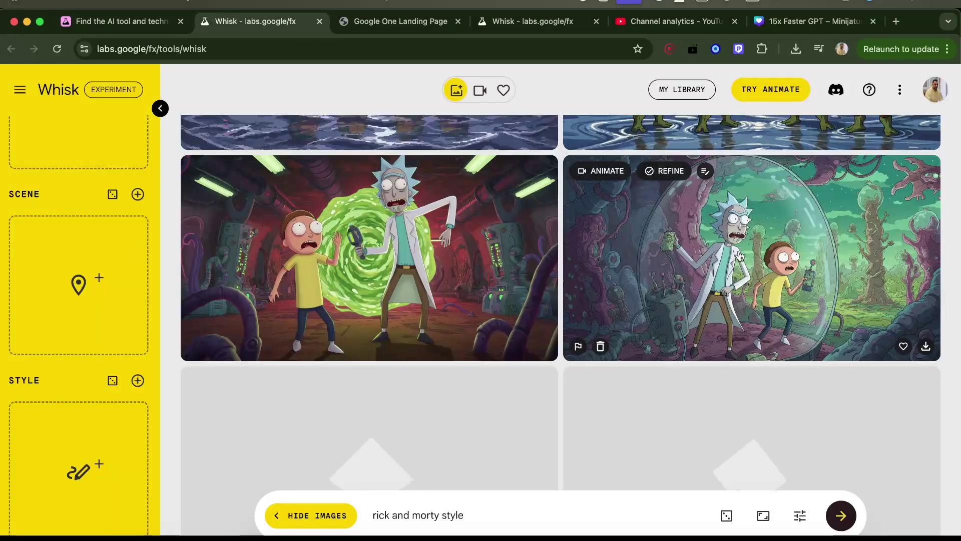
scroll(703, 258, down, 1)
drag(702, 258, 36, 441)
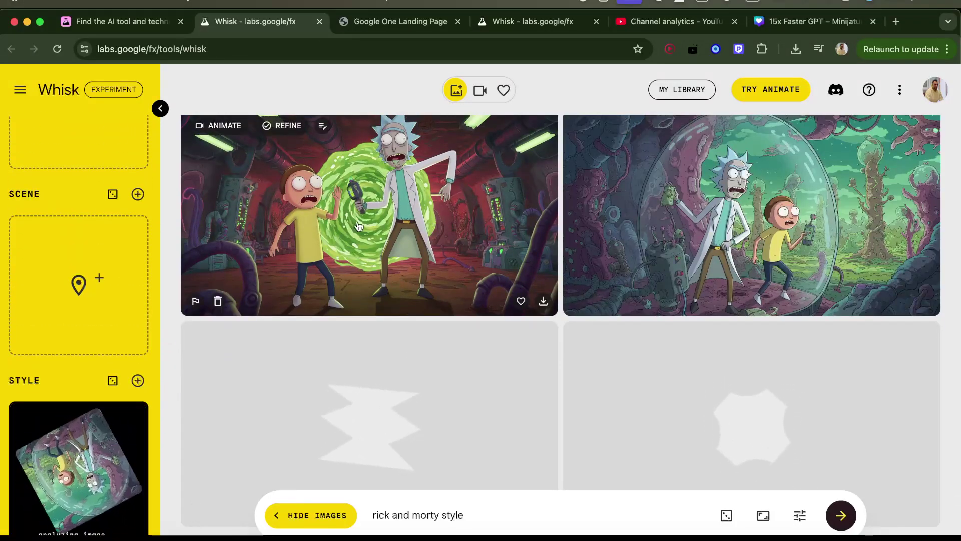
scroll(801, 295, up, 1)
drag(802, 295, 103, 296)
scroll(513, 302, down, 1)
scroll(513, 302, down, 1)
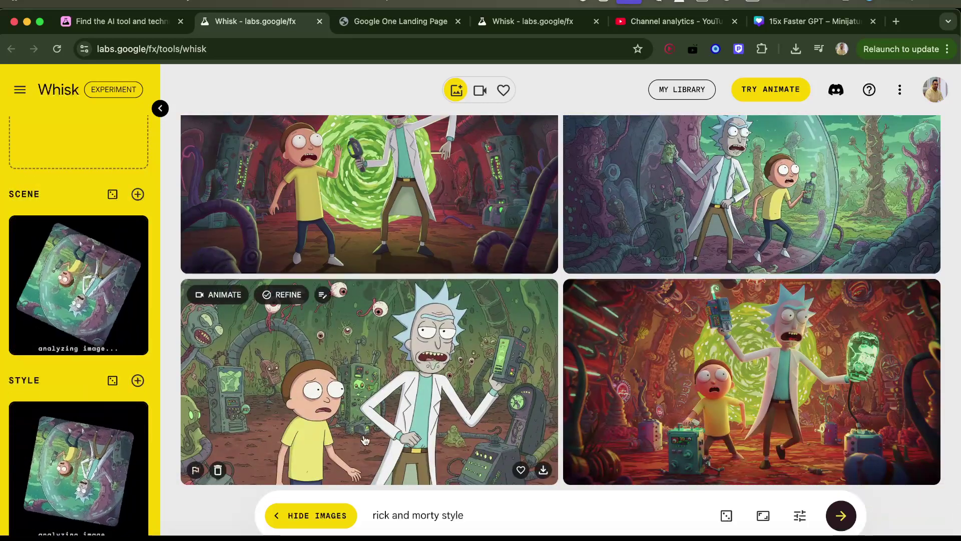
Step: Generate images from the prompts 'naruto' and then 'tmnt'
triple_click(416, 514)
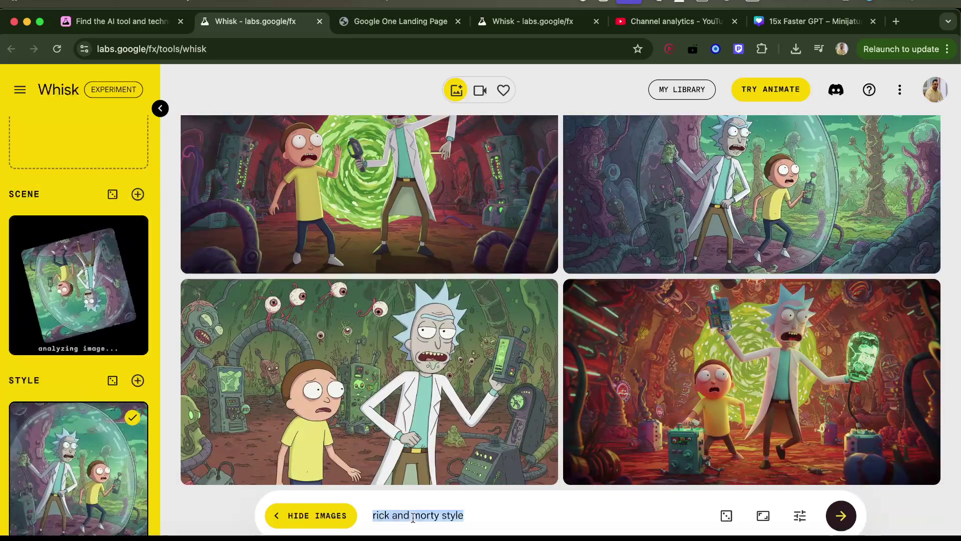
text(naruto)
click(841, 515)
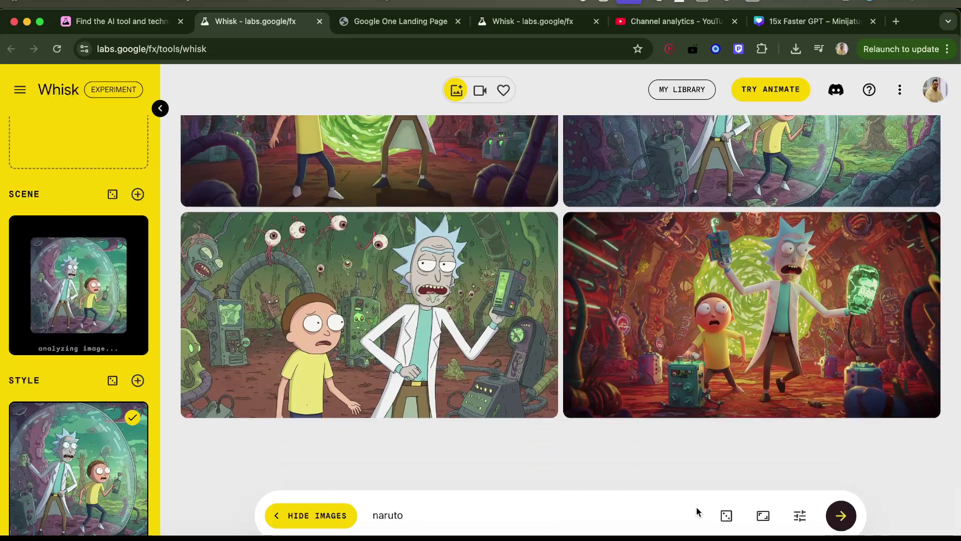
text(tmnt)
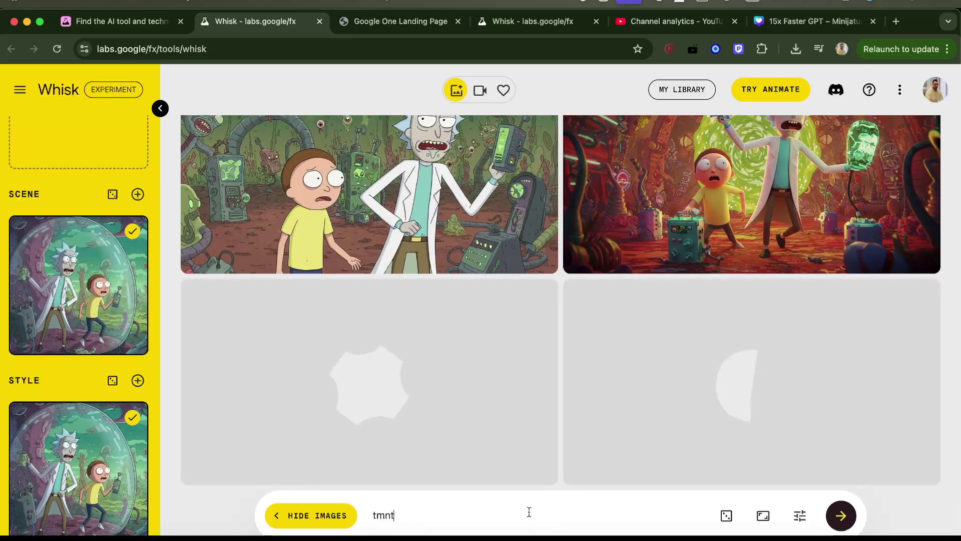
click(834, 516)
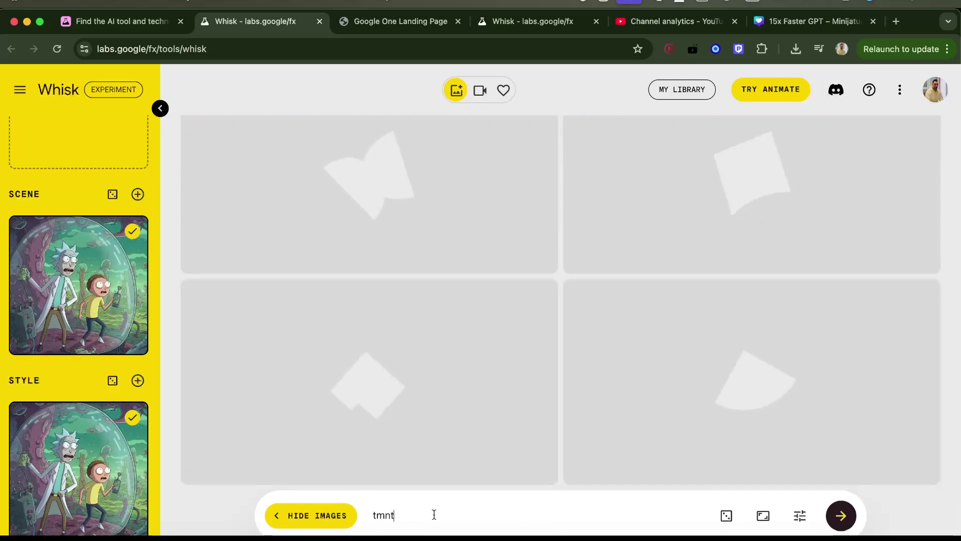
Step: Replace the prompt with 'spongebob' to get SpongeBob images in the Rick and Morty setting
double_click(434, 514)
text(sponge)
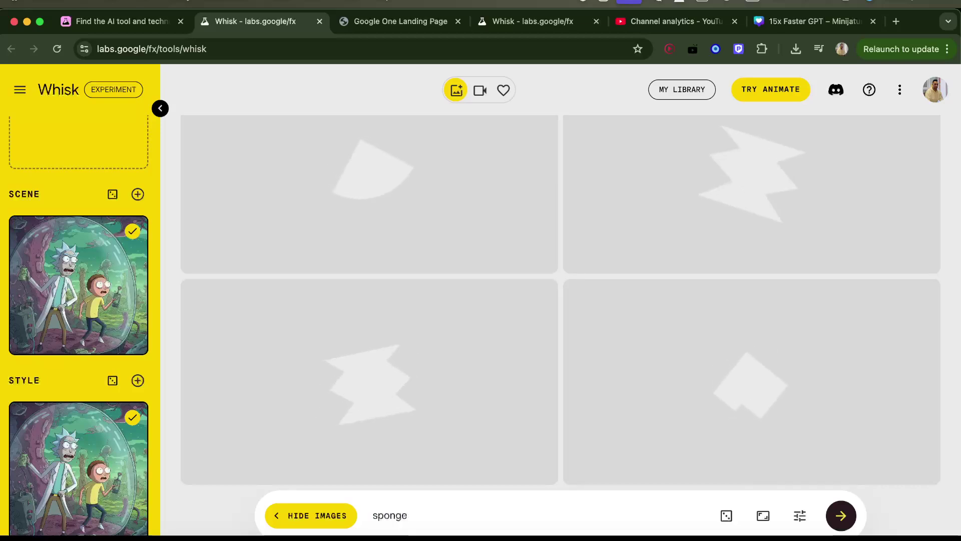
text(bob)
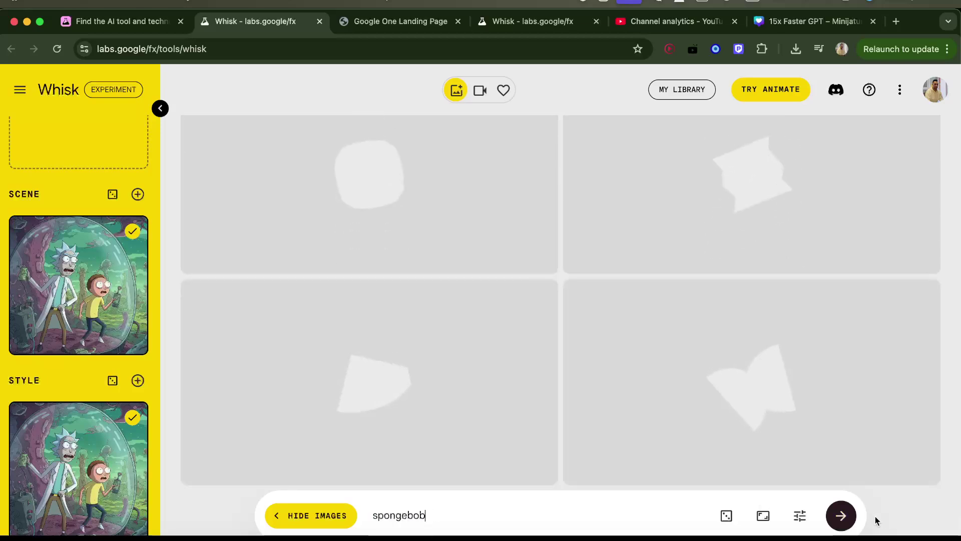
scroll(480, 355, down, 2)
scroll(481, 355, down, 1)
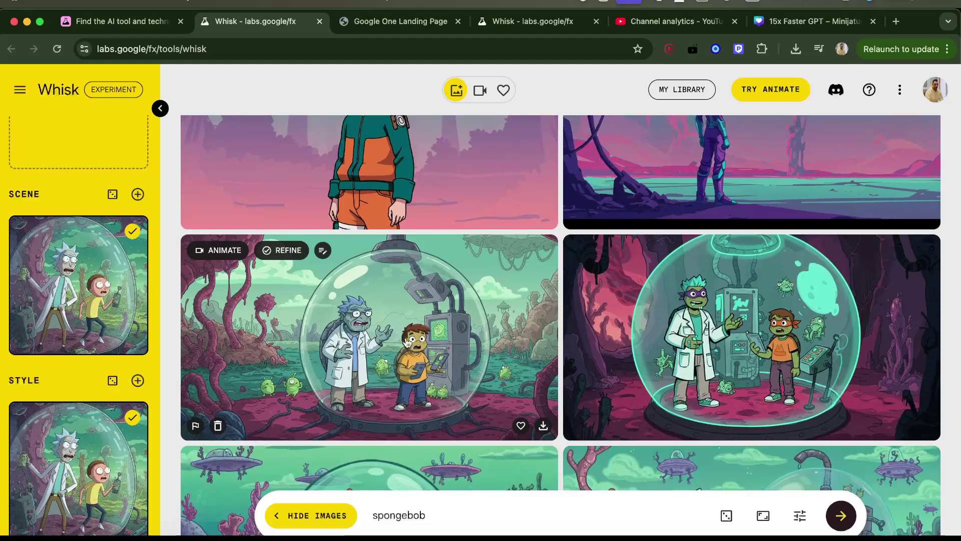
scroll(533, 353, up, 3)
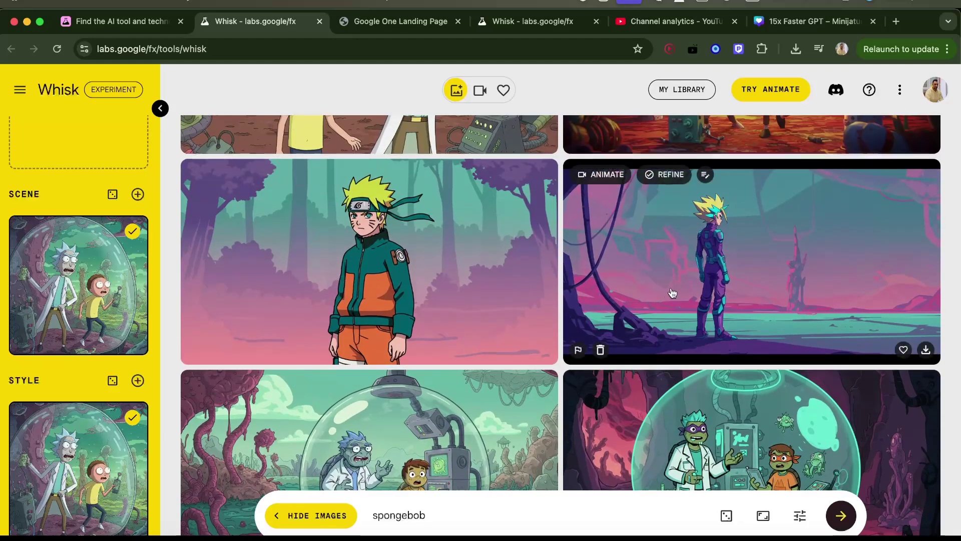
scroll(401, 289, down, 6)
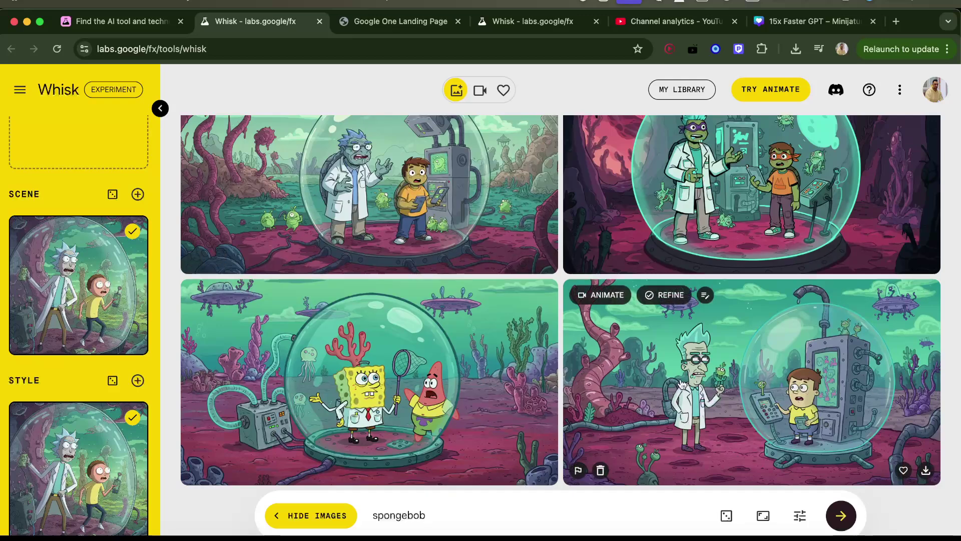
Step: View the SpongeBob-and-Patrick image's generated details, then close the dialog
click(437, 355)
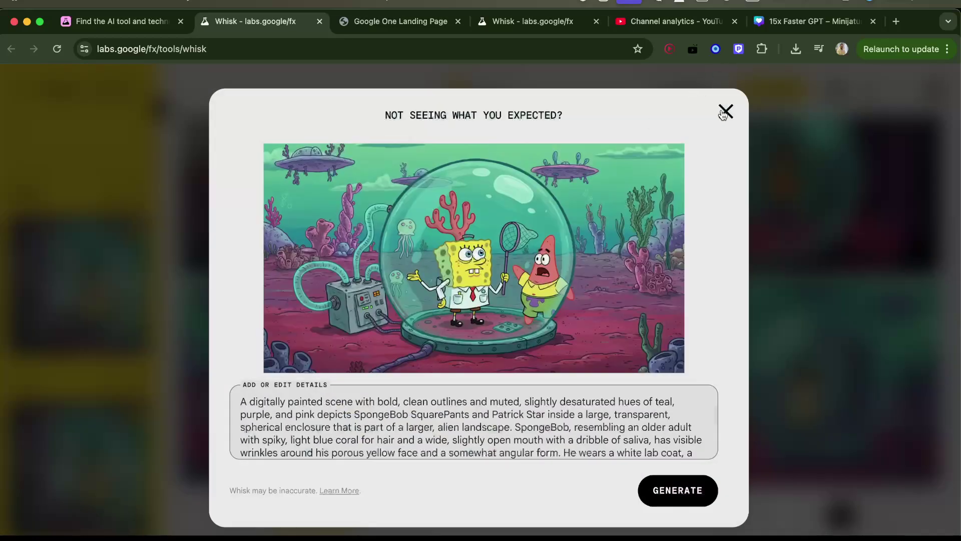
click(725, 112)
click(857, 517)
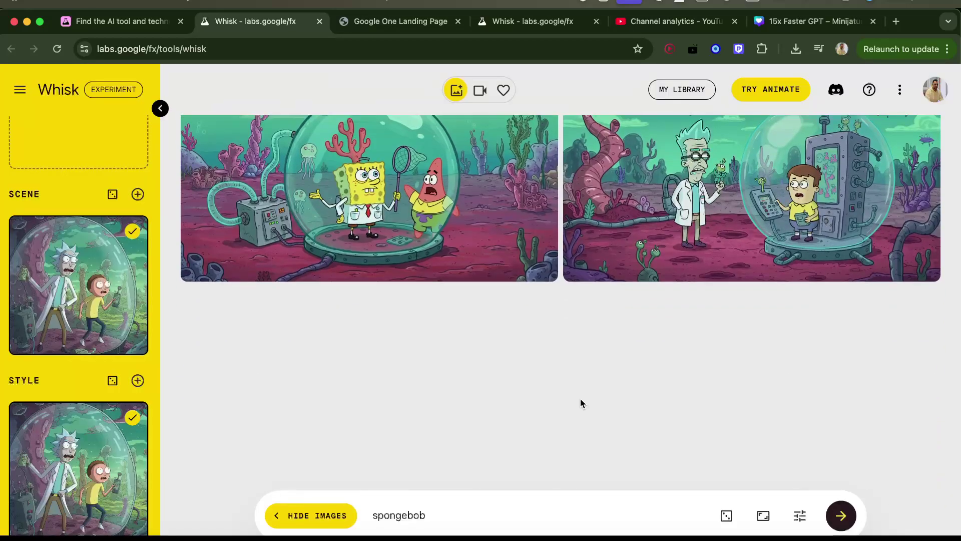
Step: Extend the prompt to 'spongebob in rick and morty style, big blob alien' and generate
click(454, 516)
text(in rick)
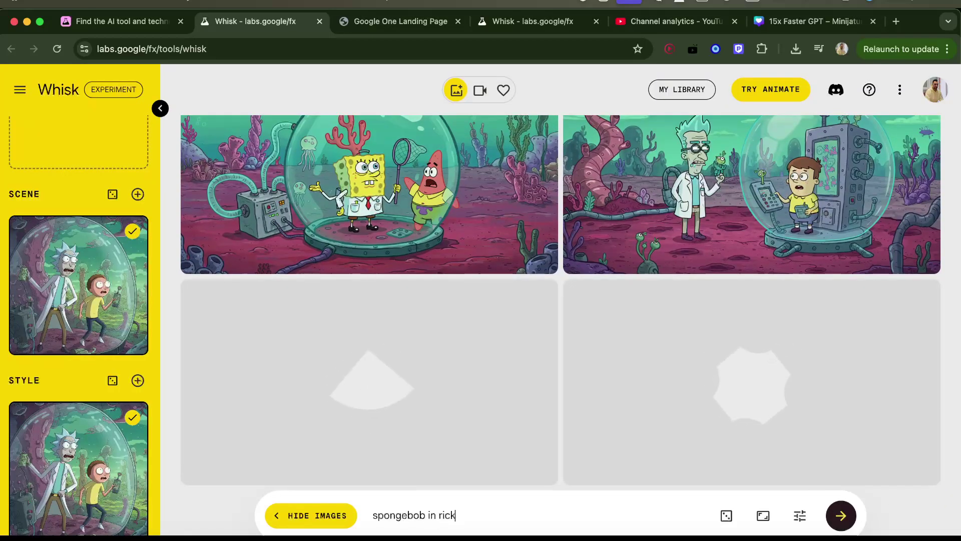
text( and morty stly)
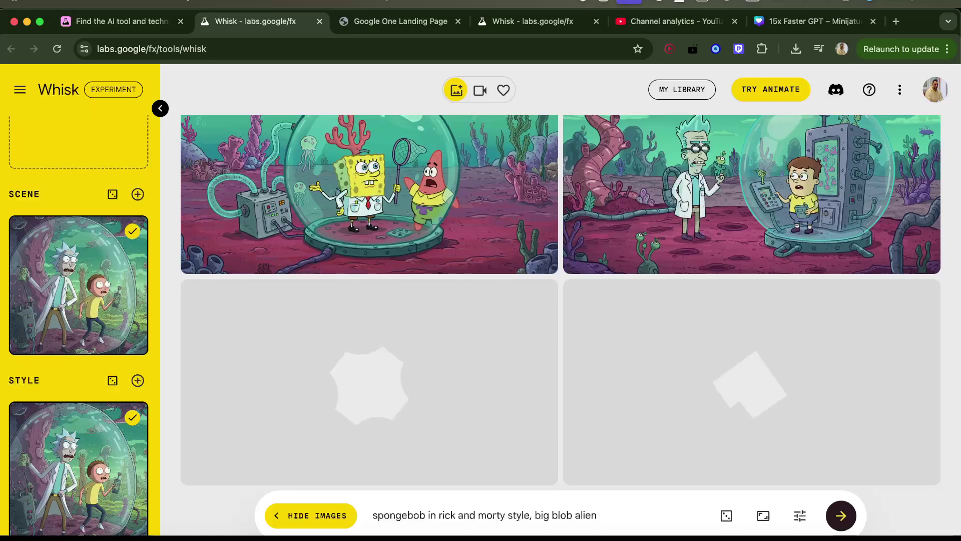
click(839, 516)
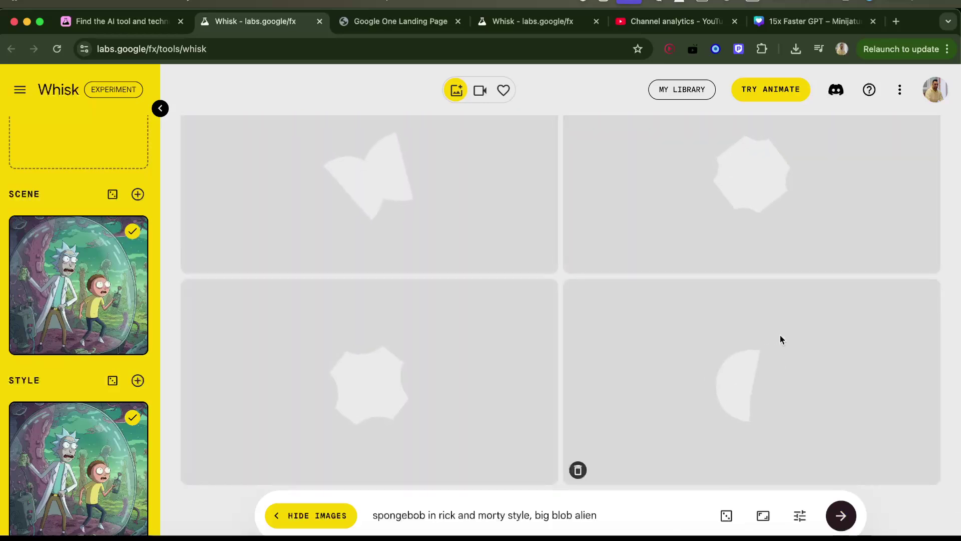
Step: Inspect the details of the SpongeBob-in-dome result, then close them
scroll(681, 240, down, 3)
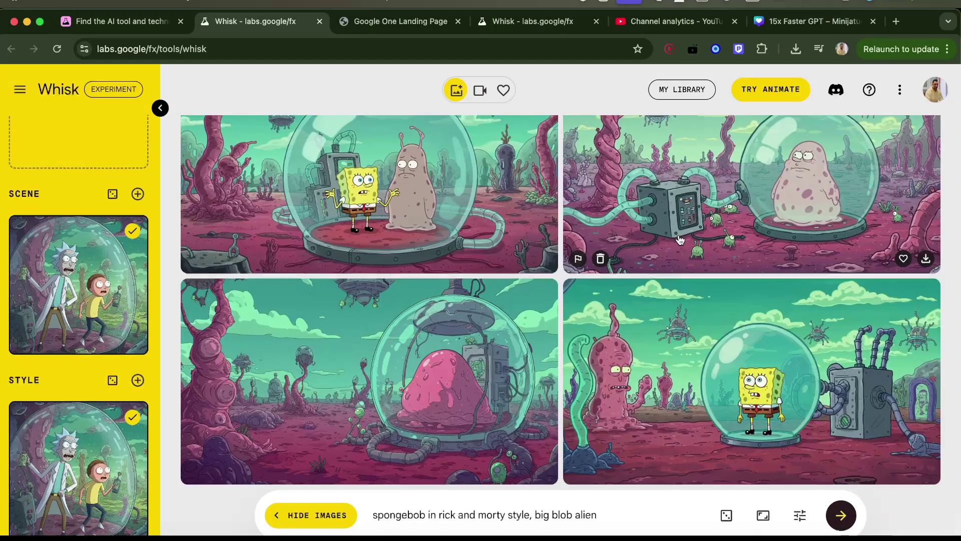
mouse_move(665, 322)
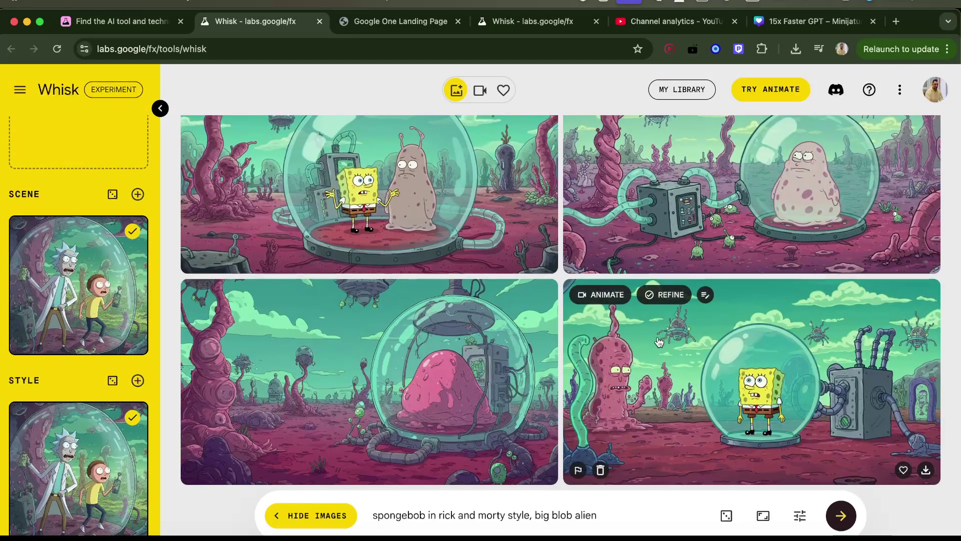
click(705, 295)
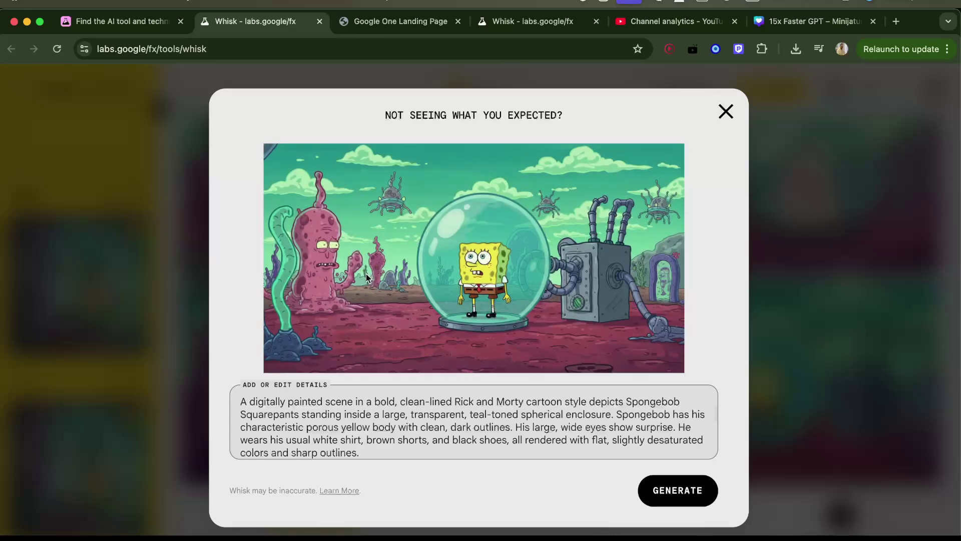
click(726, 112)
Step: Roll a random prompt suggestion, getting 'Abstract watercolor art of unity consciousness'
scroll(666, 245, up, 5)
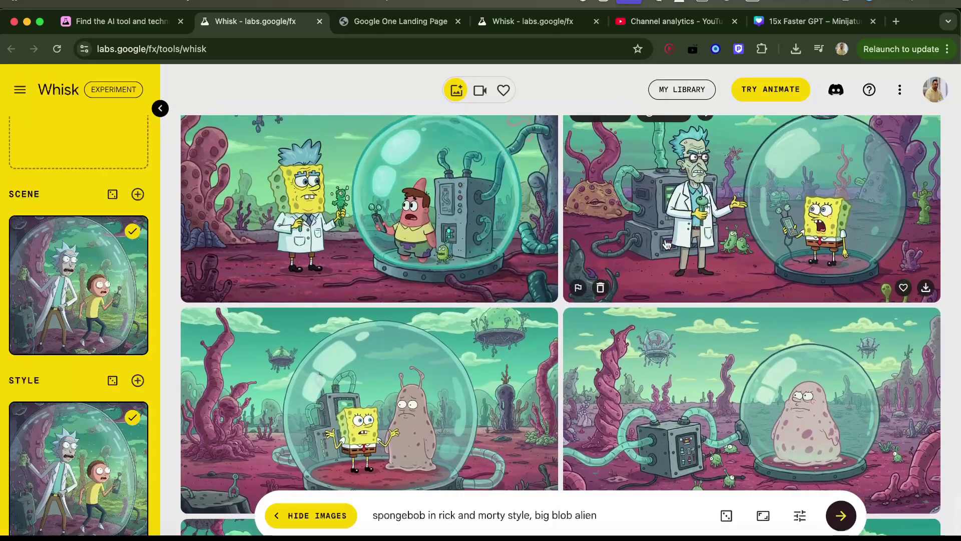
scroll(667, 245, up, 4)
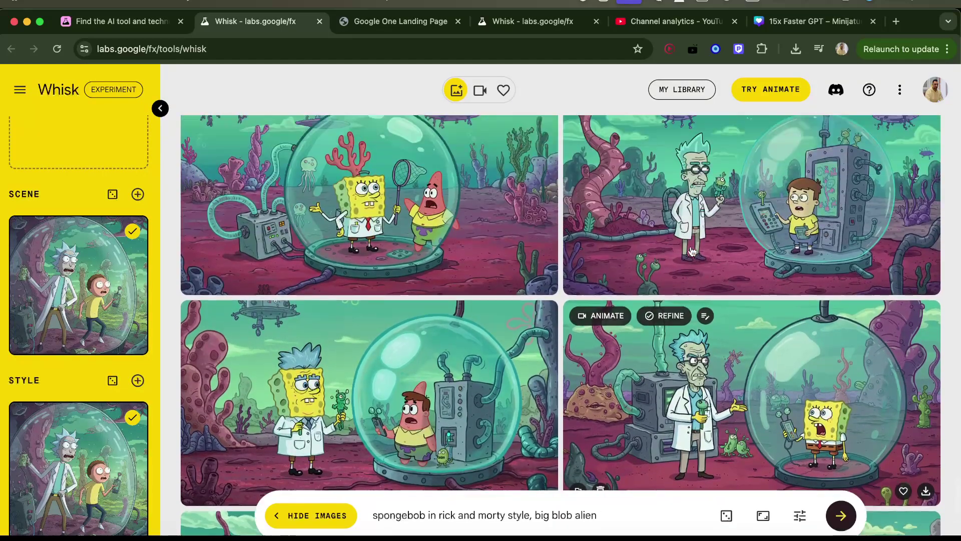
scroll(693, 251, up, 5)
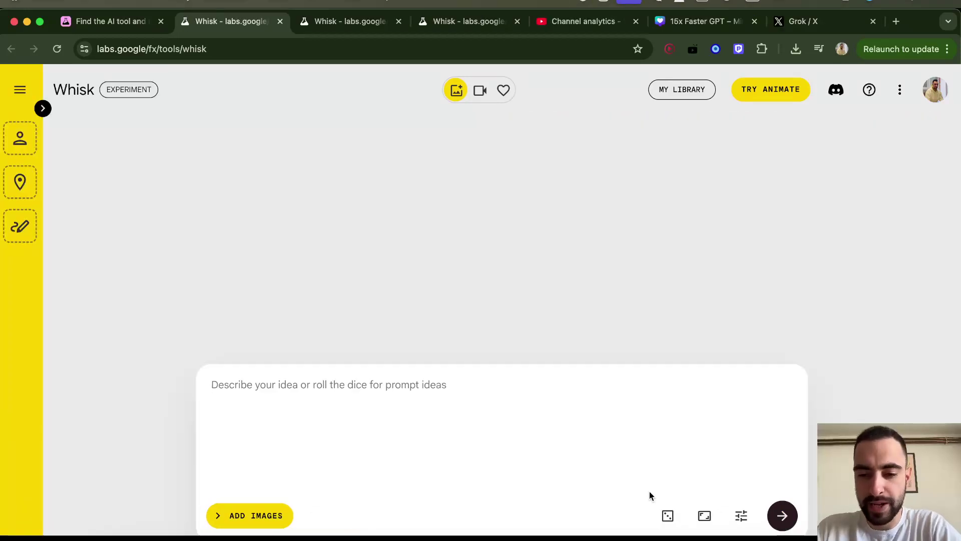
click(667, 516)
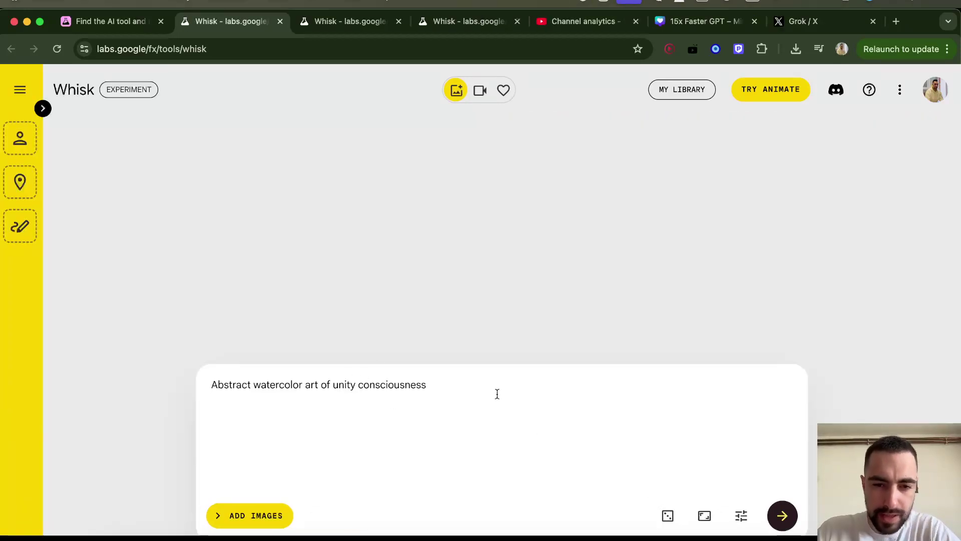
Step: Roll several random prompt suggestions, combining them into a cave-treasure prompt with treasure hunter and rocking chair
key(super+a)
click(668, 517)
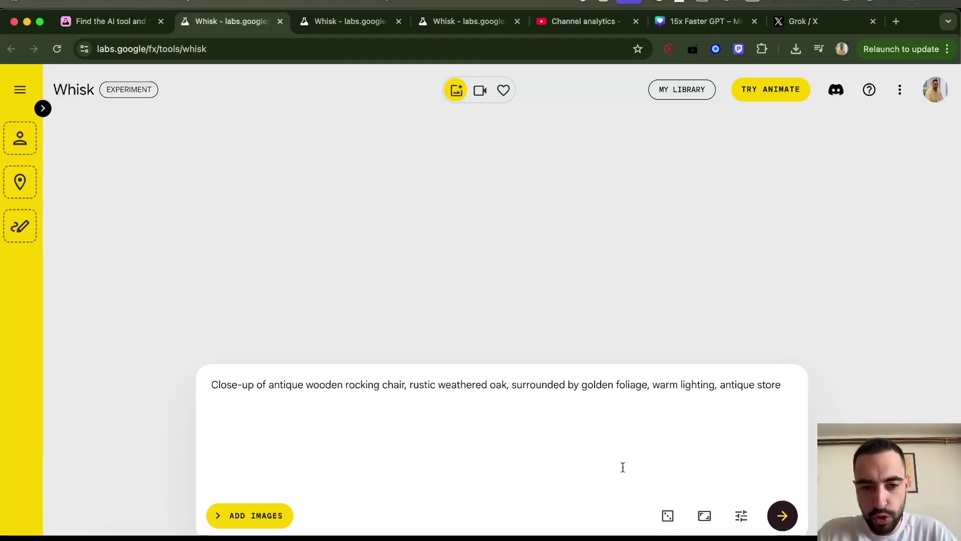
key(super+a)
key(BackSpace)
click(667, 515)
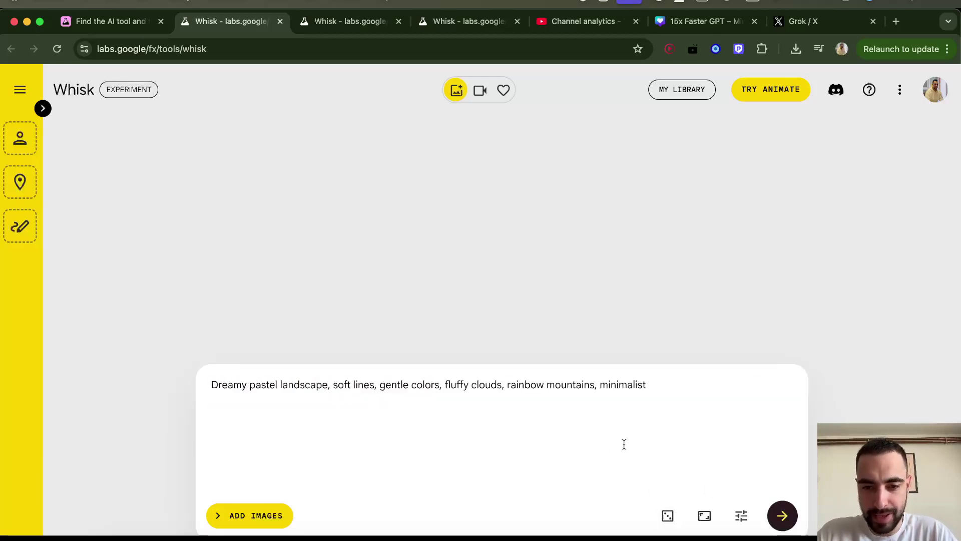
click(663, 382)
key(super+a)
key(BackSpace)
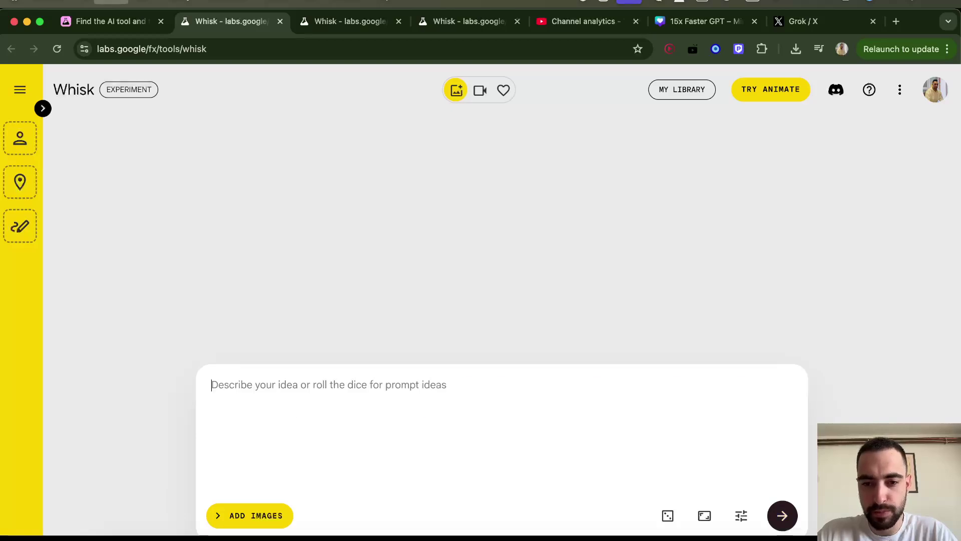
click(669, 518)
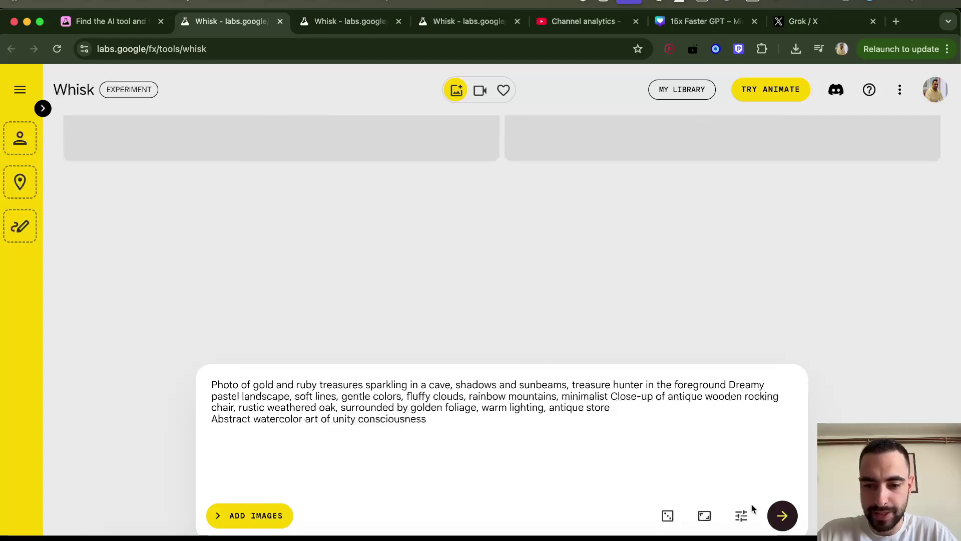
key(super+a)
click(667, 517)
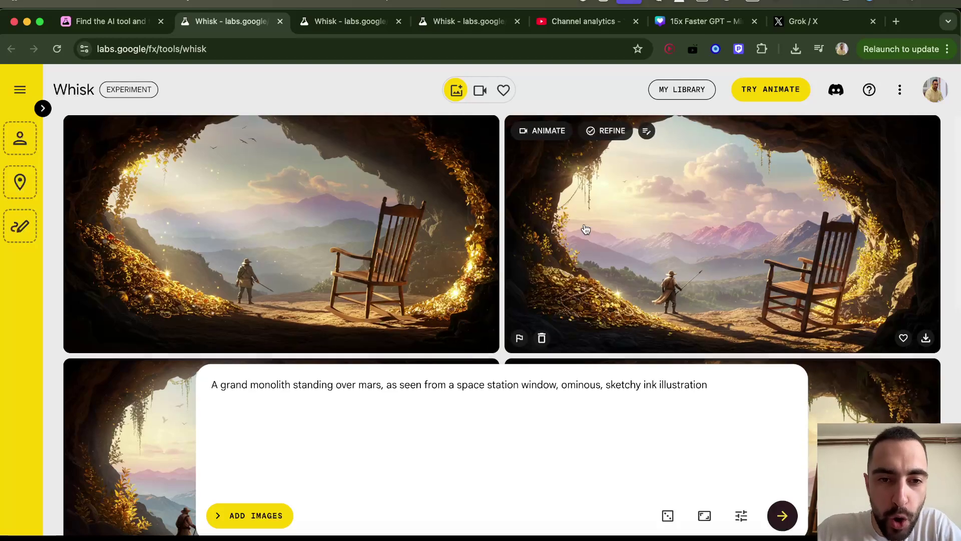
Step: Generate new variations from the left cave image's Refine view
click(292, 228)
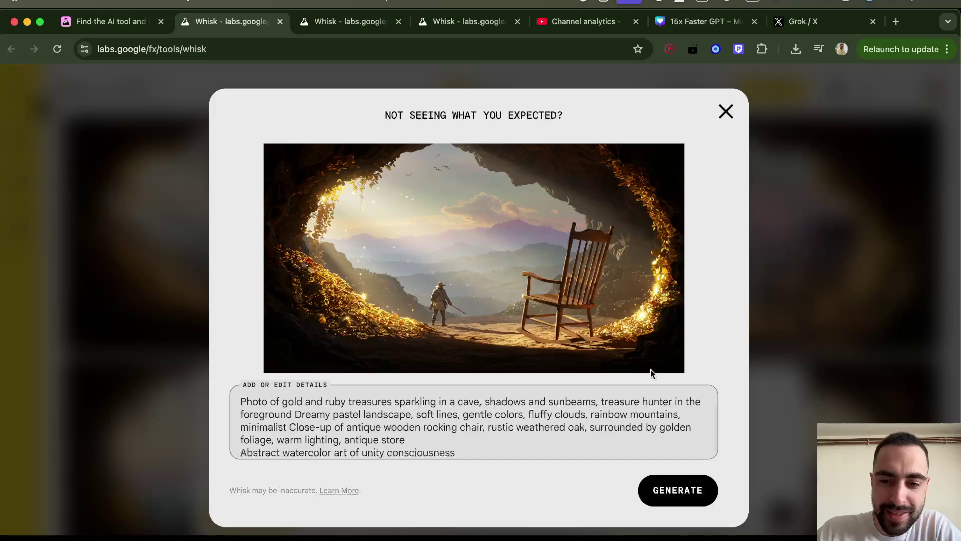
click(677, 490)
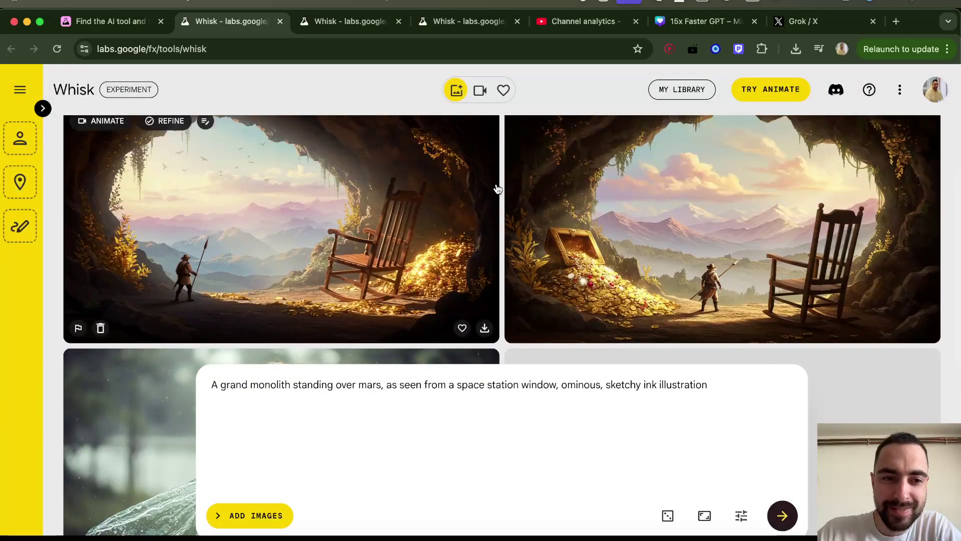
scroll(300, 155, down, 6)
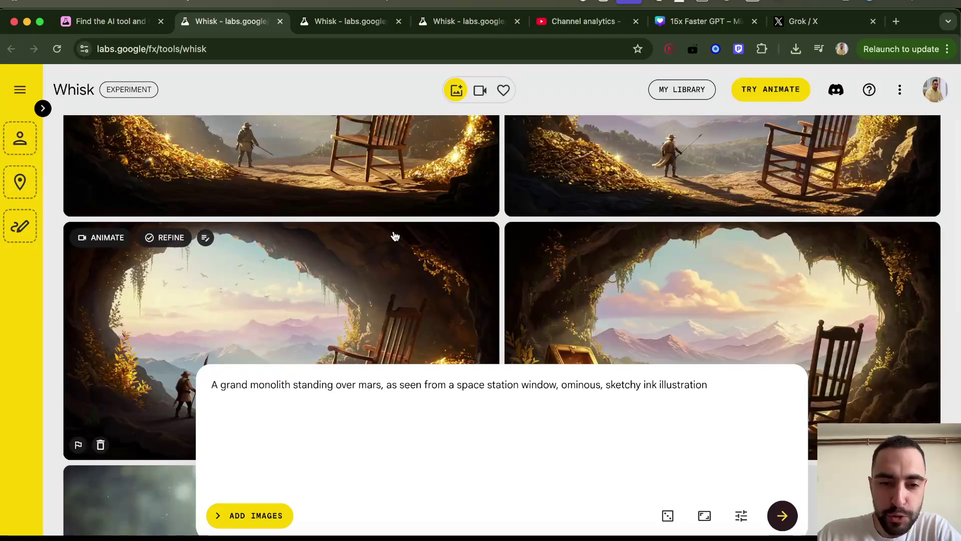
scroll(395, 236, up, 3)
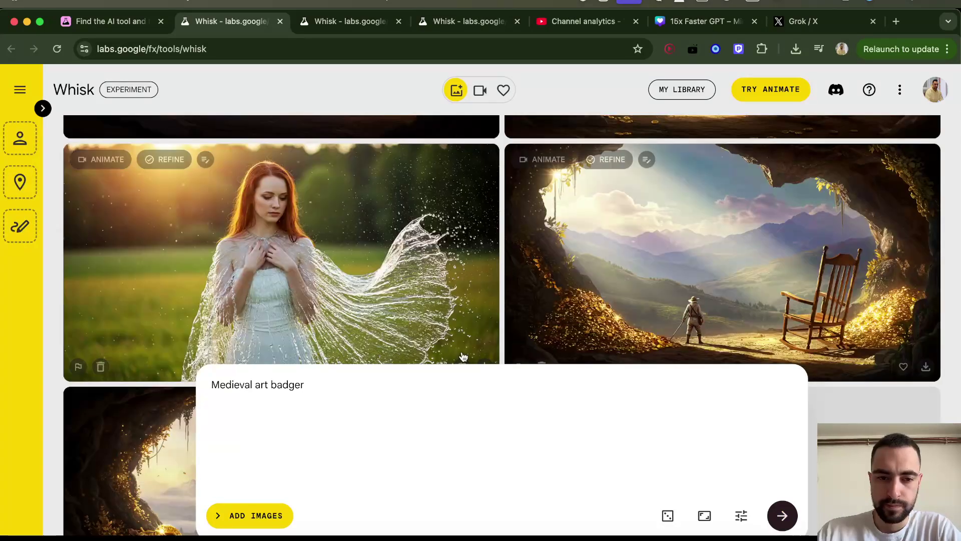
Step: View the water-cape woman image's details, then close them
click(164, 159)
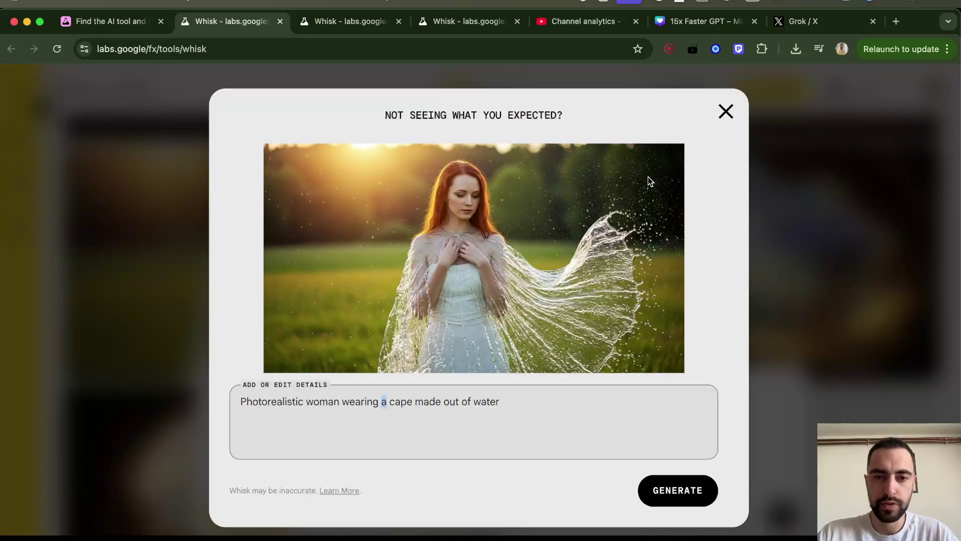
click(726, 113)
scroll(698, 236, down, 5)
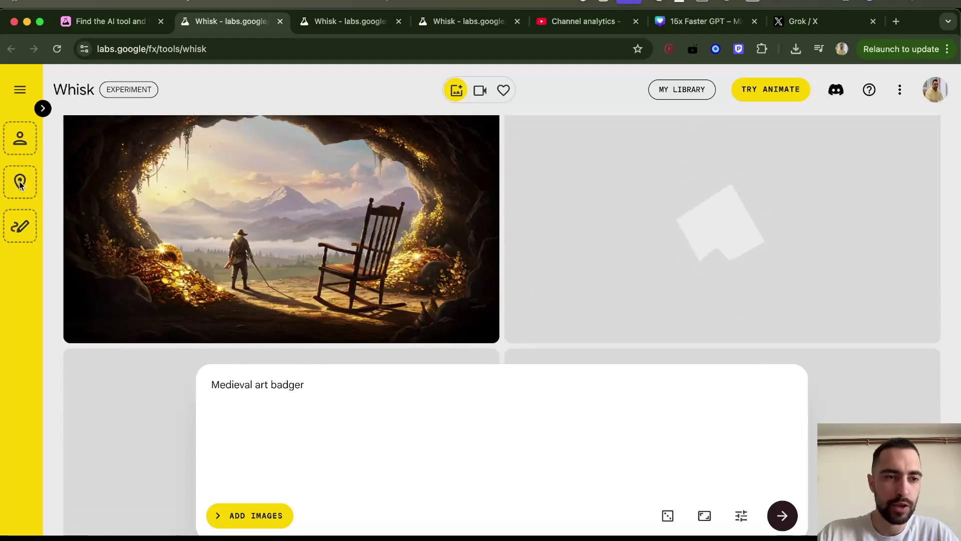
Step: Expand the Subject, Scene and Style reference panel and scroll through the badger results
click(42, 109)
scroll(88, 395, down, 3)
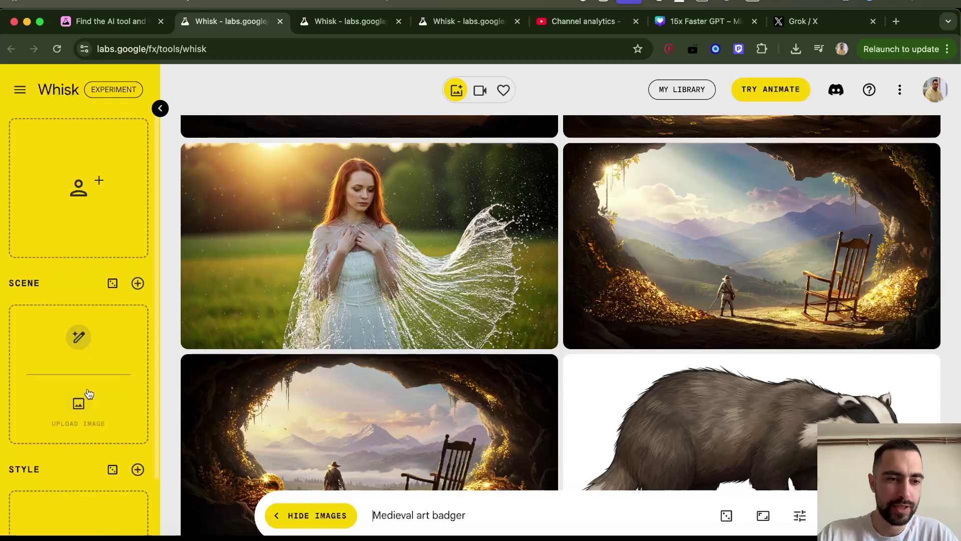
scroll(445, 253, down, 4)
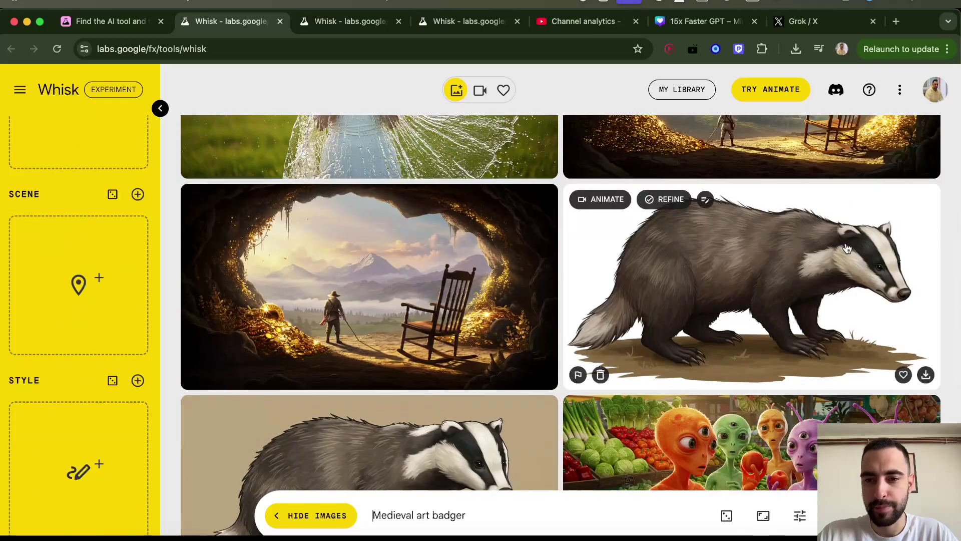
scroll(846, 249, down, 4)
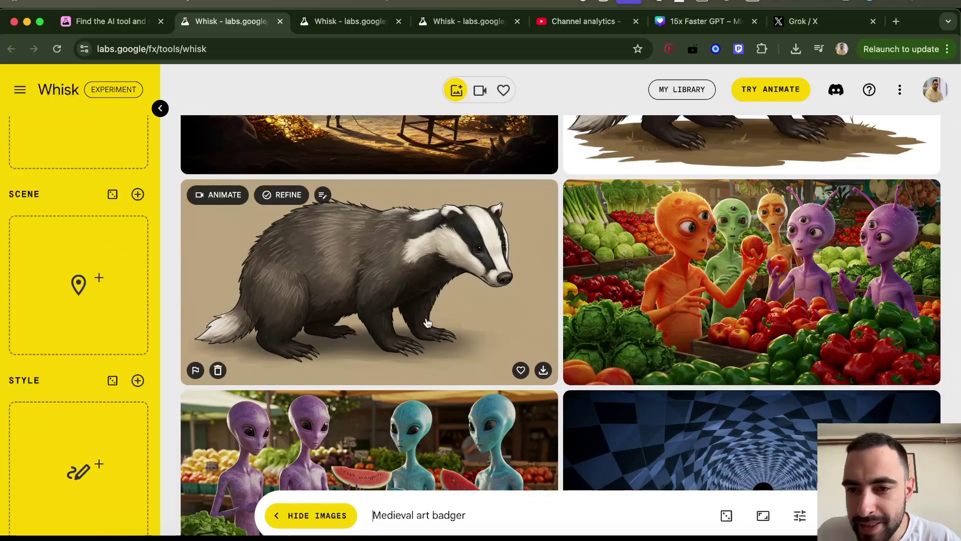
scroll(686, 253, down, 4)
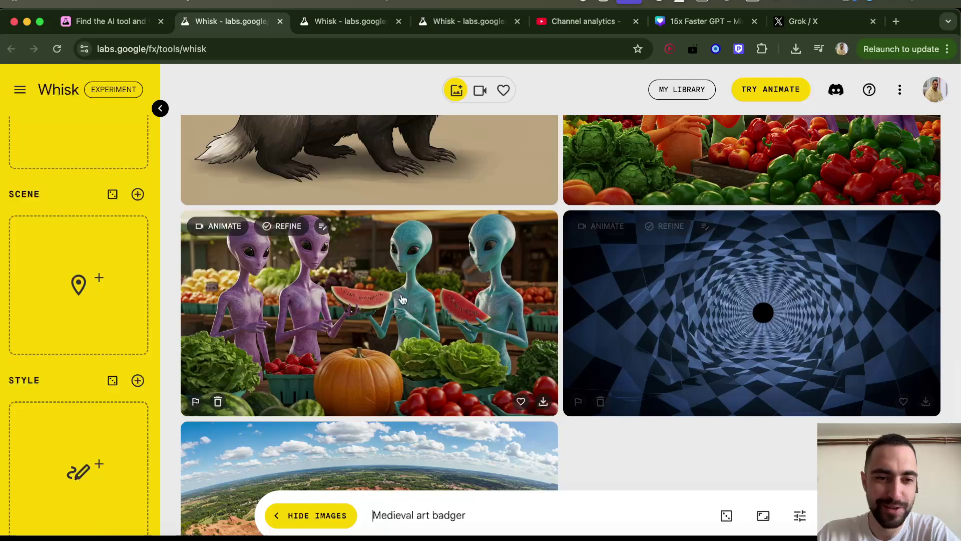
scroll(402, 299, up, 4)
scroll(64, 307, up, 3)
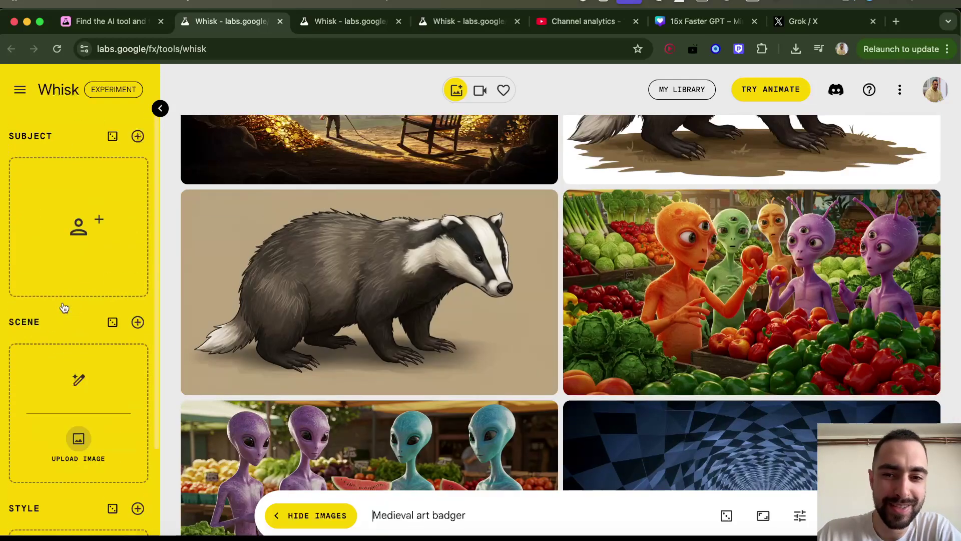
scroll(67, 318, down, 3)
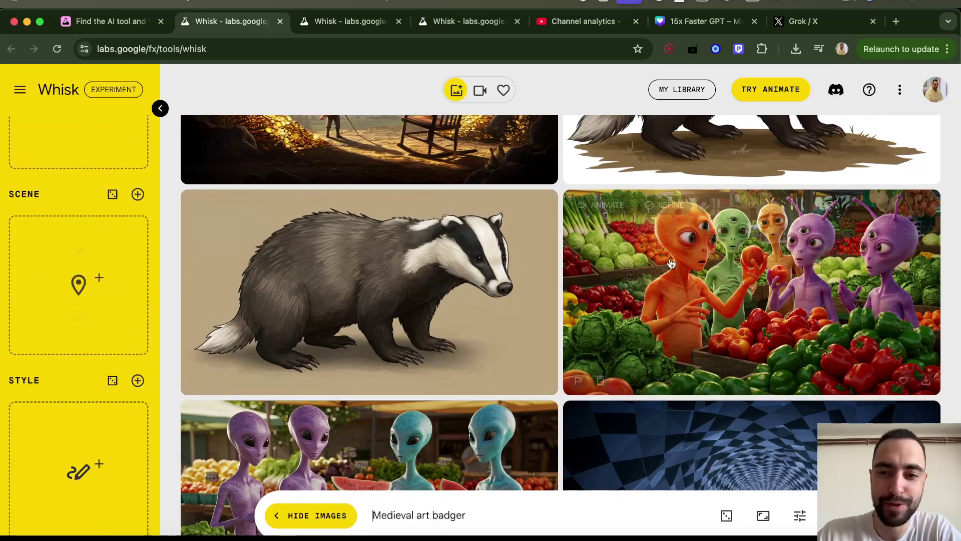
Step: Place the orange alien market image as the Scene reference
drag(34, 274, 36, 274)
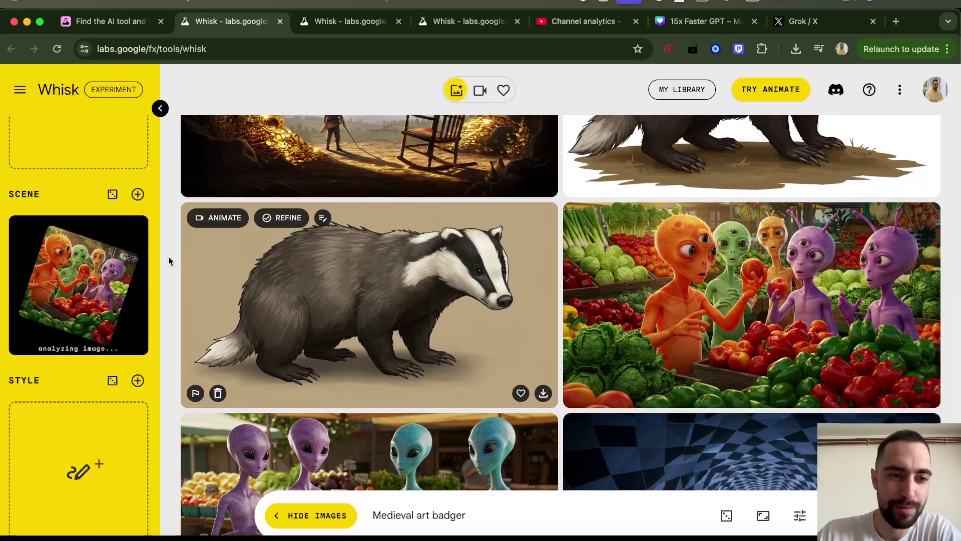
drag(308, 280, 80, 173)
scroll(392, 341, down, 7)
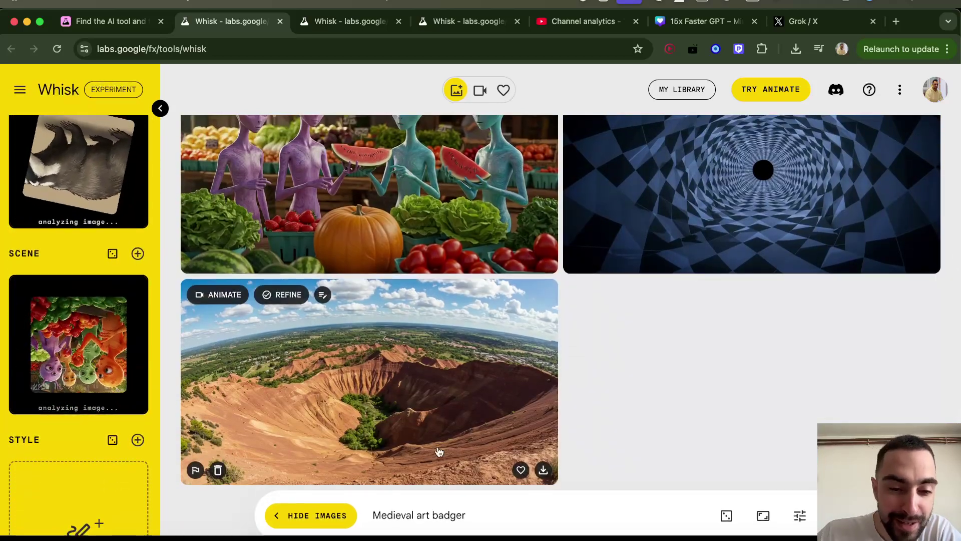
scroll(615, 383, up, 1)
scroll(650, 300, up, 2)
scroll(650, 279, down, 3)
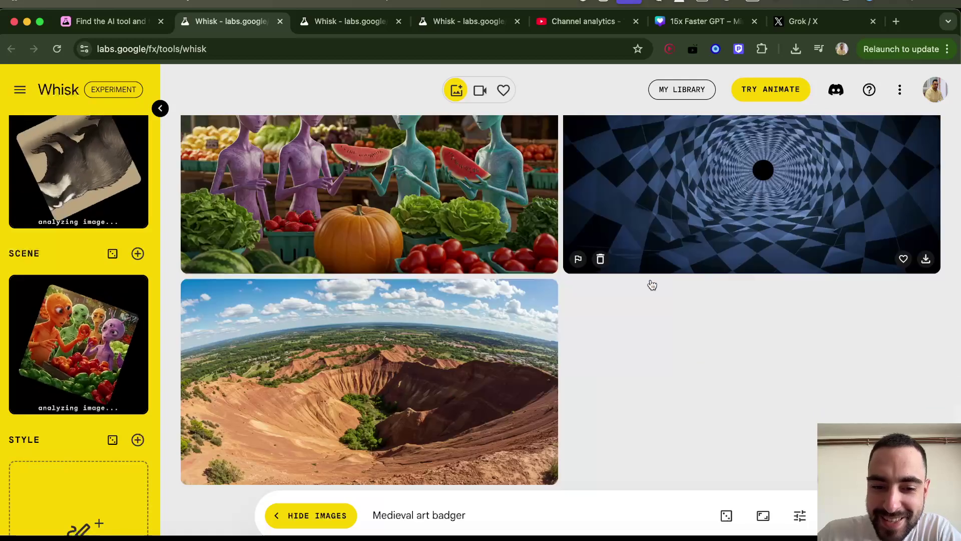
Step: Clear the 'Medieval art badger' prompt and generate from the subject and scene alone
drag(382, 369, 273, 410)
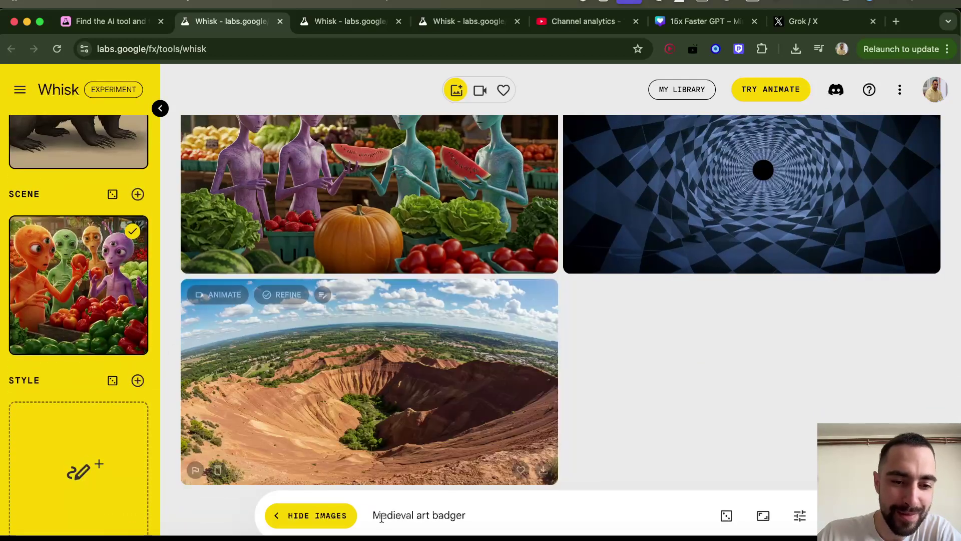
key(BackSpace)
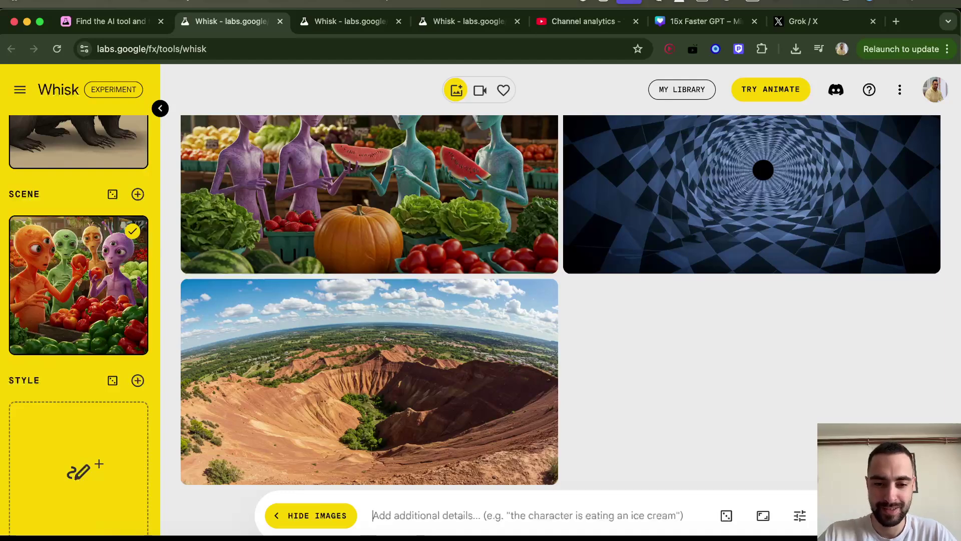
key(Return)
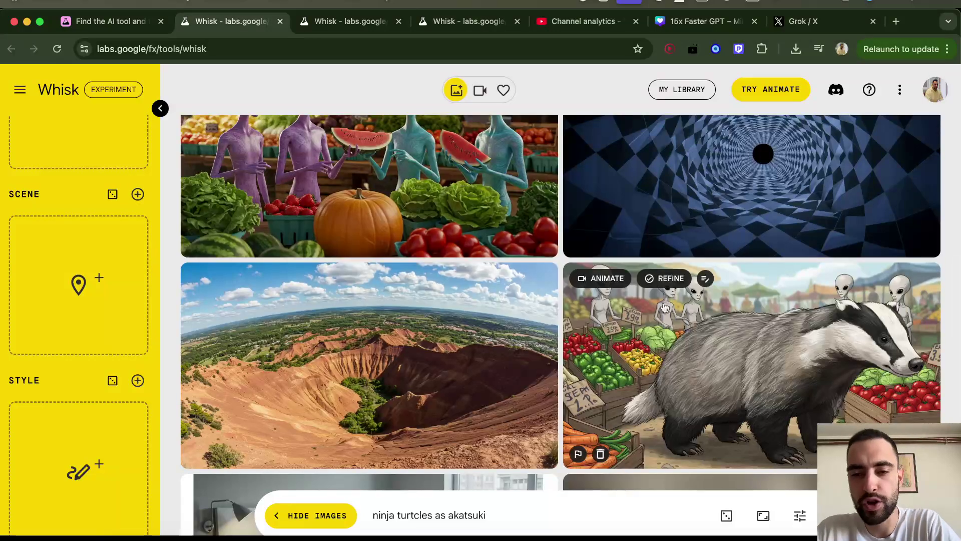
Step: Scroll down the gallery and open the armored 'ninja turtles as akatsuki' image for refining
scroll(665, 307, down, 2)
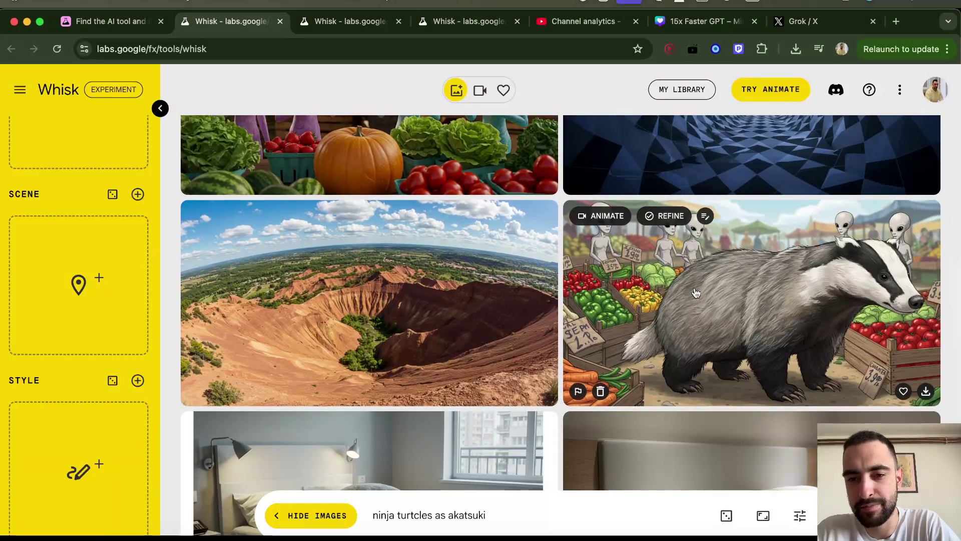
scroll(701, 301, down, 6)
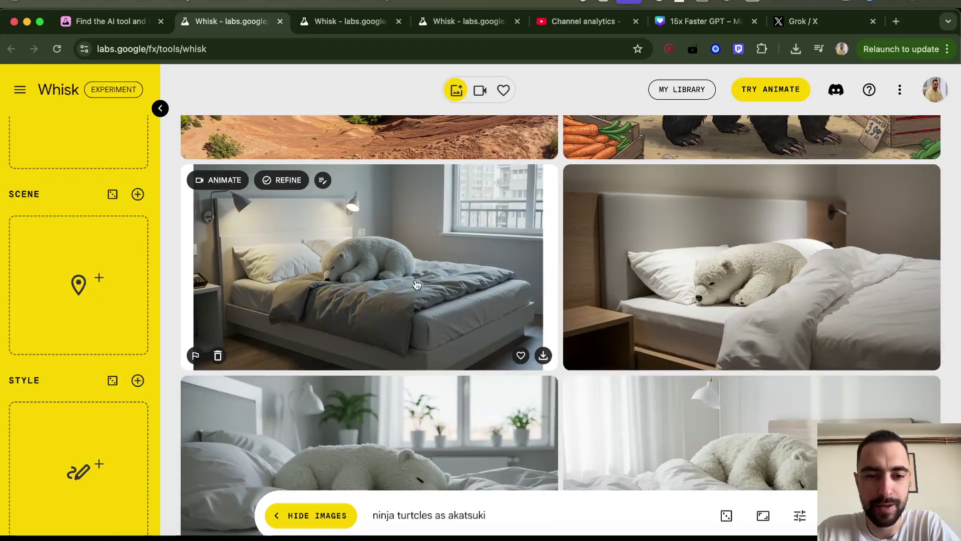
scroll(416, 283, down, 2)
scroll(416, 283, down, 6)
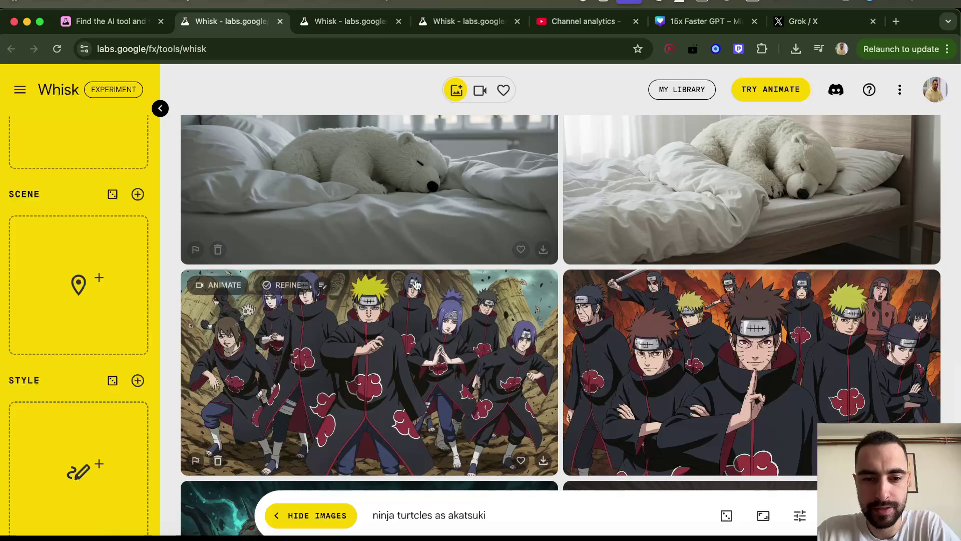
scroll(416, 283, down, 3)
scroll(389, 282, down, 3)
scroll(380, 300, down, 1)
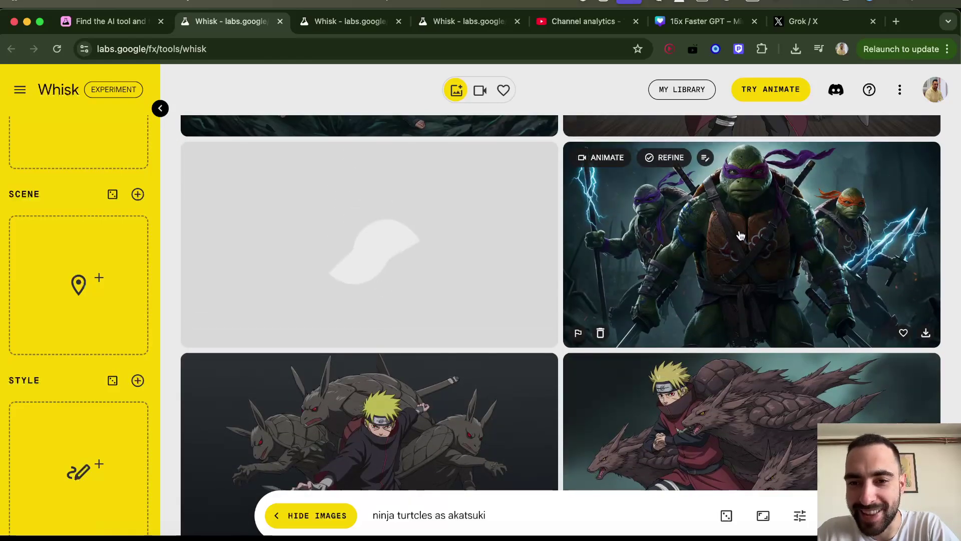
click(664, 157)
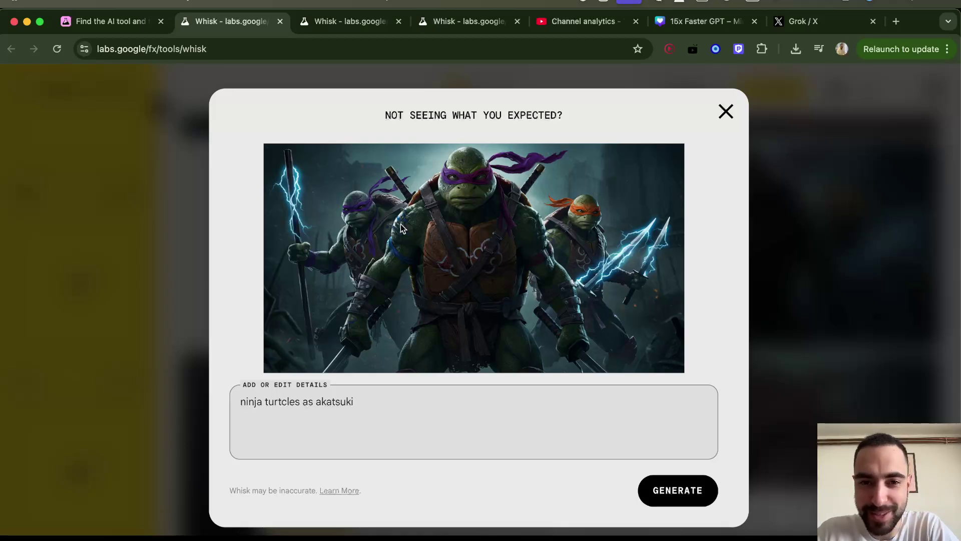
Step: Check the turtle image's copy options and the better-turtles image's refine view
right_click(447, 238)
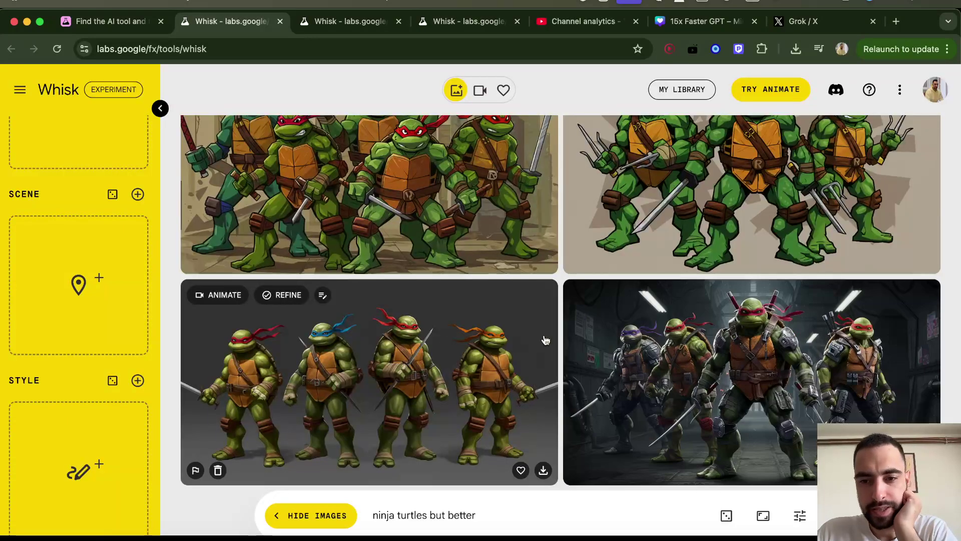
click(640, 368)
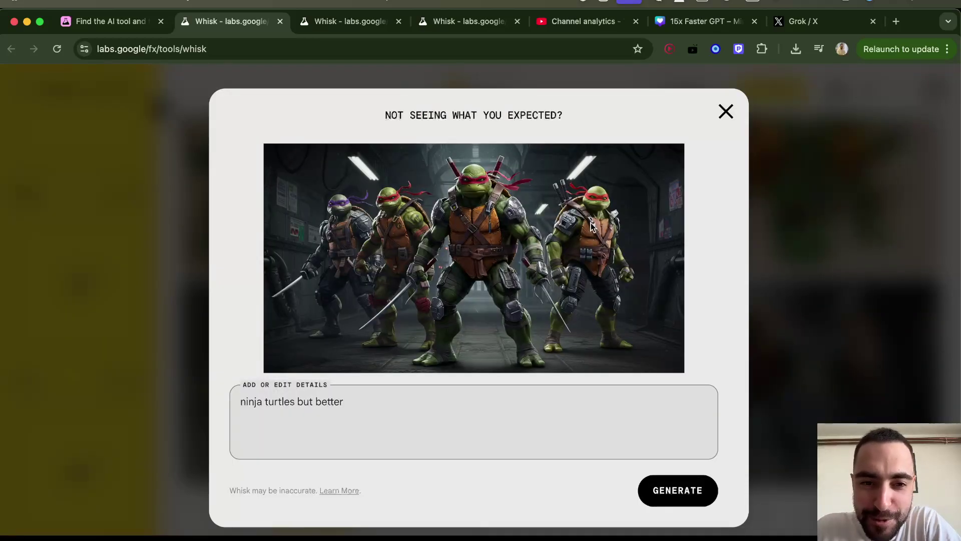
key(Escape)
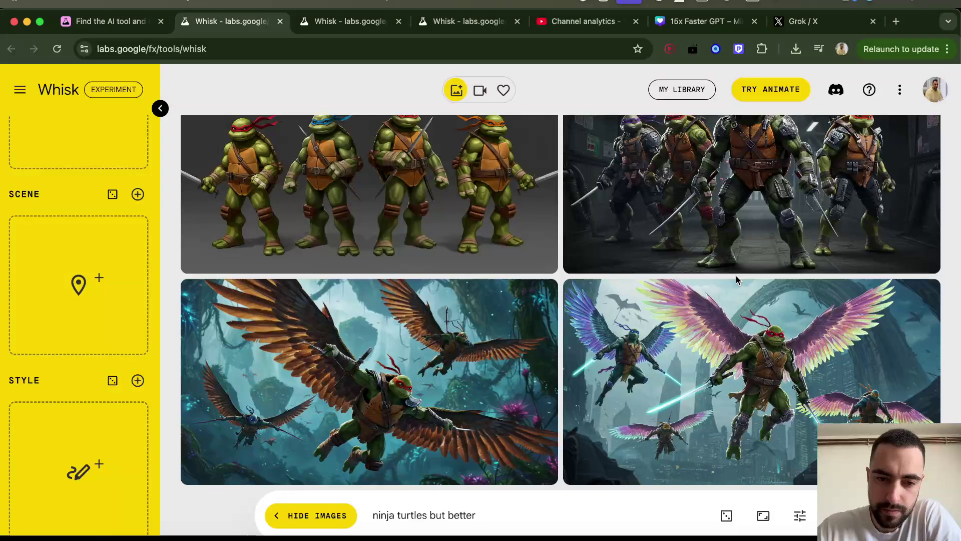
Step: Regenerate the winged-turtle image with 'flying eagle wings, avatar, dragons' added
mouse_move(408, 370)
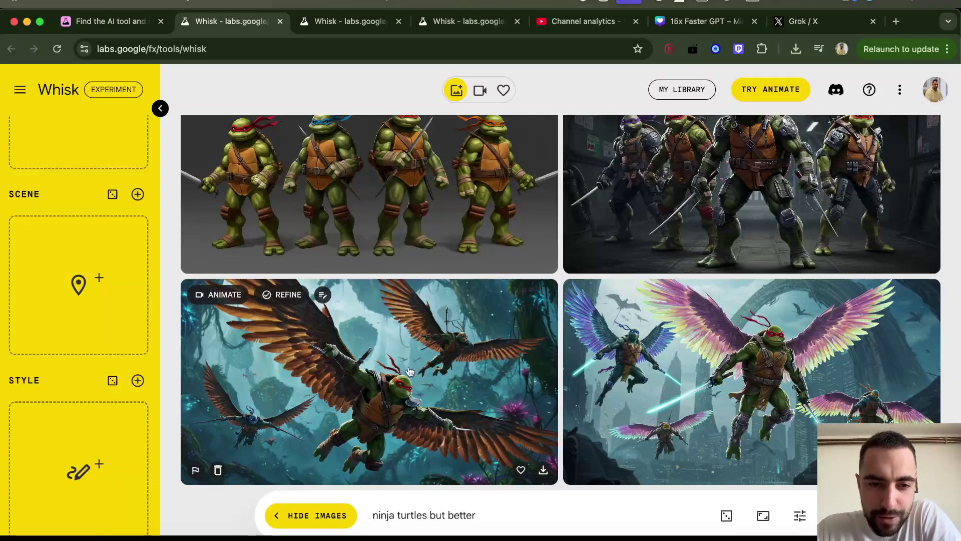
click(477, 368)
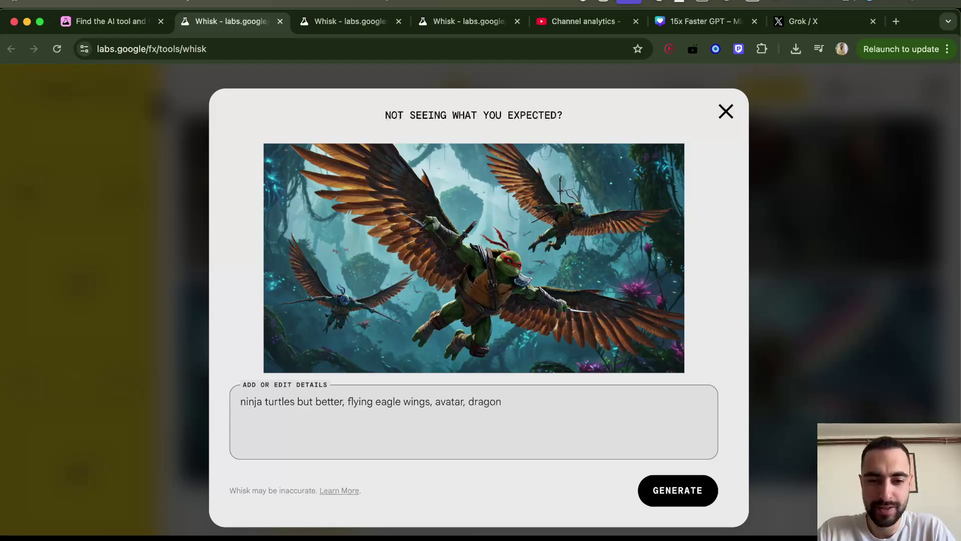
click(651, 494)
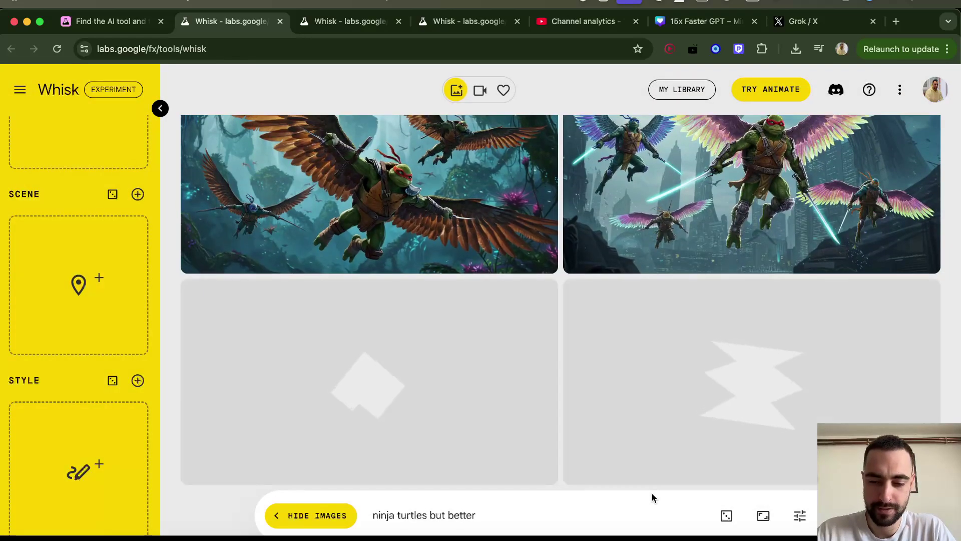
Step: Review the new winged-turtle and turtles-versus-dragon results
click(377, 359)
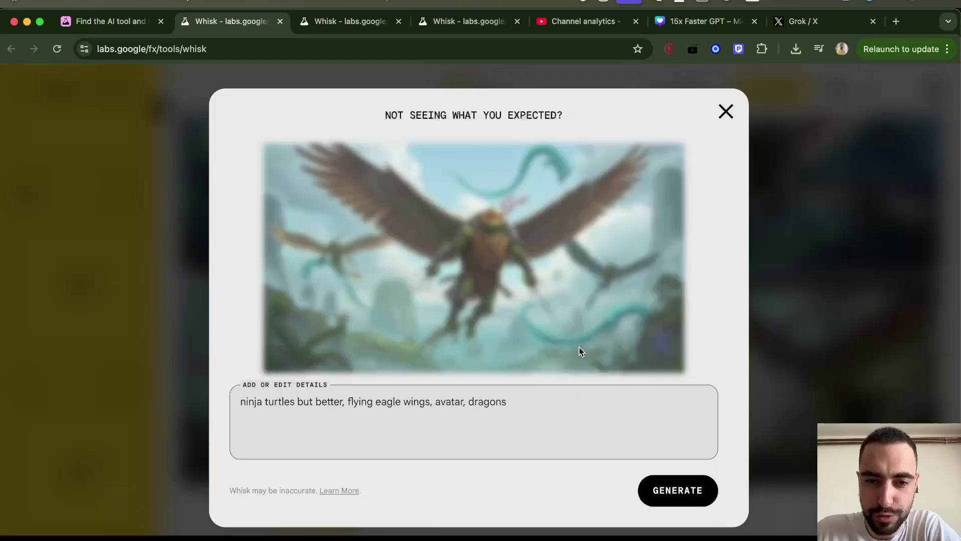
click(777, 331)
click(765, 364)
click(766, 369)
Step: Replace the swimming prompt with 我喜欢喝茶 ('I like drinking tea') via pinyin input
scroll(765, 369, down, 1)
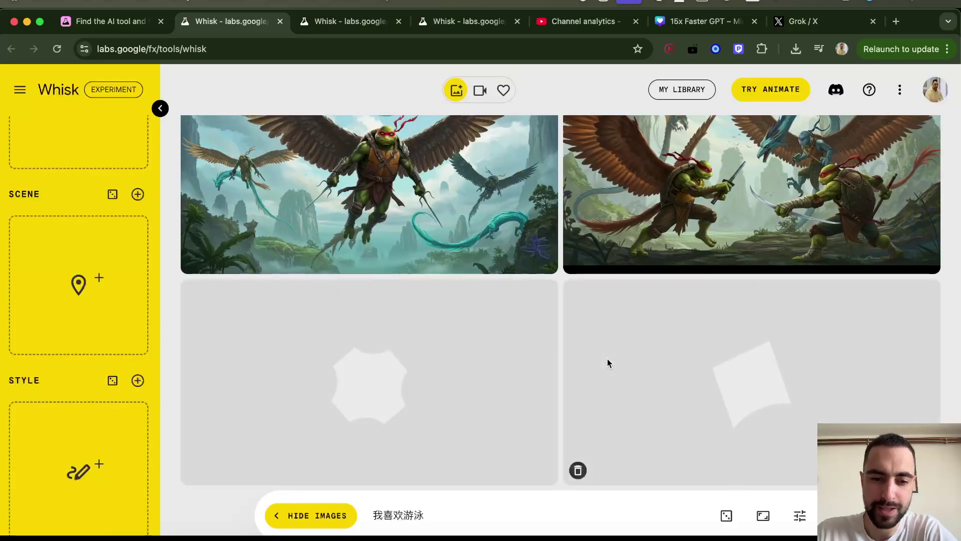
triple_click(408, 514)
text(wo)
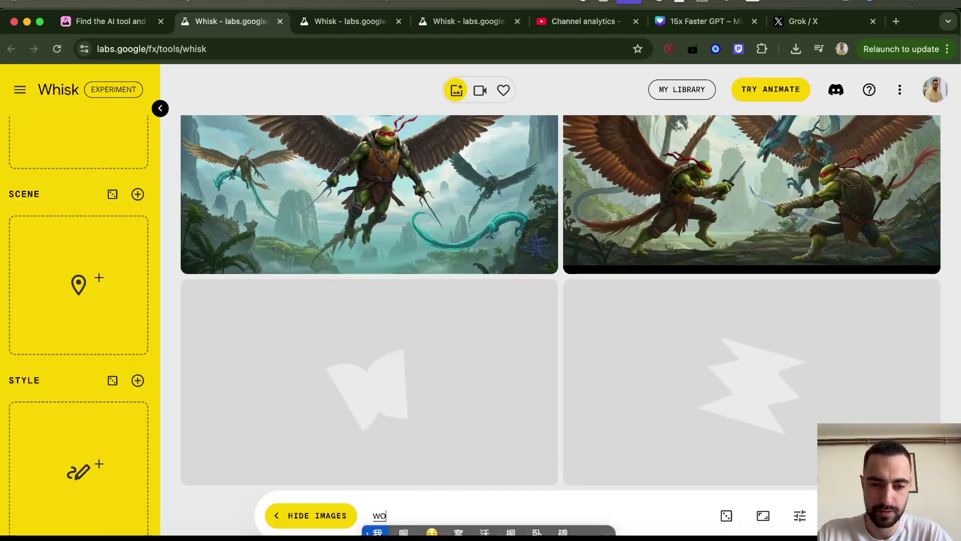
text(xihuan)
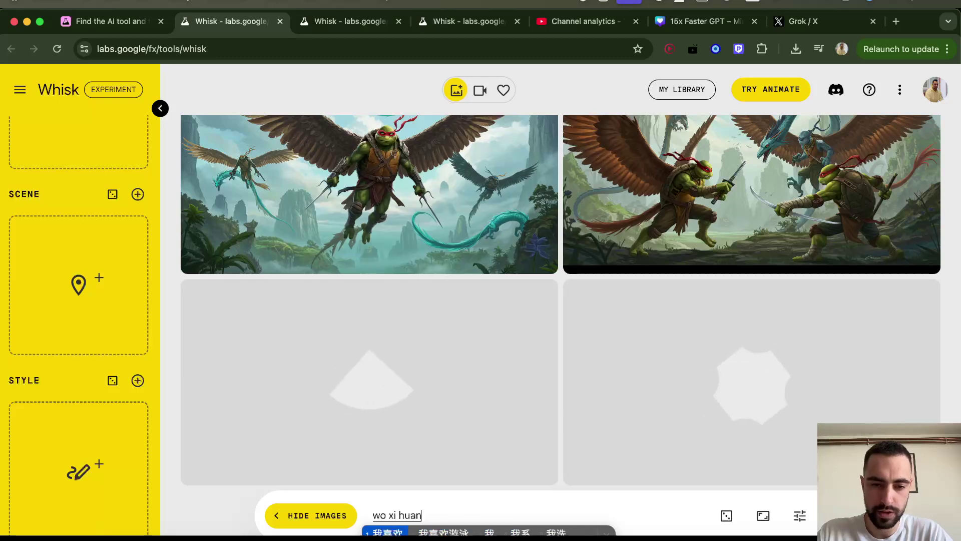
text(hecha)
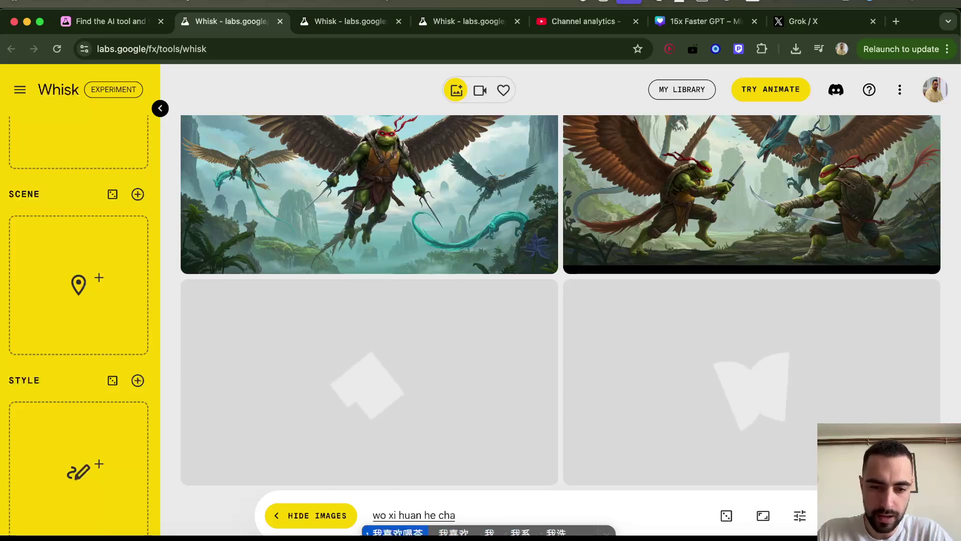
key(space)
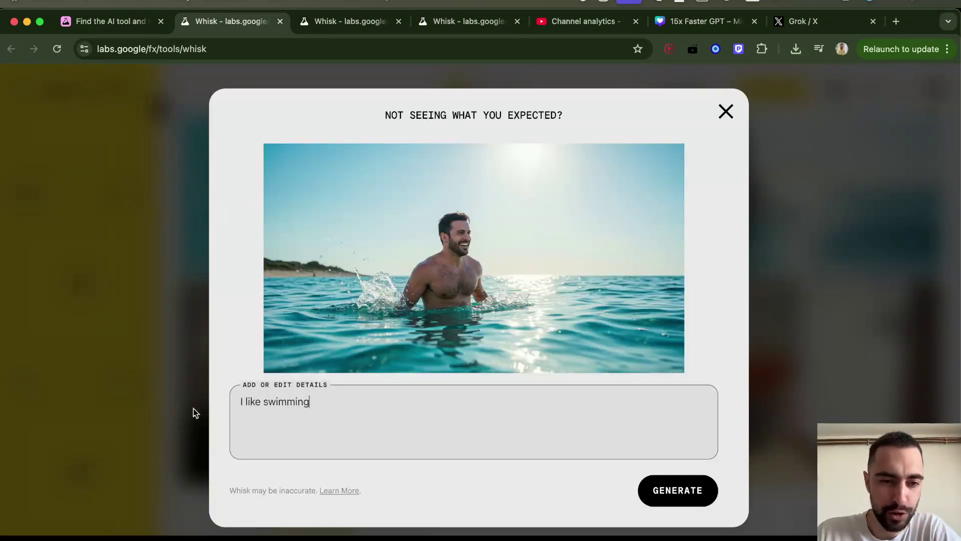
Step: Review the swimming and teacup results, then type random letters for a new prompt
click(175, 412)
scroll(726, 343, up, 1)
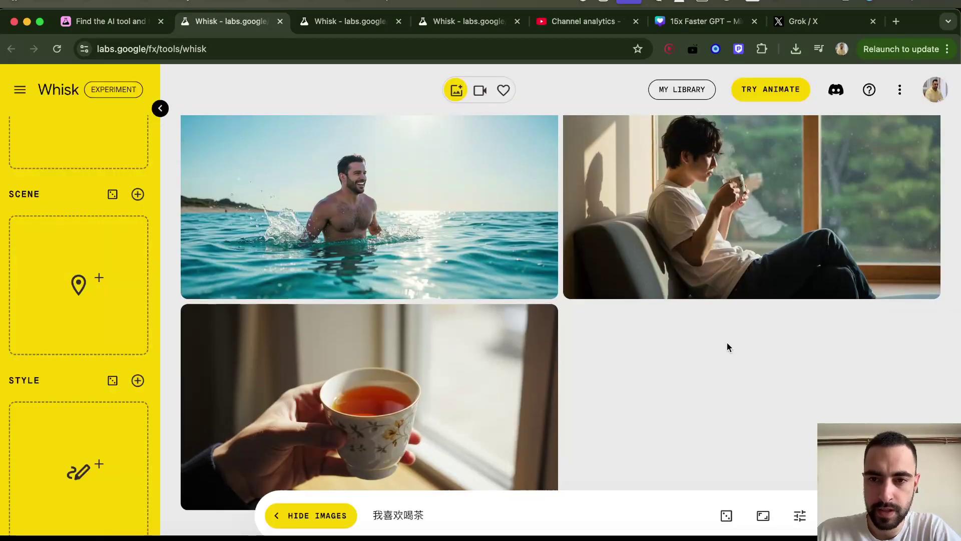
scroll(720, 246, down, 2)
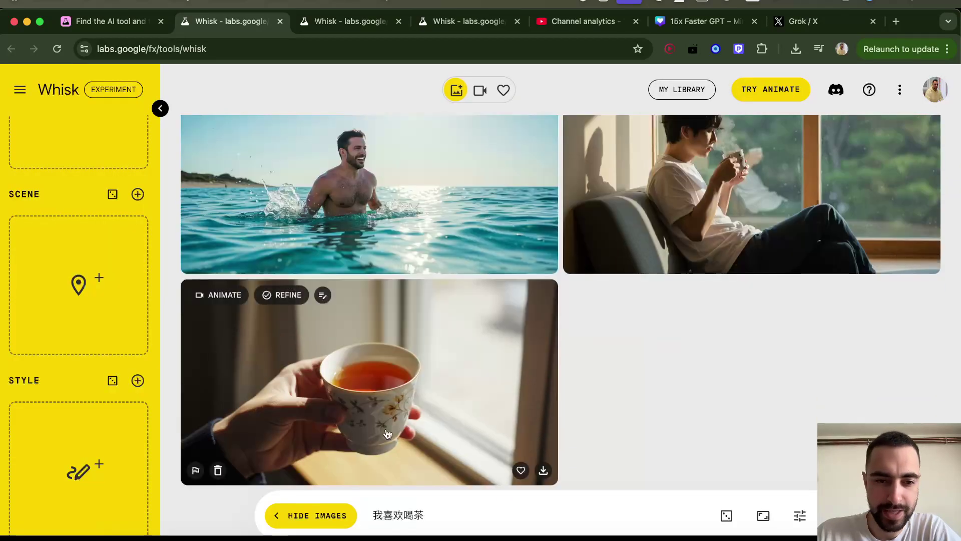
click(320, 294)
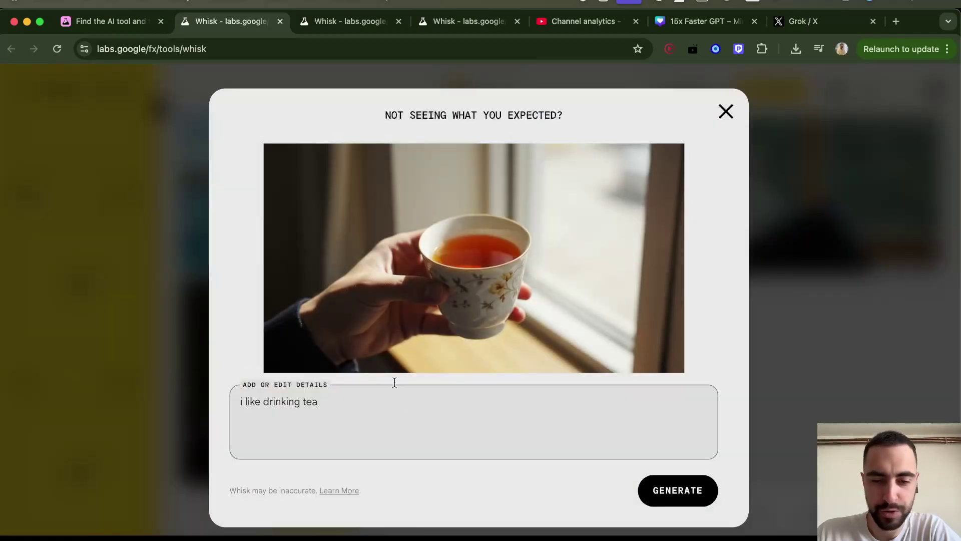
key(Escape)
text(fhsjdfghsreg34jnl3j45j345l3)
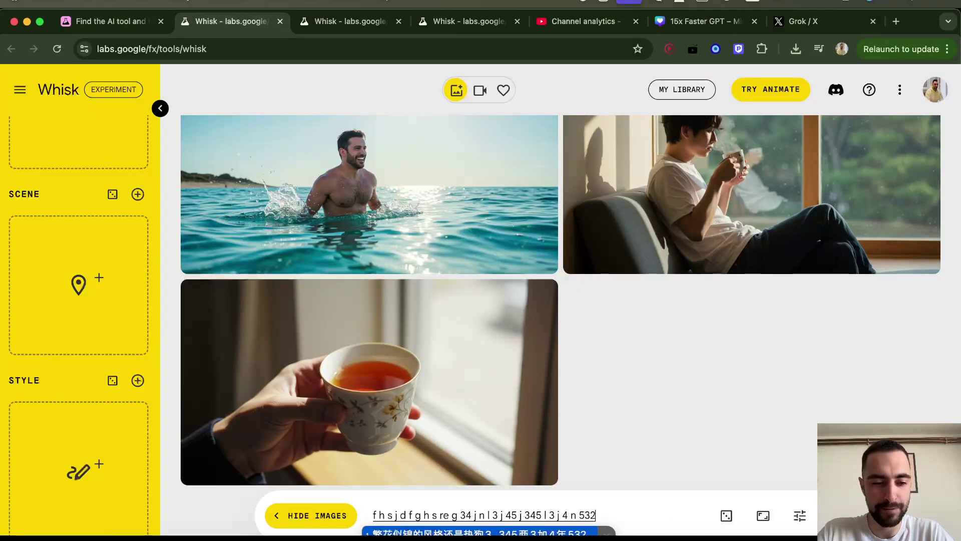
text(j4n532)
Step: Generate from two random Chinese-character prompts, yielding hot-dog flower fields and a lantern scene
key(space)
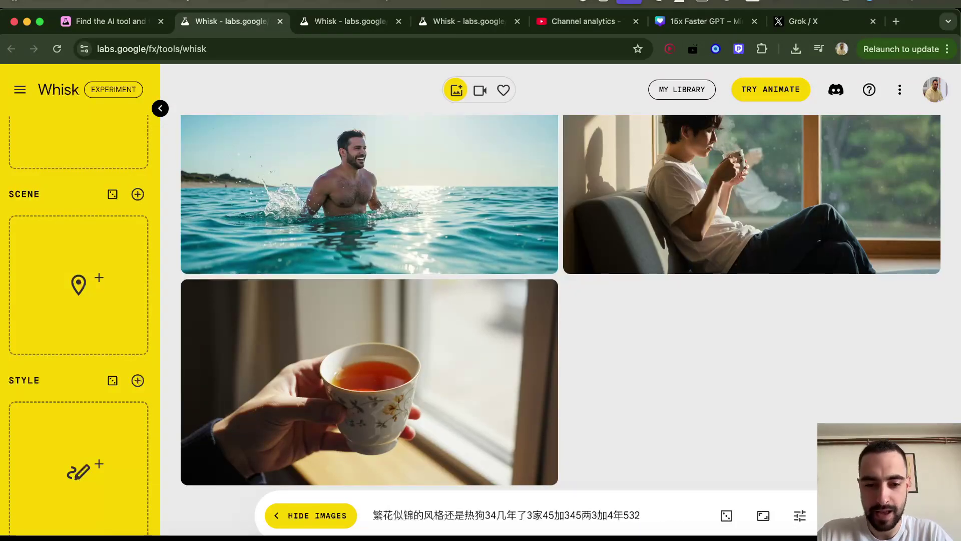
key(Return)
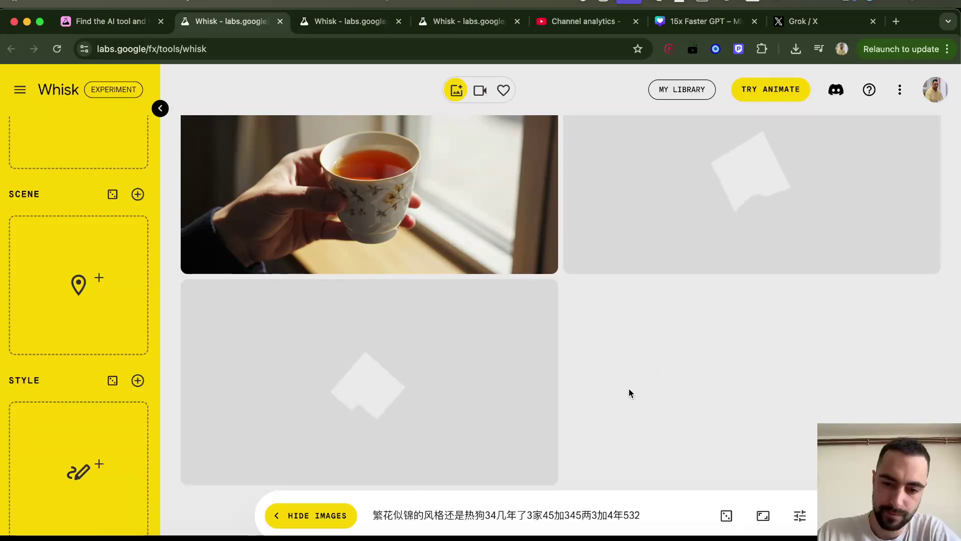
triple_click(528, 508)
key(BackSpace)
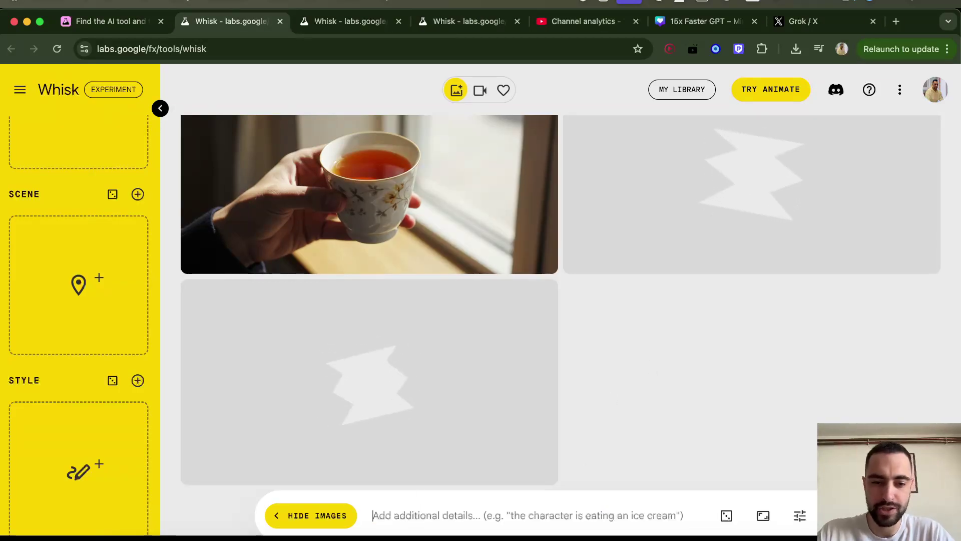
text(sdfjkgnsdfkjgnsdkfgnksdfg3)
key(space)
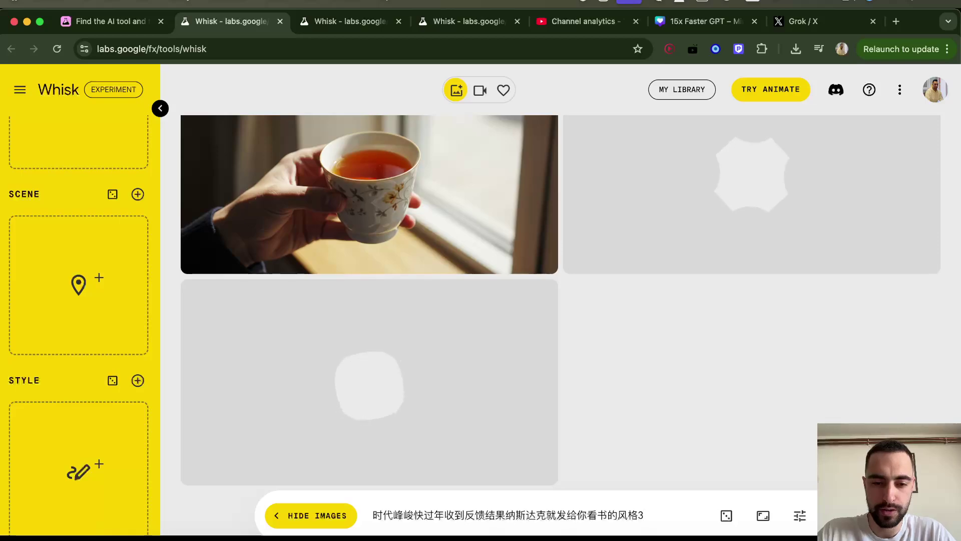
key(Return)
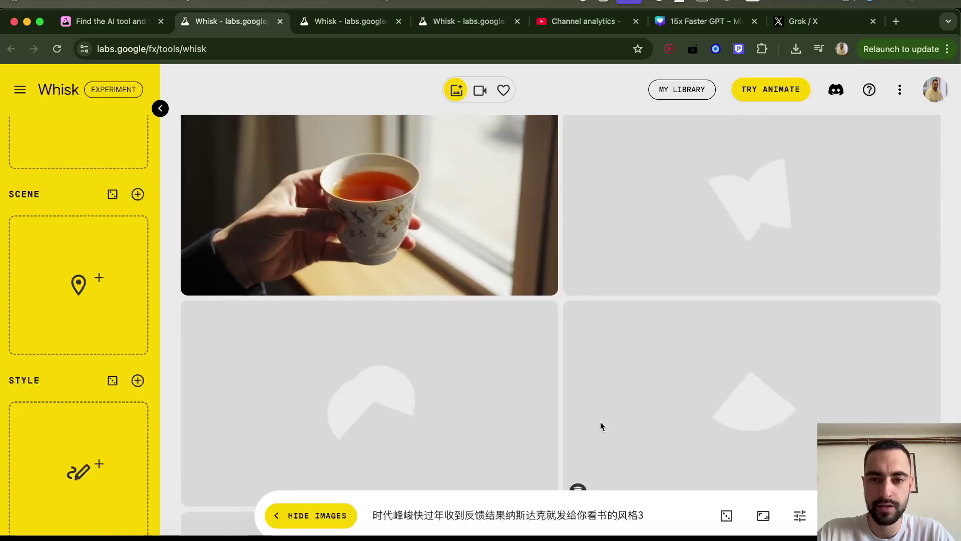
Step: Clear the prompt field and browse the new results
key(super+a)
key(BackSpace)
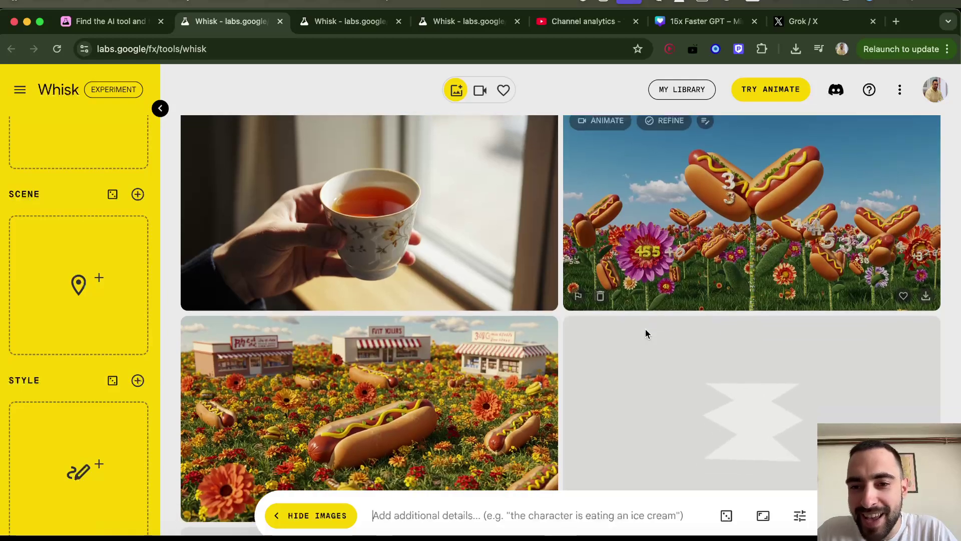
scroll(644, 329, down, 3)
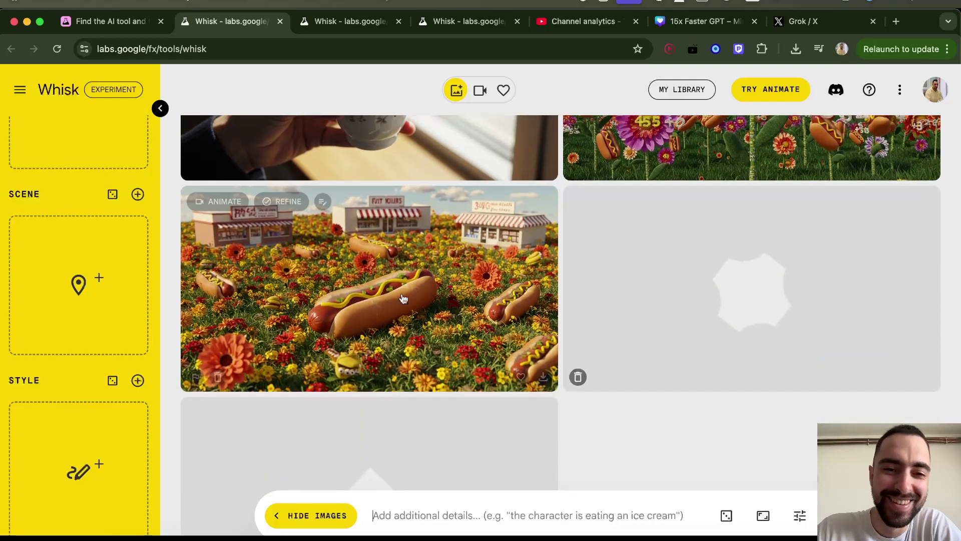
scroll(398, 258, up, 3)
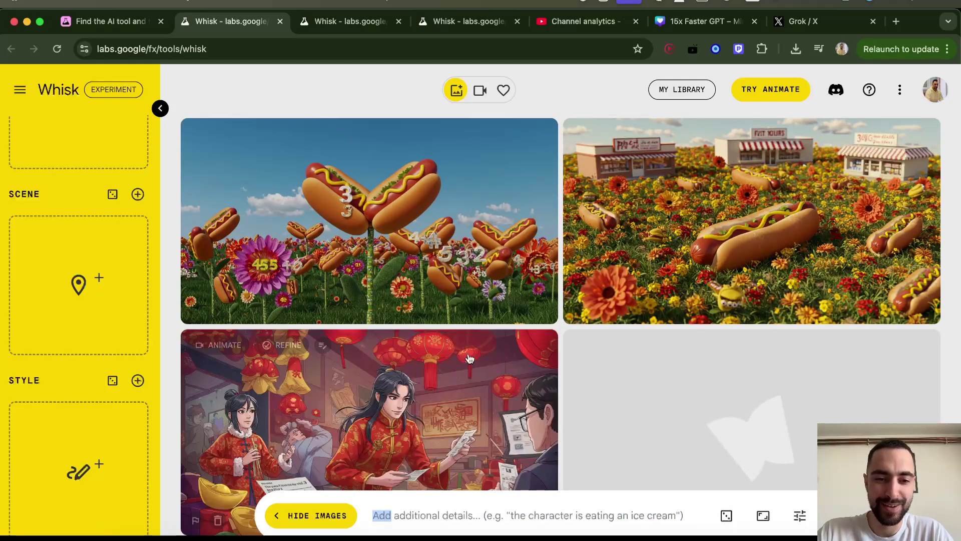
Step: Generate a batch from random pinyin committed as Chinese characters
scroll(460, 387, down, 1)
click(450, 515)
text(askdjfakjsdfakjs)
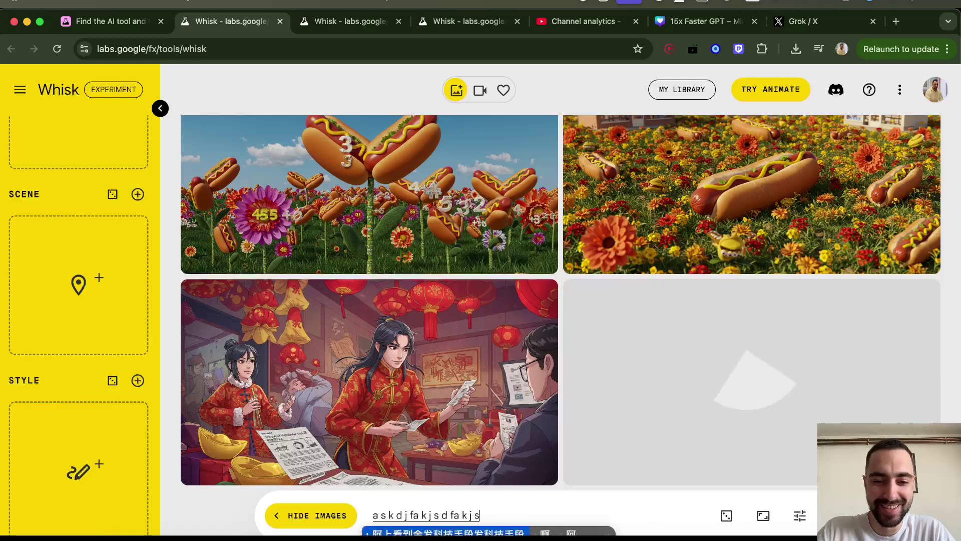
text(dfkadsf)
key(space)
key(Return)
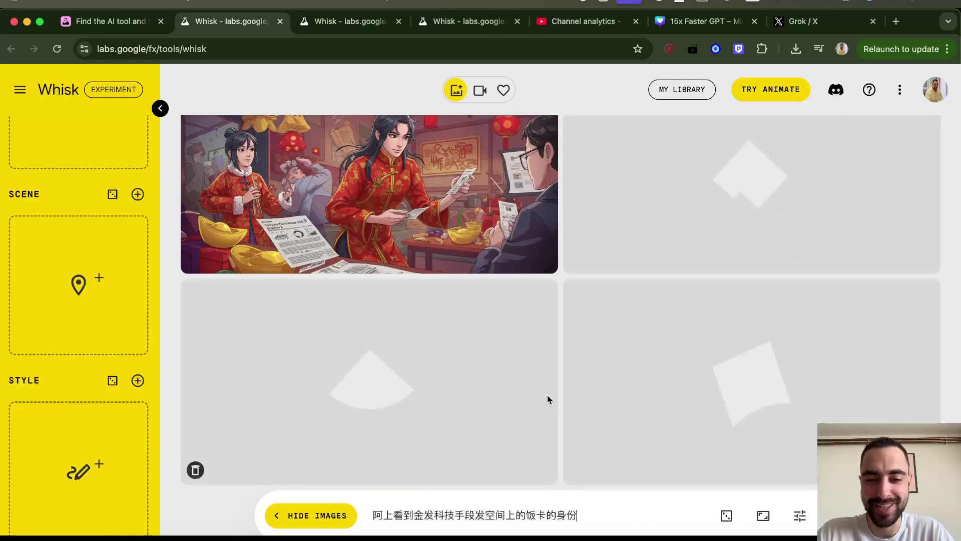
Step: Generate a second batch from another random Chinese prompt and browse the results
key(super+a)
text(dfkgjsdfgsdiofgosdfg)
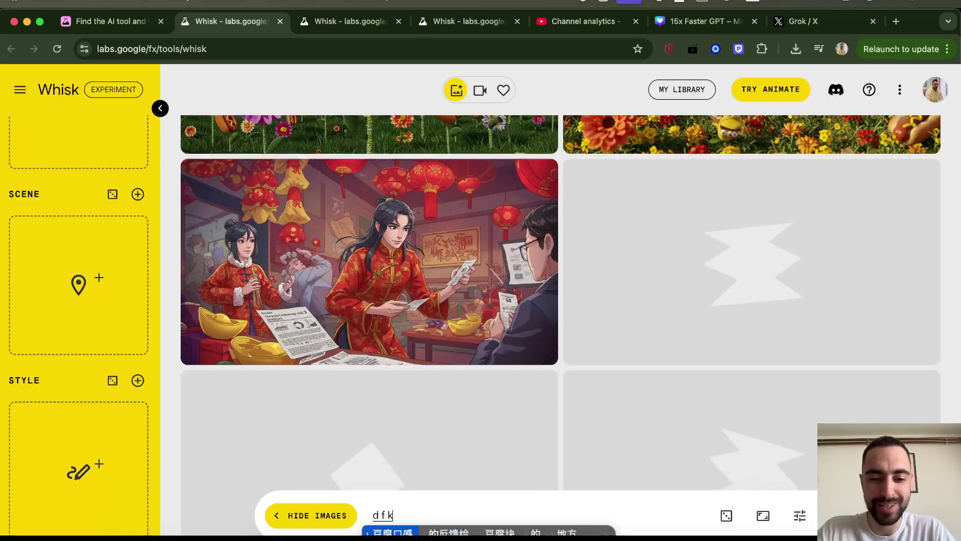
key(space)
key(Return)
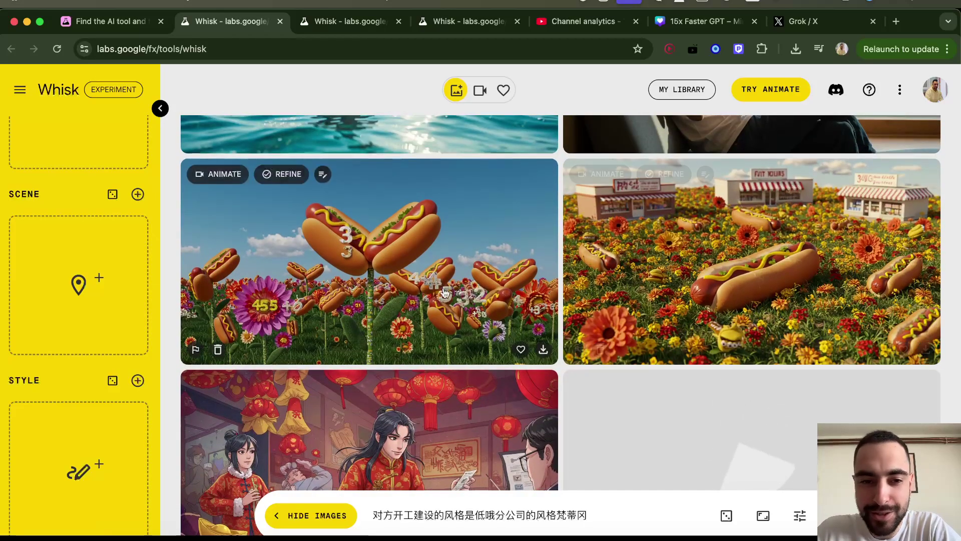
scroll(444, 292, down, 5)
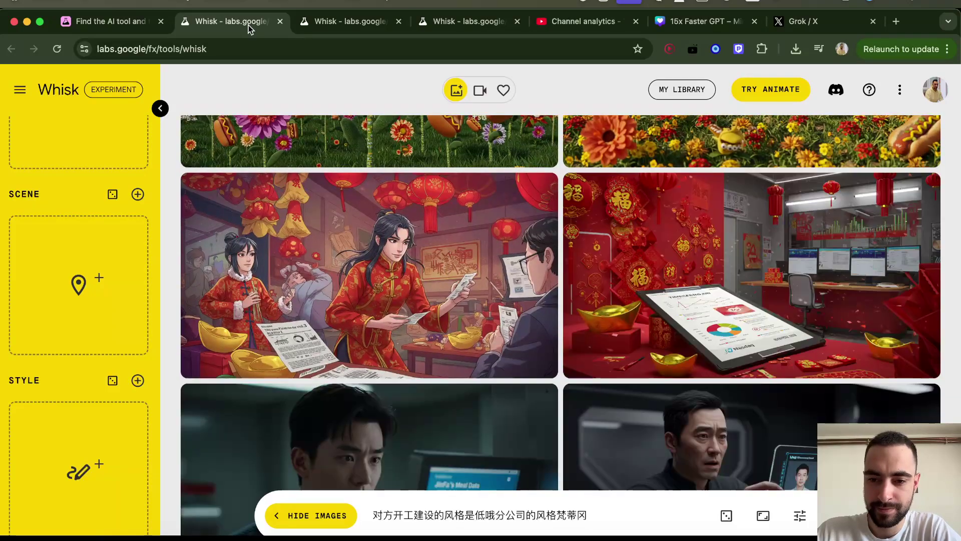
scroll(375, 185, down, 3)
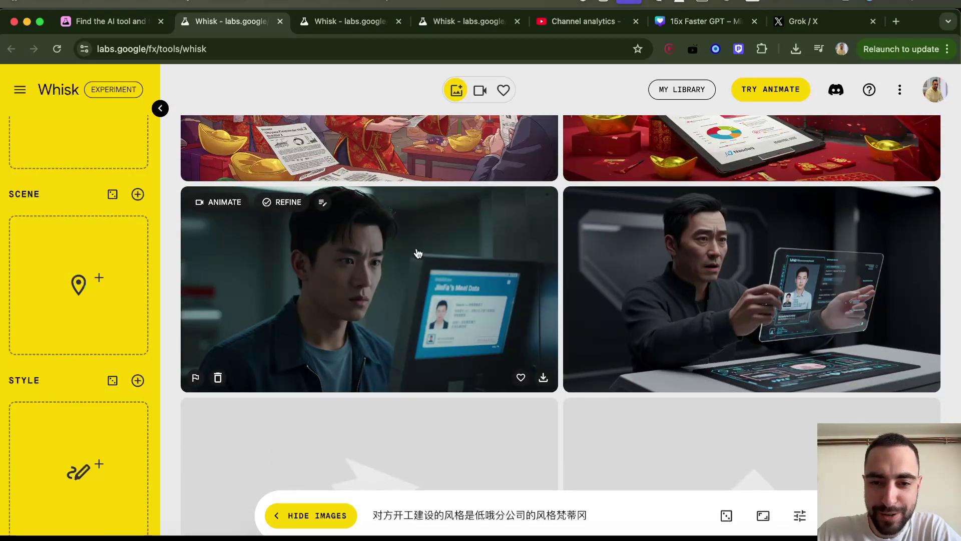
scroll(418, 253, up, 3)
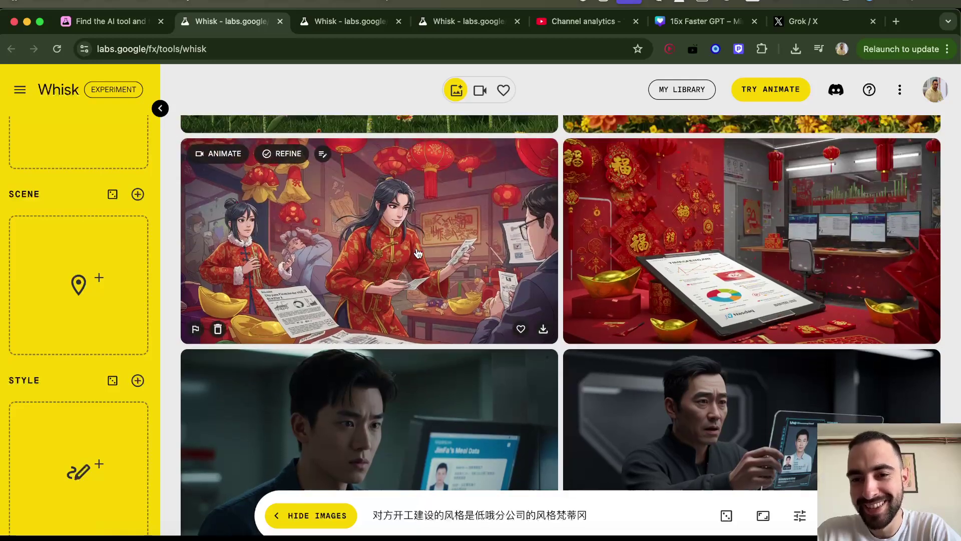
scroll(418, 253, down, 2)
scroll(417, 252, down, 4)
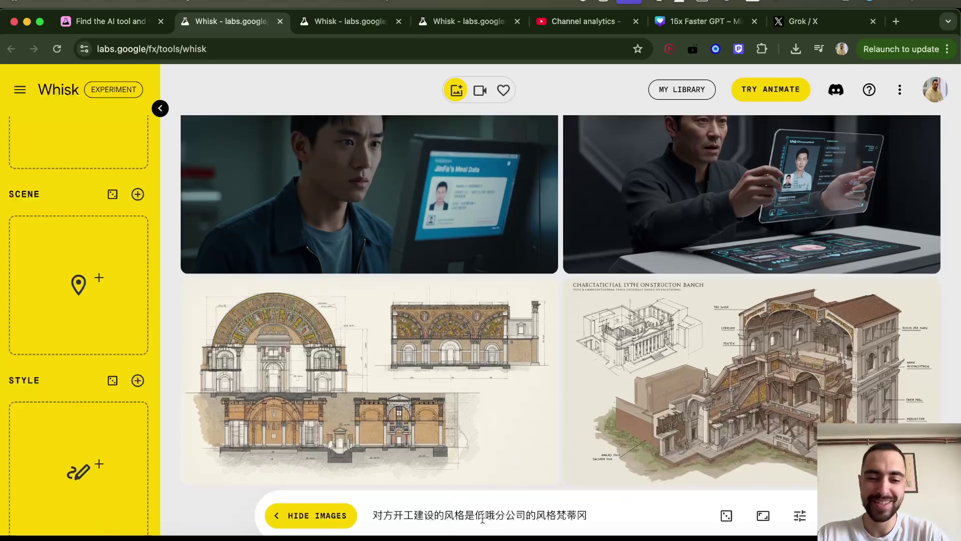
Step: Generate from the Chinese prompt '的手机放那肯定就能发空间上的你饭卡士大夫撒'
triple_click(481, 518)
text(的手机放那肯定就能发空间上的你饭卡士大夫撒)
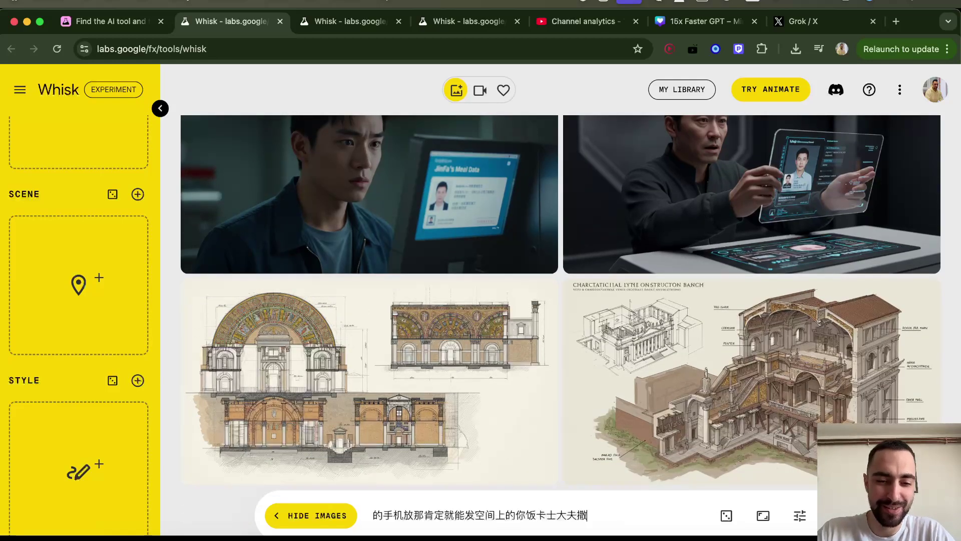
key(Return)
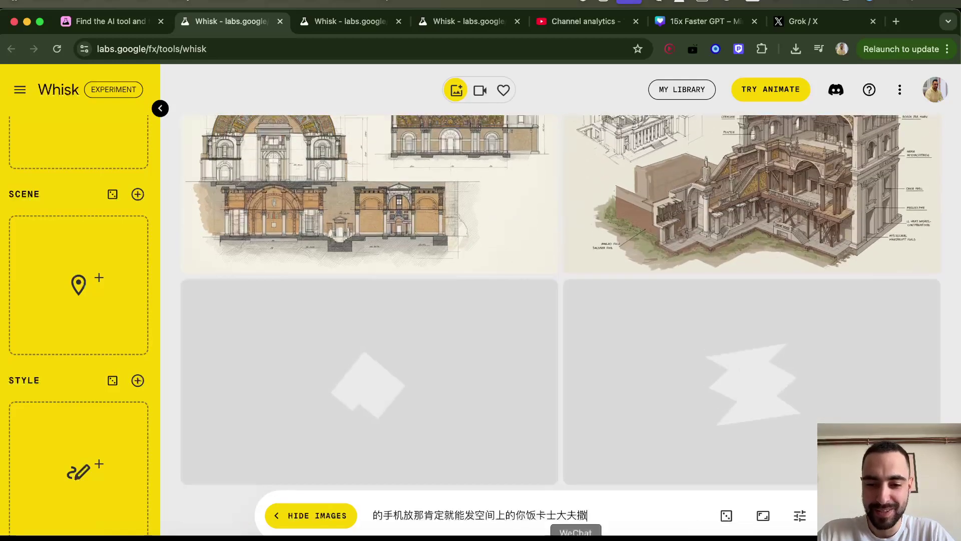
Step: Generate from '时代科技放那是肯定放那就是快递费', then enter '卡酒店健身房卡大家看法就开始对南非'
key(super+a)
triple_click(569, 516)
text(时代科技放那是肯定放那就是快递费)
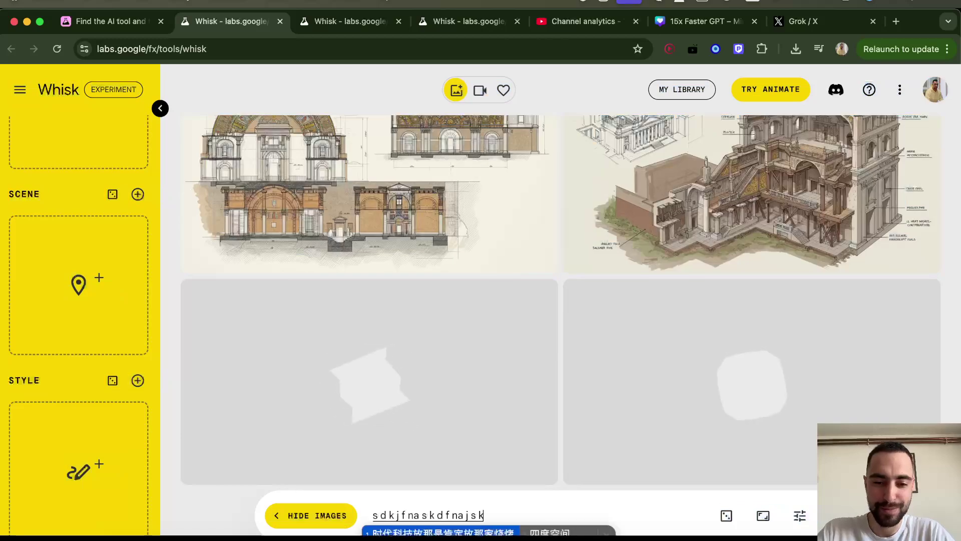
key(Return)
key(super+a)
text(卡酒店健身房卡大家看法就开始对南非)
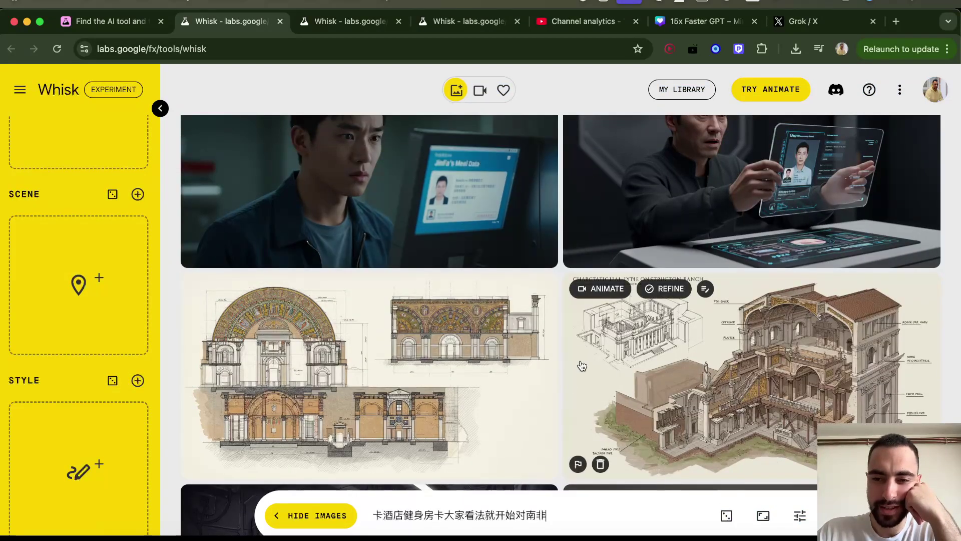
Step: View the astronaut image's prompt details and close them without regenerating
scroll(567, 386, down, 5)
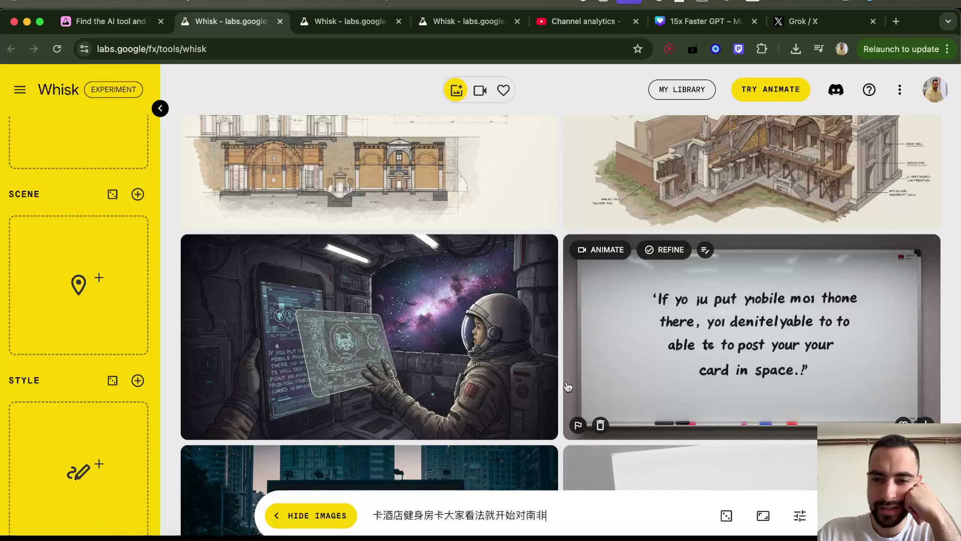
scroll(567, 386, down, 1)
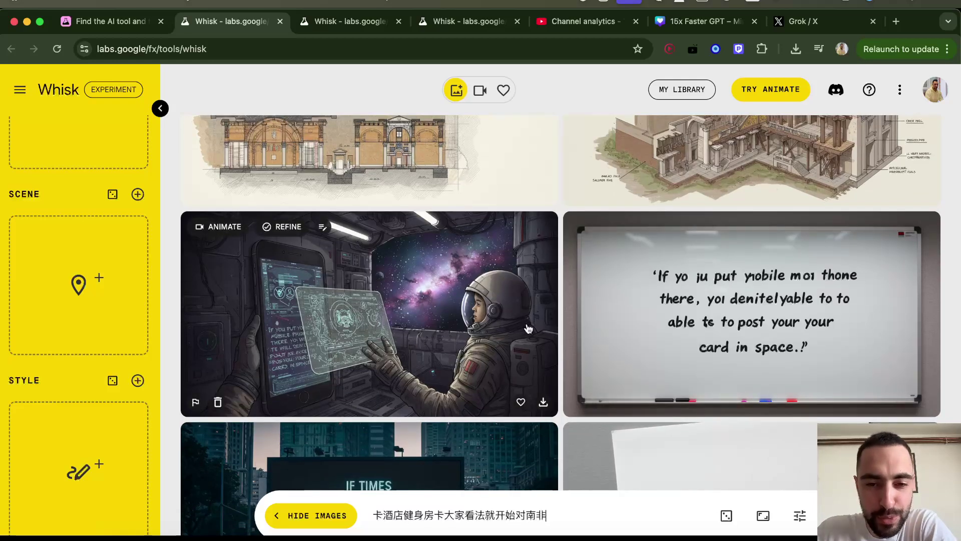
click(463, 326)
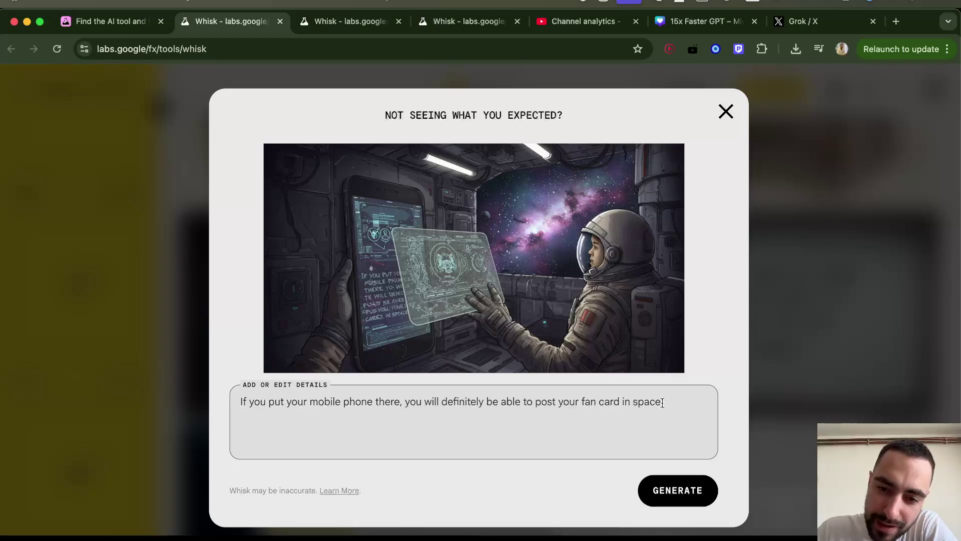
click(725, 112)
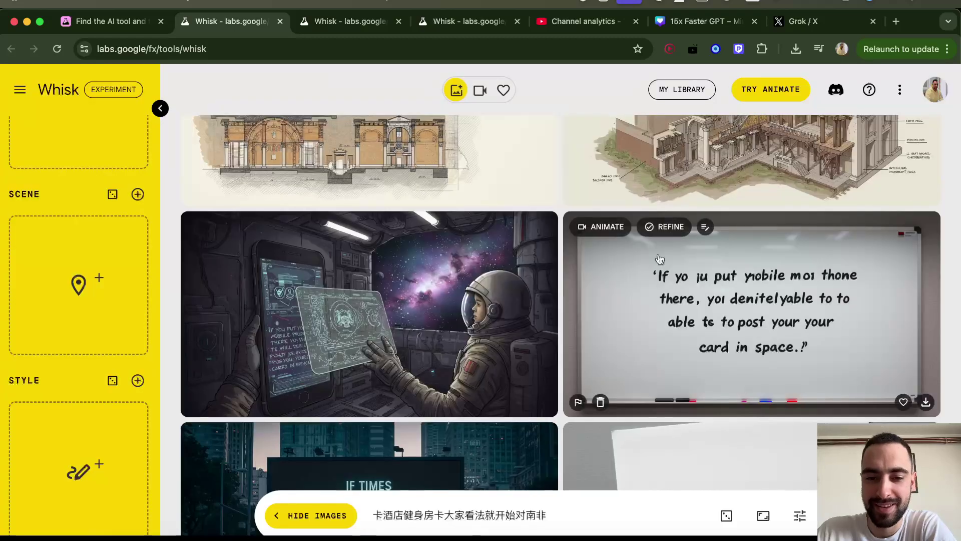
scroll(660, 259, down, 5)
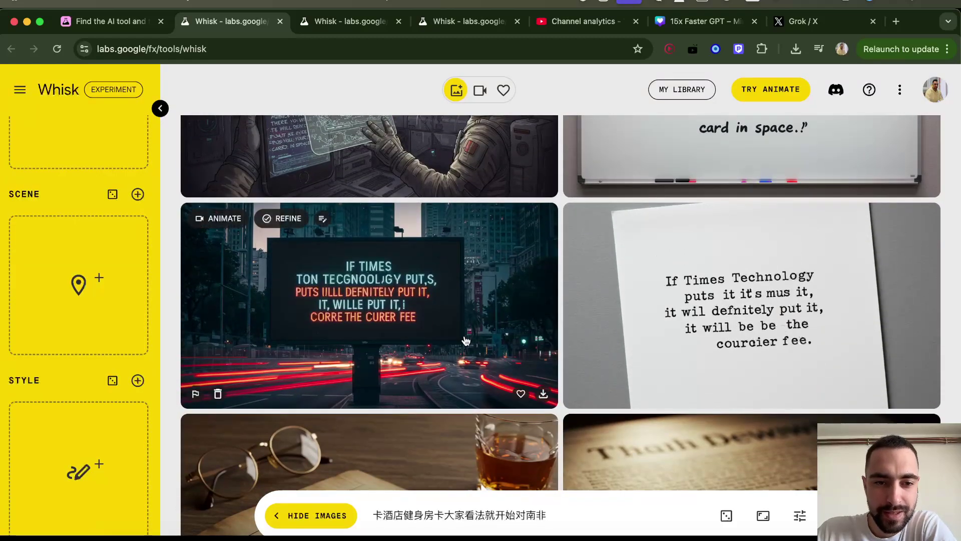
scroll(465, 341, down, 3)
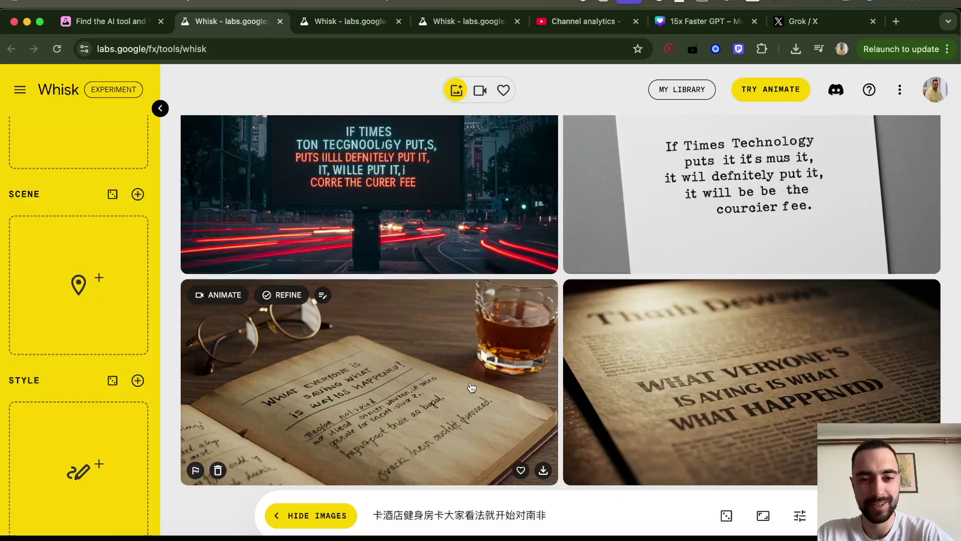
click(413, 396)
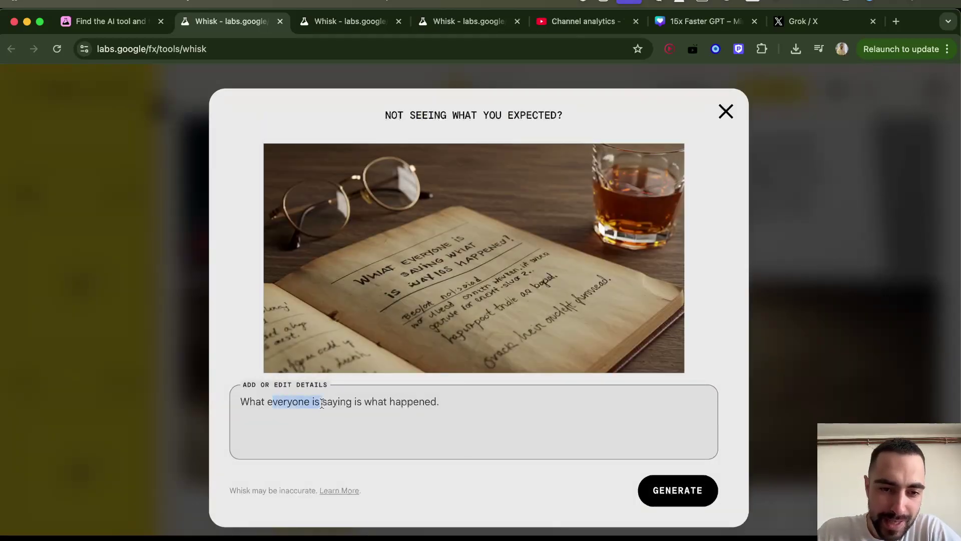
click(724, 113)
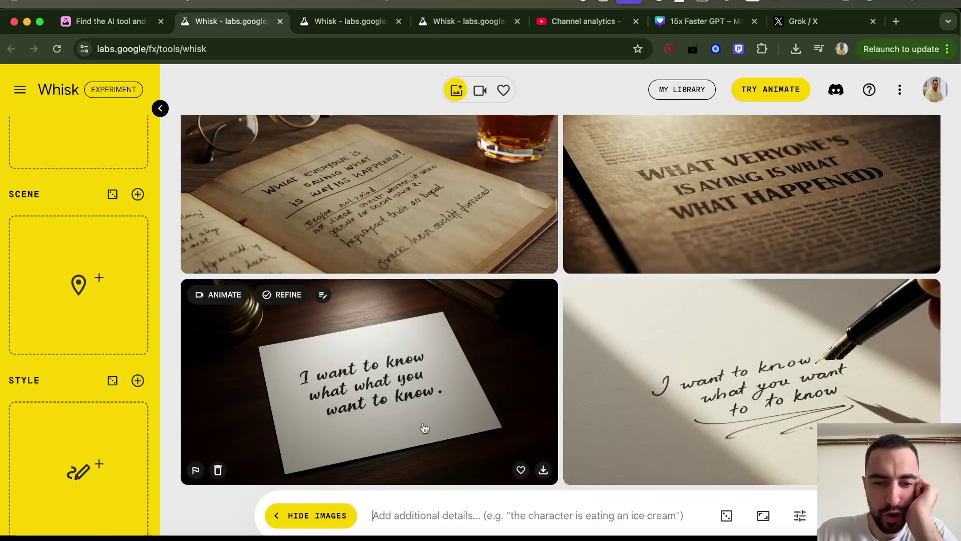
click(475, 331)
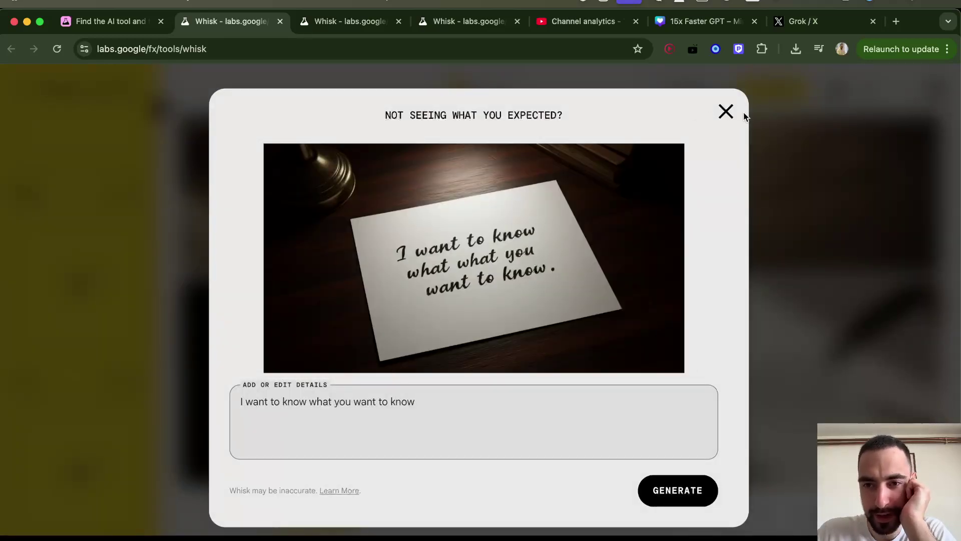
click(726, 112)
mouse_move(402, 373)
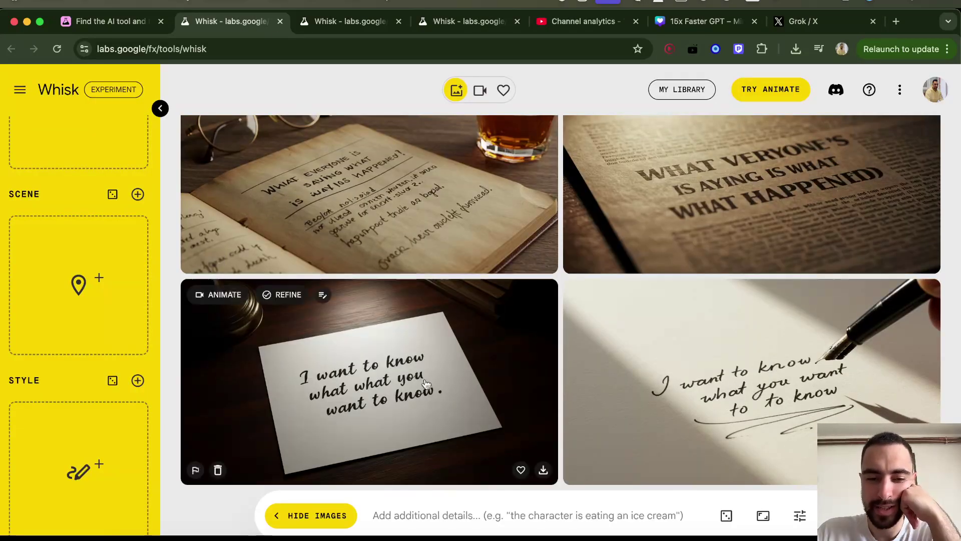
scroll(426, 384, up, 3)
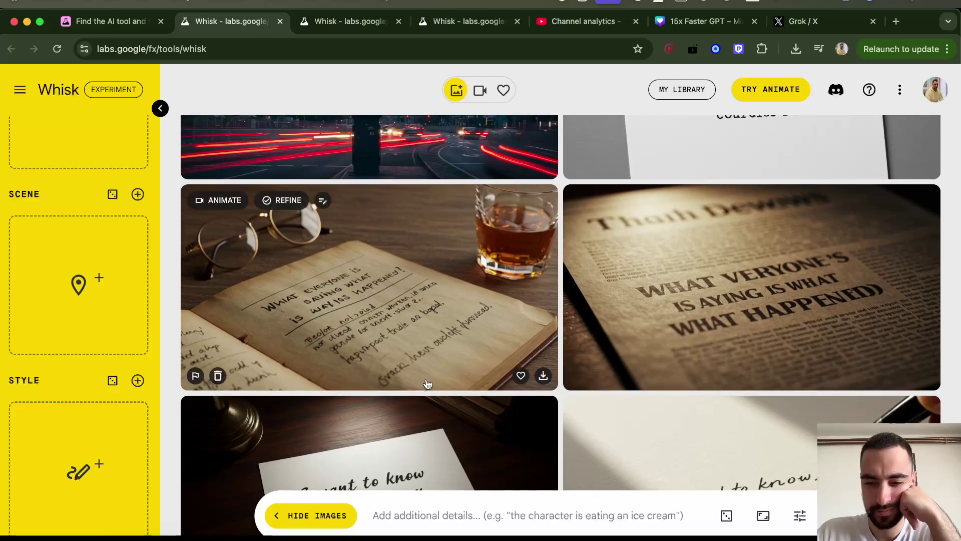
Step: Generate images from the prompt 美丽 and look over the results
text(美丽)
key(Return)
mouse_move(382, 296)
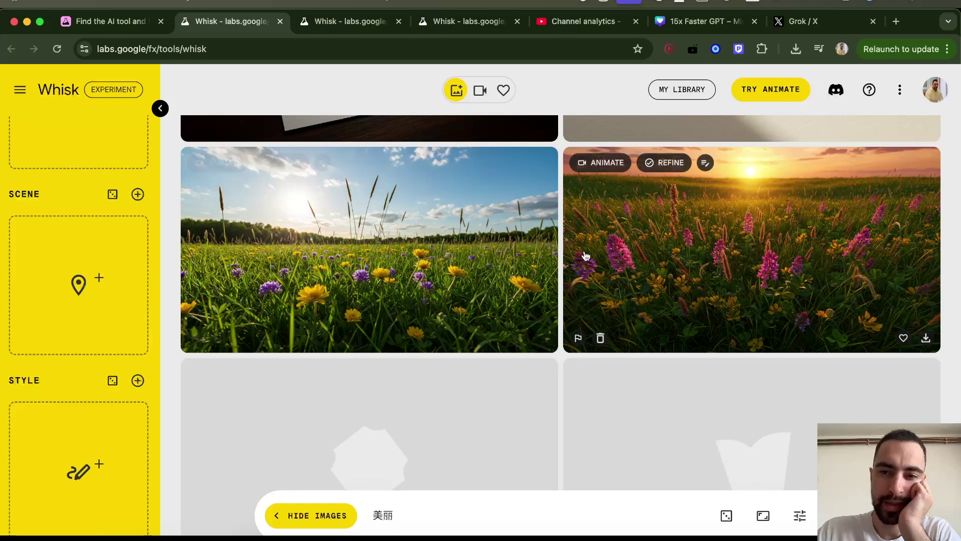
scroll(423, 278, down, 3)
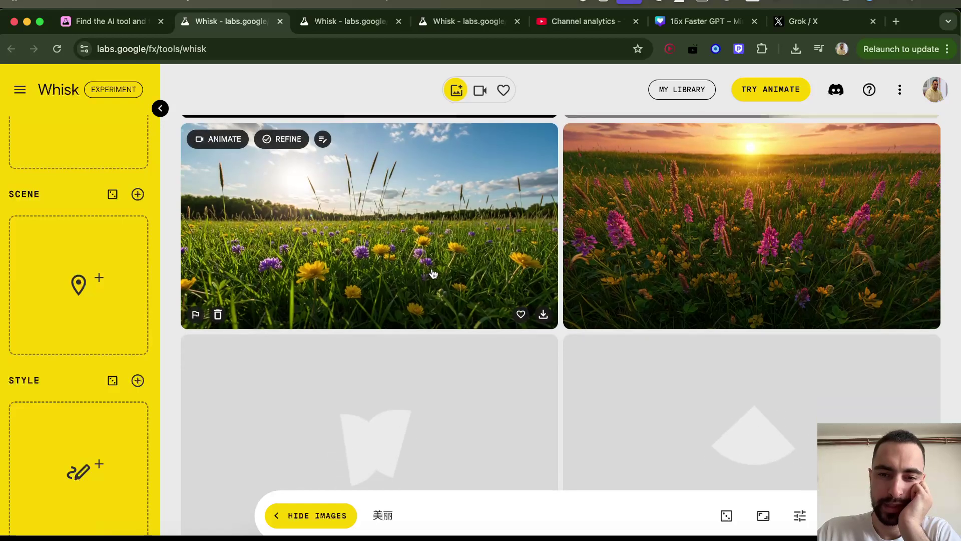
scroll(594, 364, up, 3)
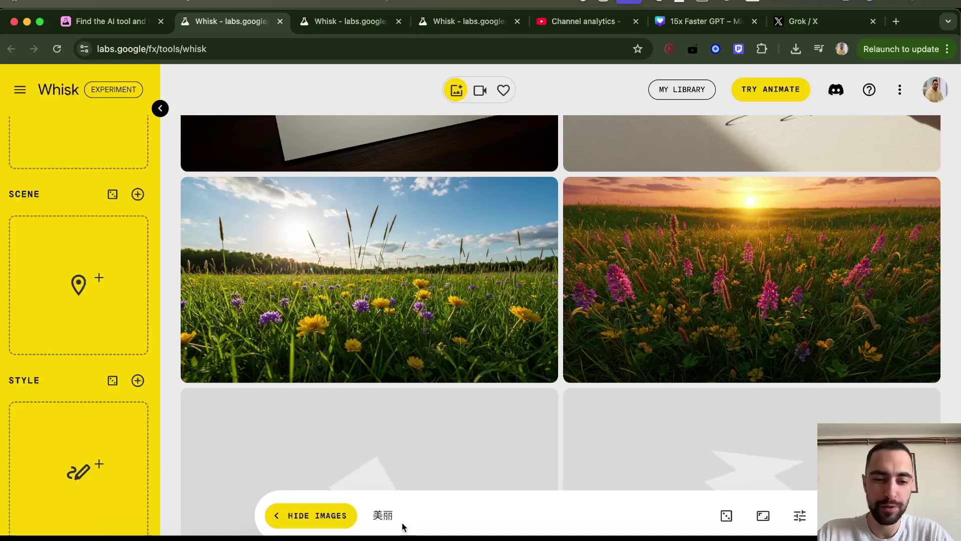
Step: Add the word 'beautiful' to the prompt and submit it
text(b)
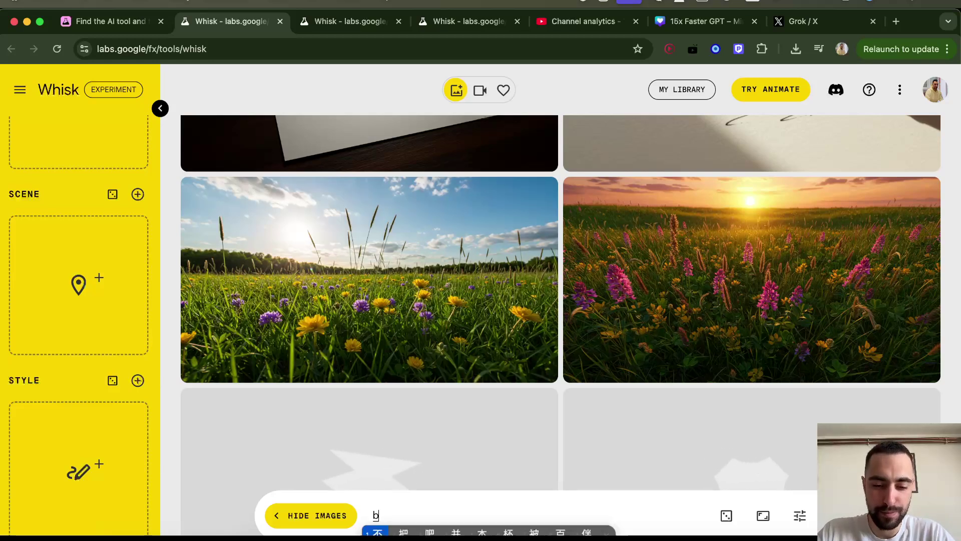
text(eautiful)
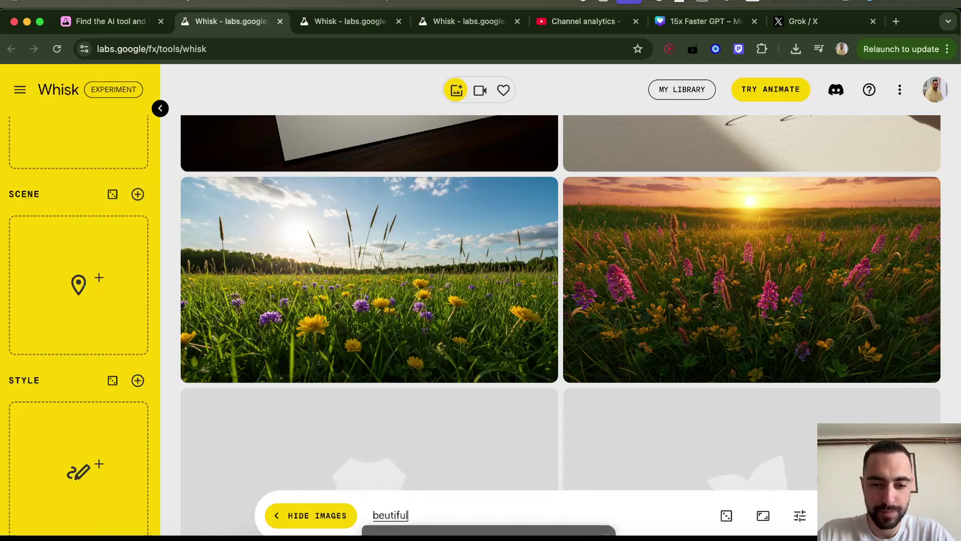
key(Return)
scroll(560, 302, up, 3)
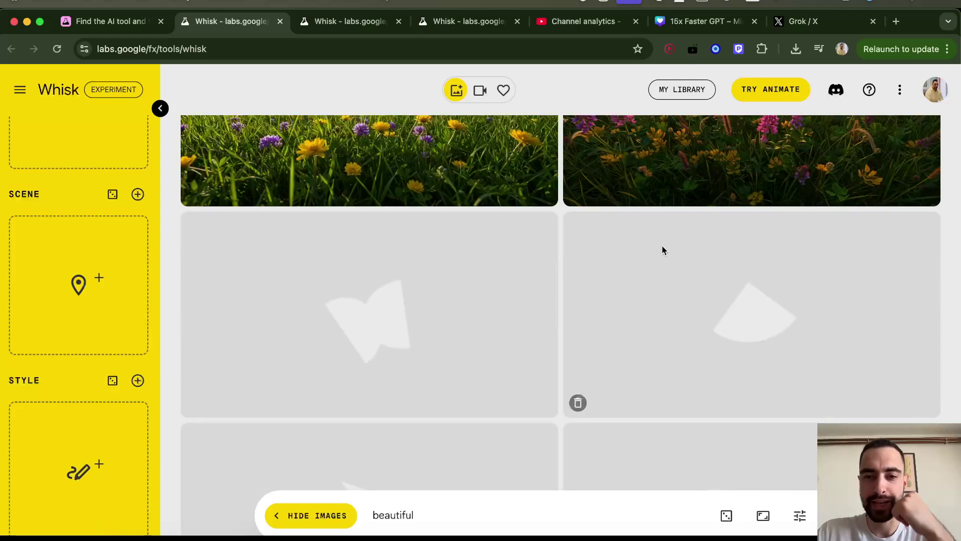
scroll(574, 203, down, 3)
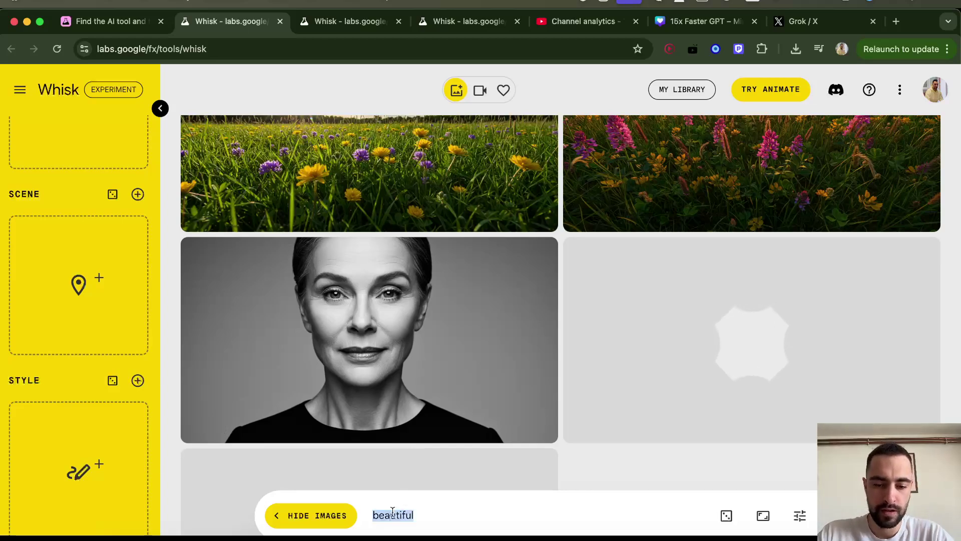
Step: Retype the prompt as 漂亮 with the pinyin IME and generate images
text(meili)
key(space)
text(pi)
key(BackSpace)
key(BackSpace)
key(BackSpace)
key(BackSpace)
text(p)
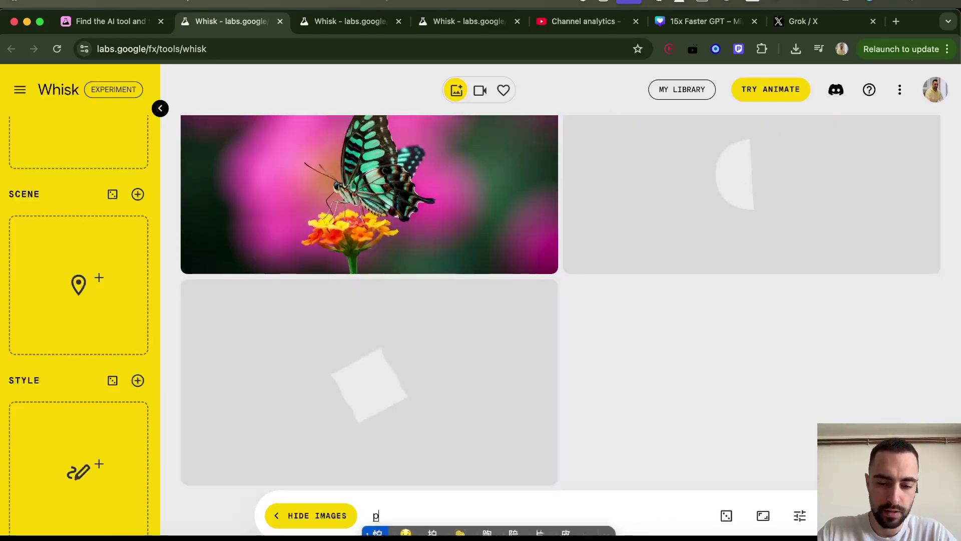
text(iaoliang)
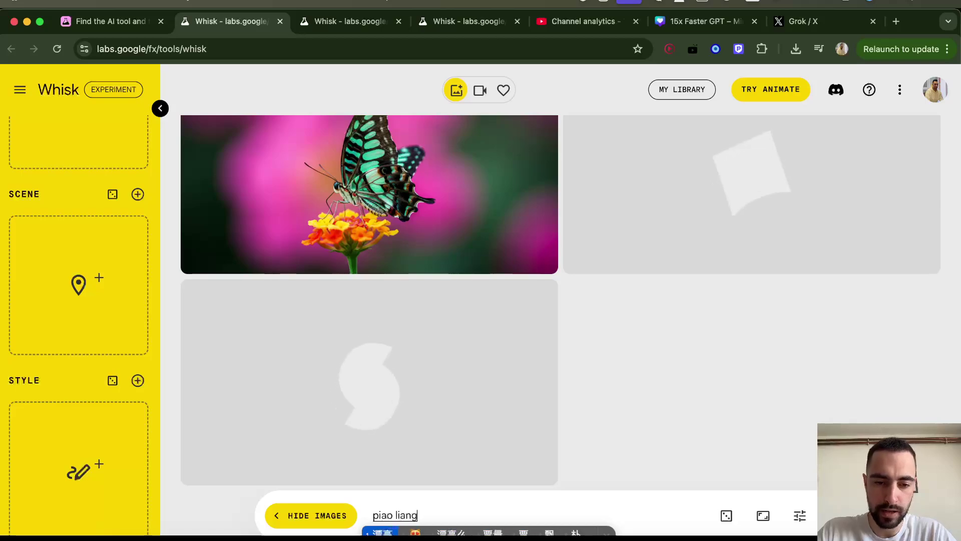
key(space)
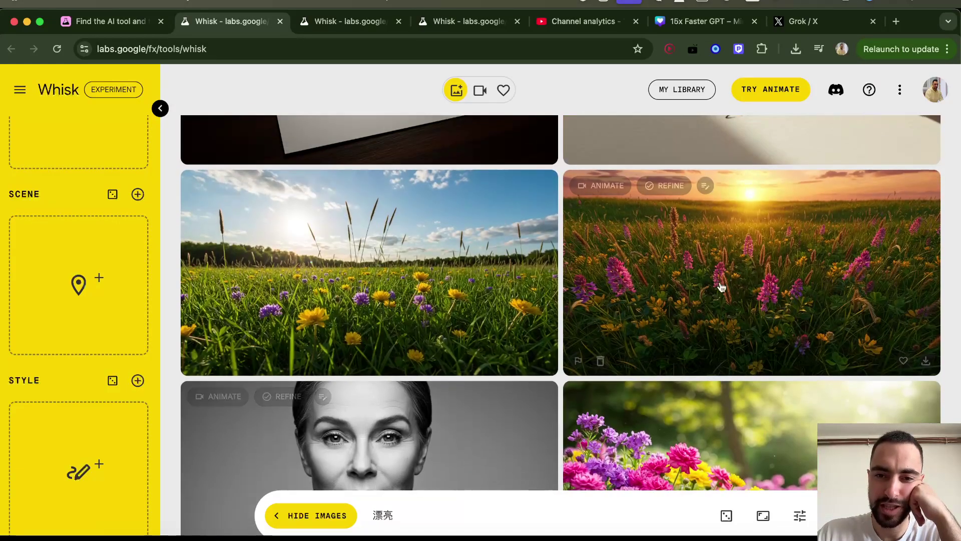
Step: Scroll through the 漂亮 results: portraits, a butterfly, a rose and a lake reflection
scroll(625, 280, down, 10)
scroll(625, 279, down, 3)
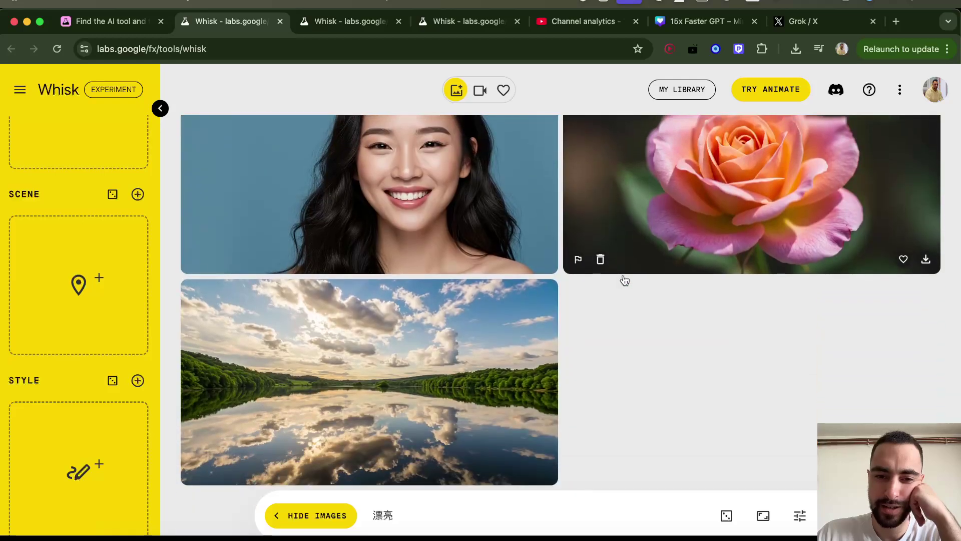
scroll(626, 275, up, 8)
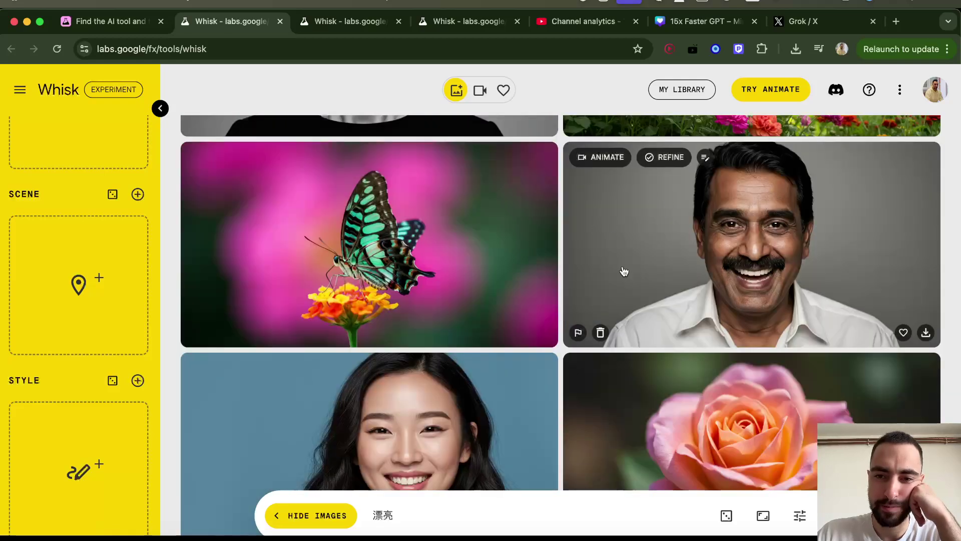
scroll(711, 231, down, 1)
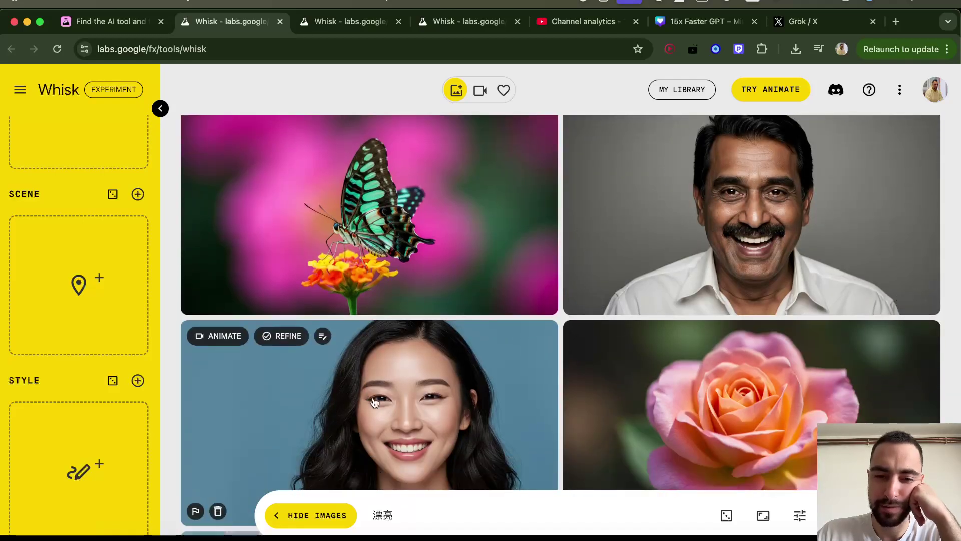
scroll(375, 402, down, 1)
scroll(726, 182, down, 6)
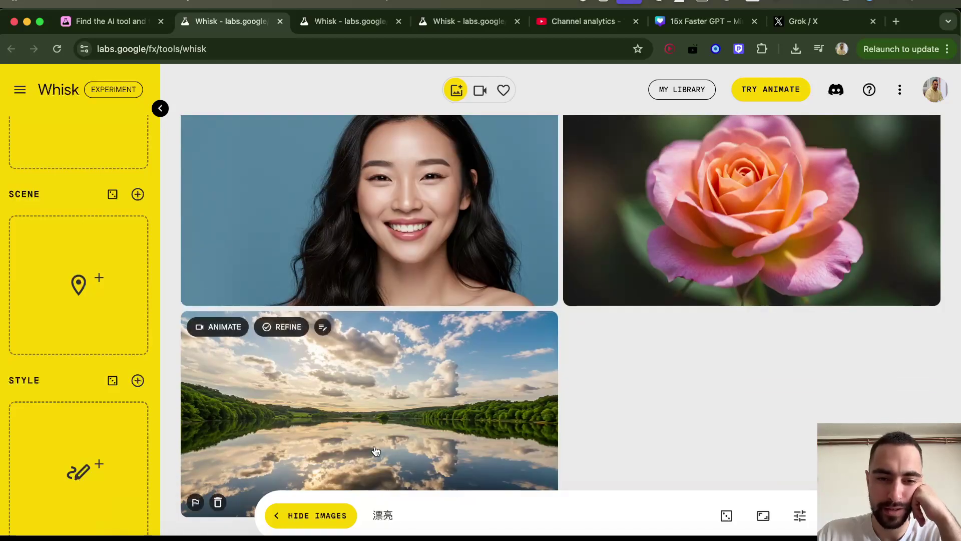
scroll(404, 410, down, 1)
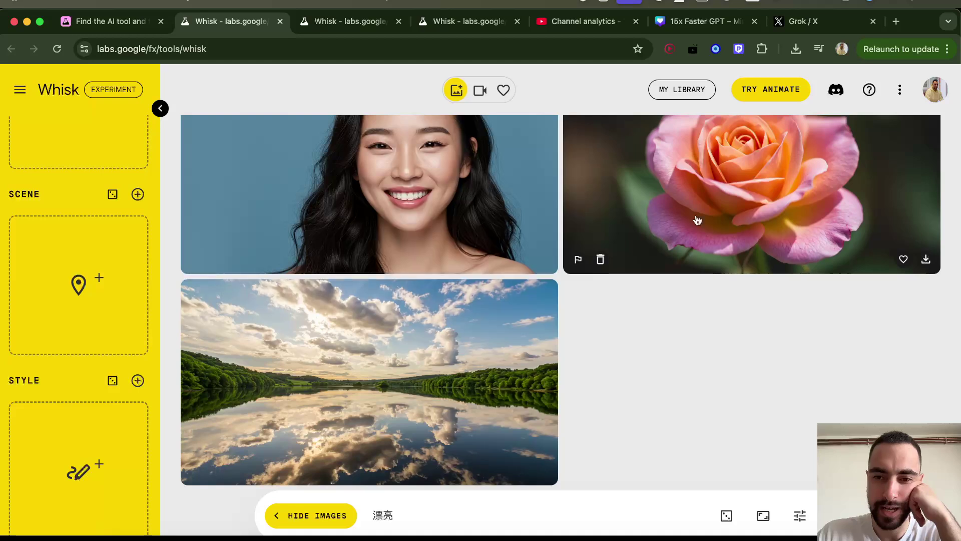
scroll(625, 246, up, 2)
scroll(625, 245, down, 2)
Step: Generate images for 枯燥无味, then retype it in pinyin and resubmit
key(super+a)
text(枯燥无味)
key(Return)
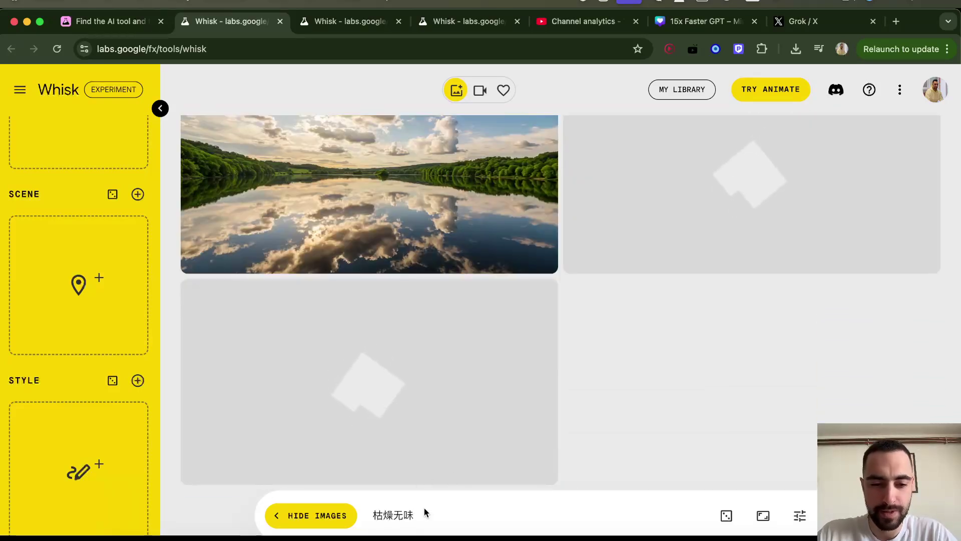
drag(425, 508, 376, 509)
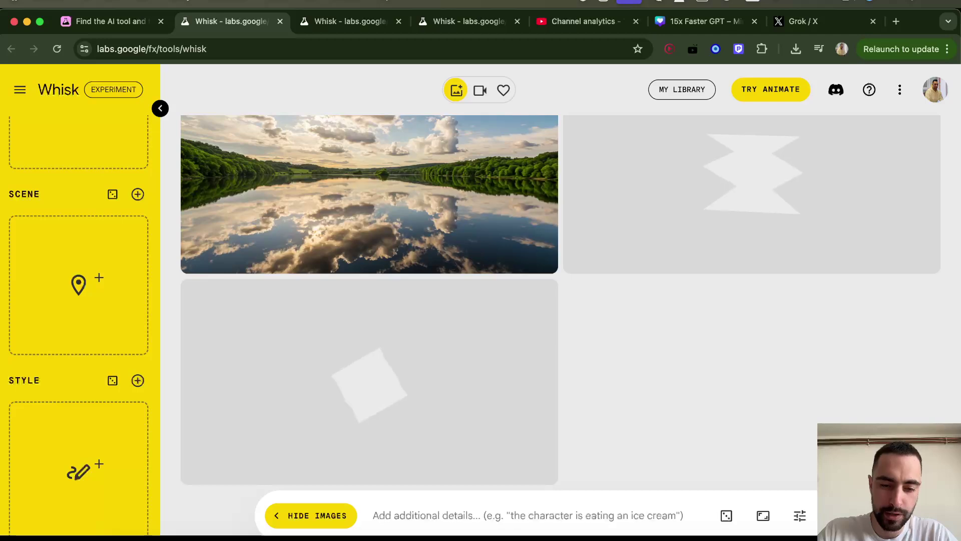
text(kuzaou)
key(BackSpace)
text(wuw)
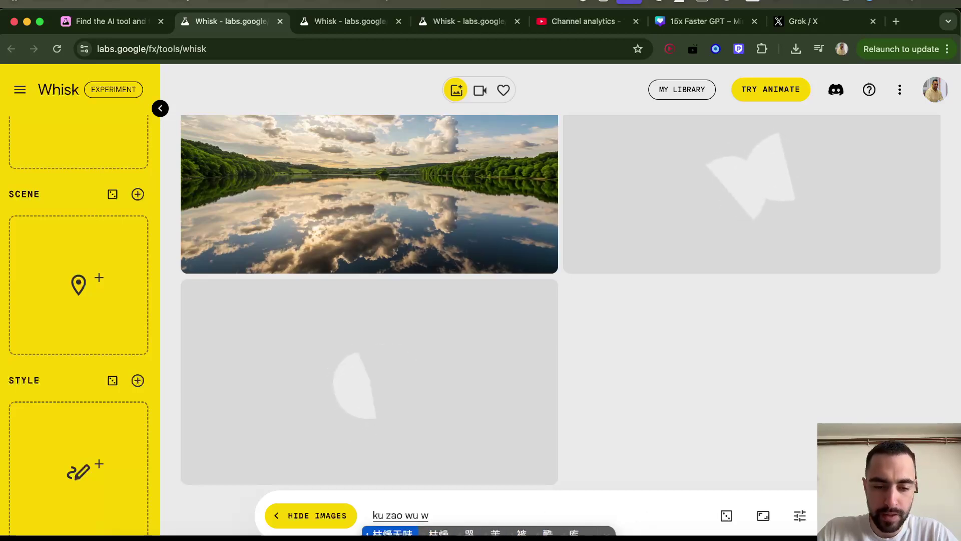
text(ei)
key(space)
key(Return)
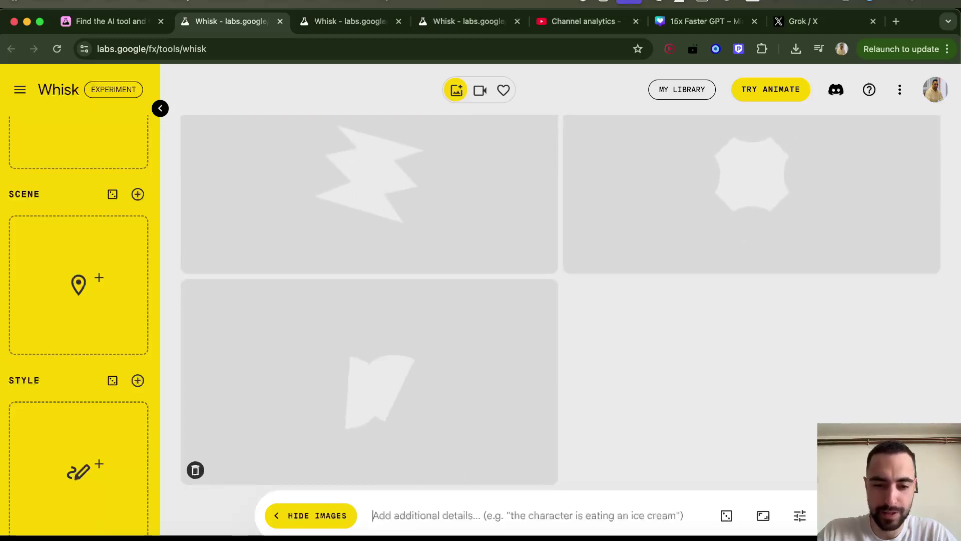
Step: Try the prompt 每晚外了, then generate from the emoji 🍔 plus 笑哭
text(mei wan)
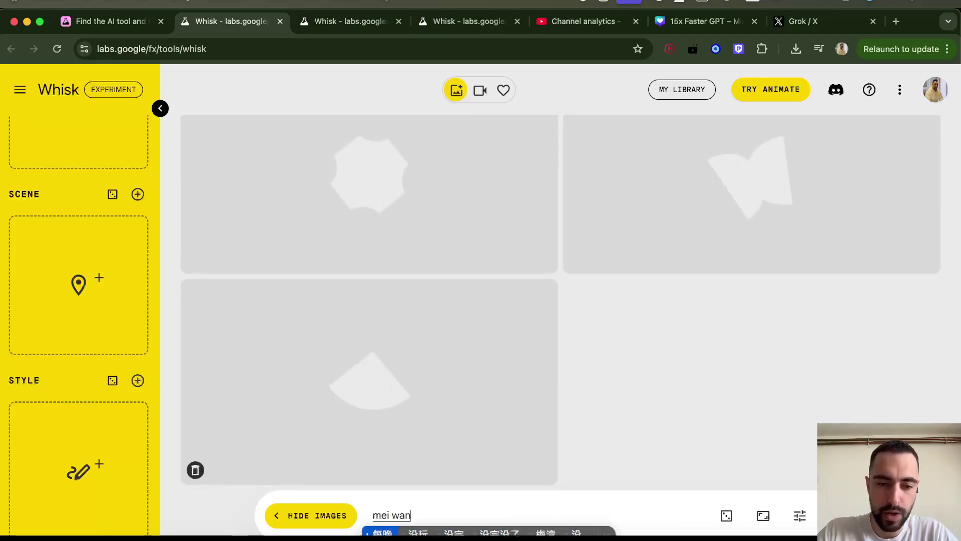
text( wai liao)
key(space)
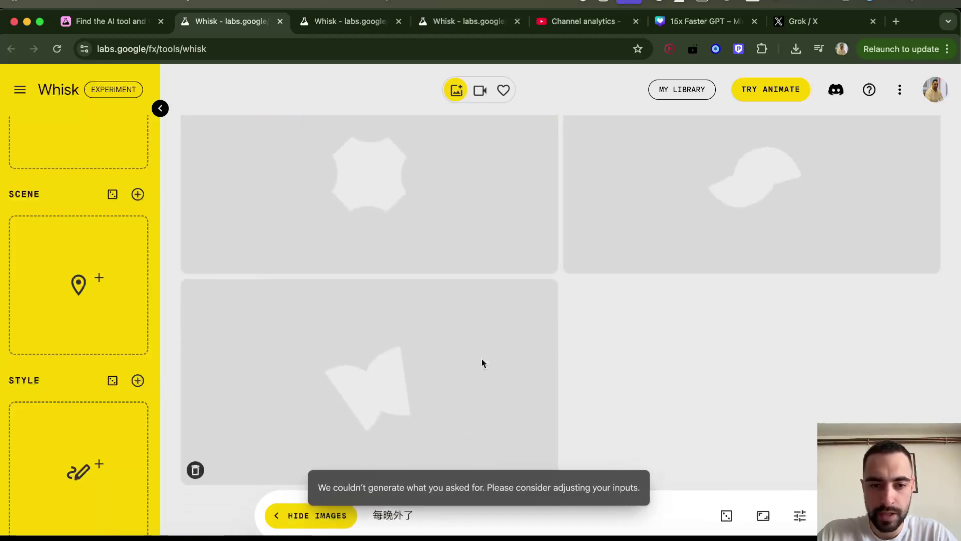
key(super+a)
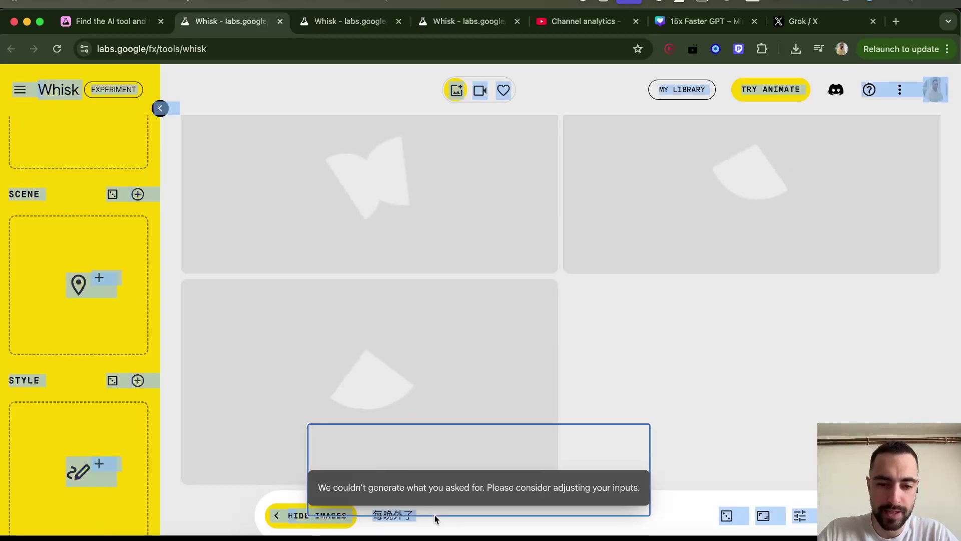
click(415, 515)
text(🍔)
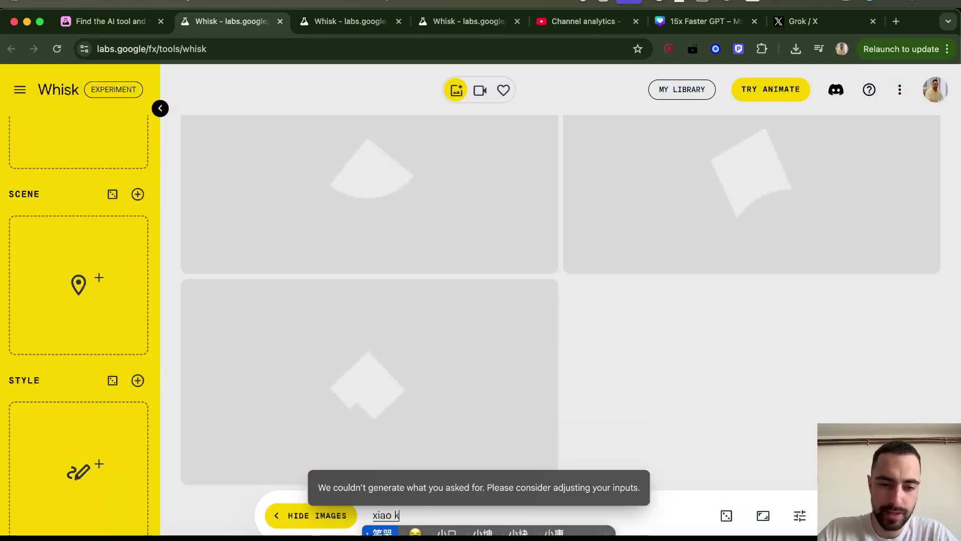
text(xia)
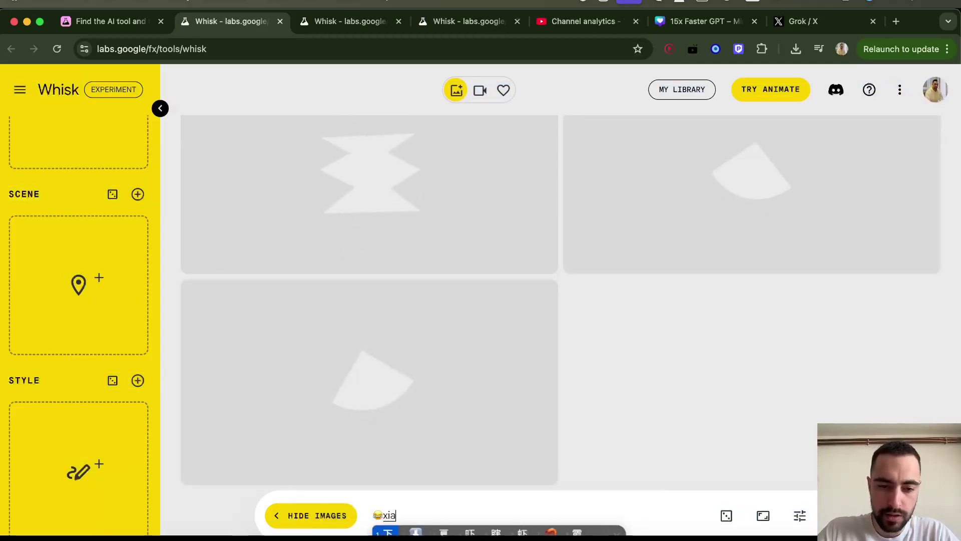
text(ok)
key(space)
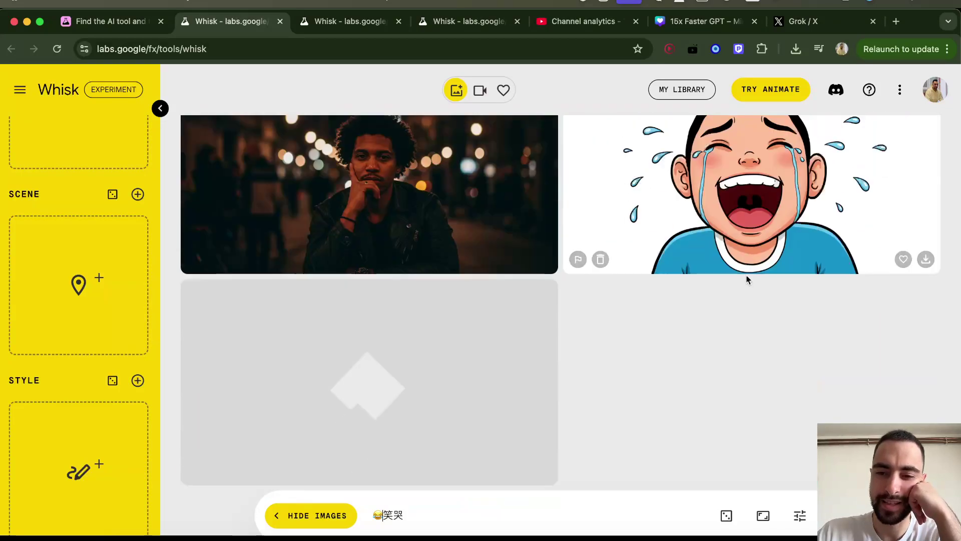
scroll(741, 193, down, 1)
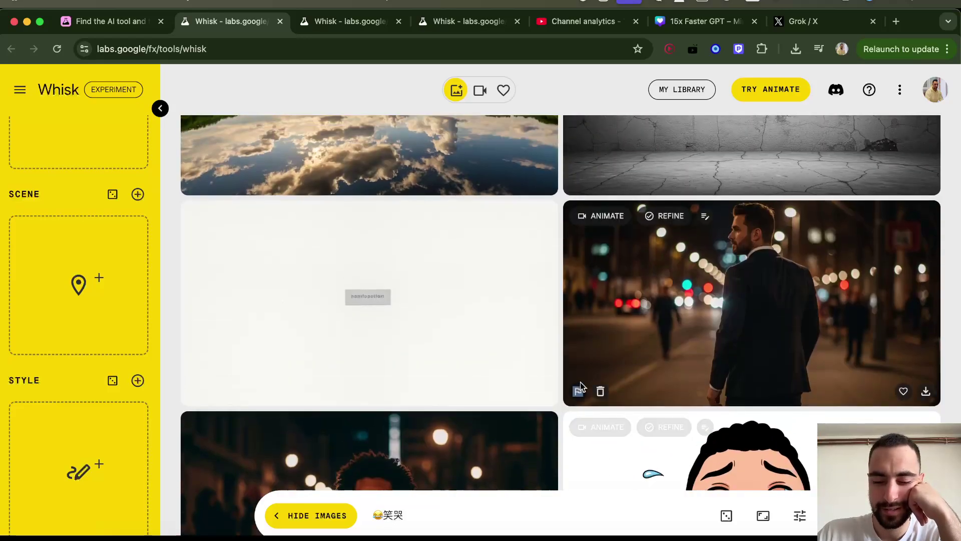
Step: Open and close Refine for the crying-laughing man image, then review the results
right_click(580, 386)
click(545, 310)
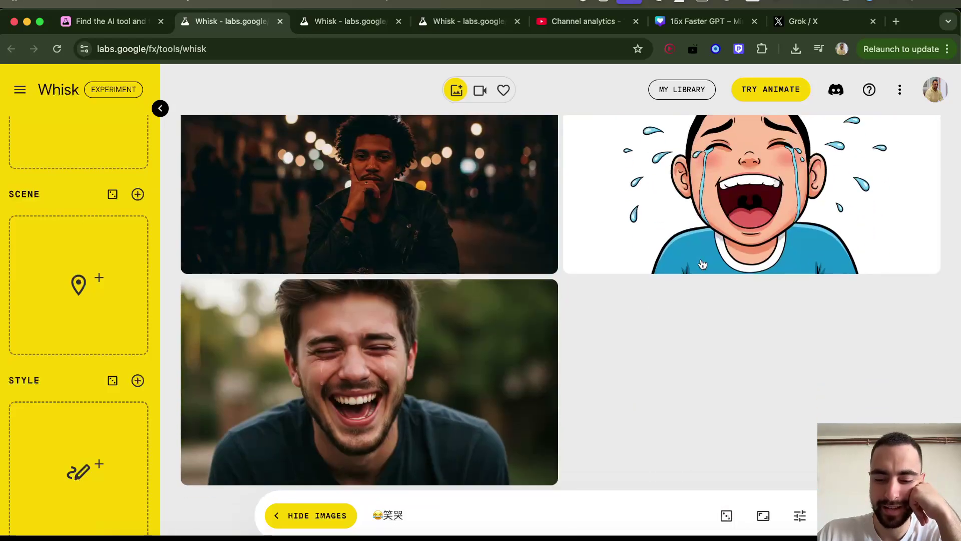
click(852, 294)
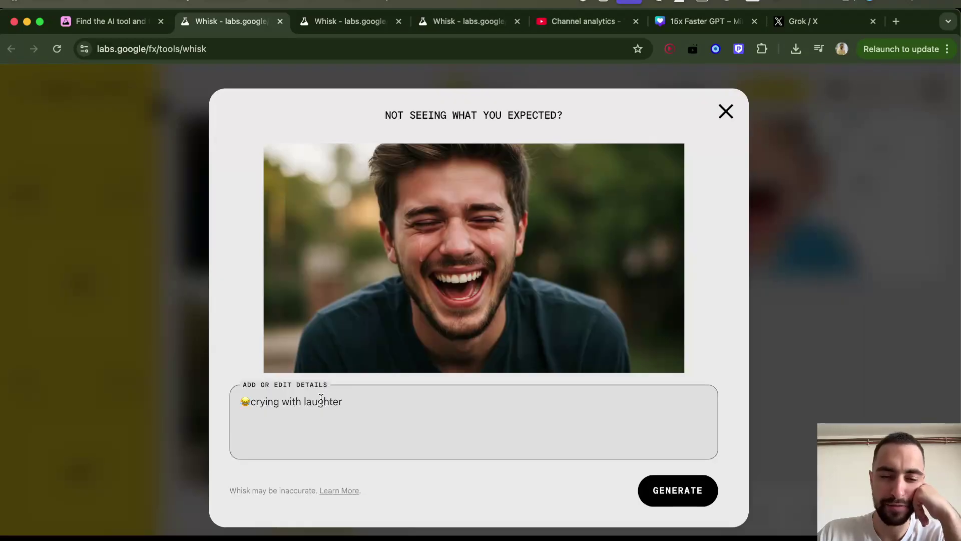
click(839, 296)
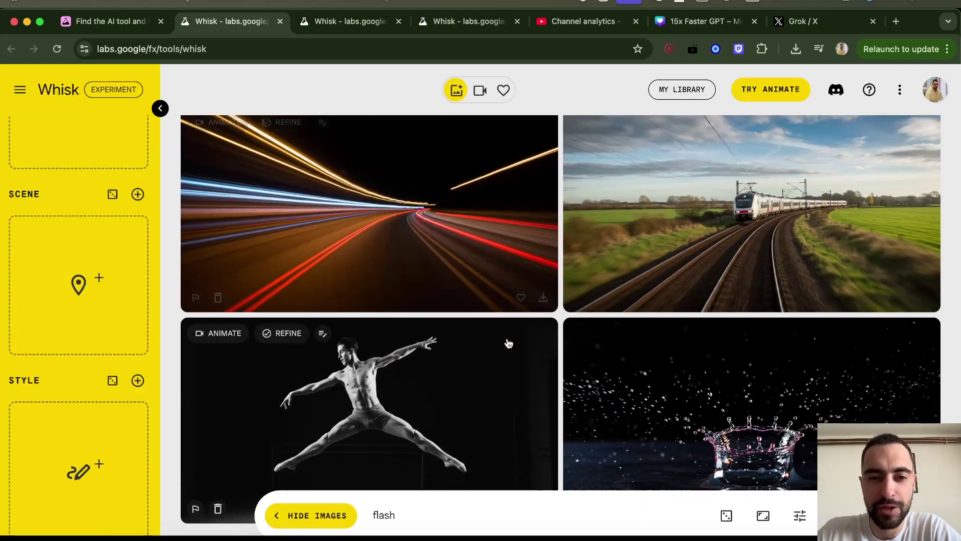
scroll(508, 344, down, 20)
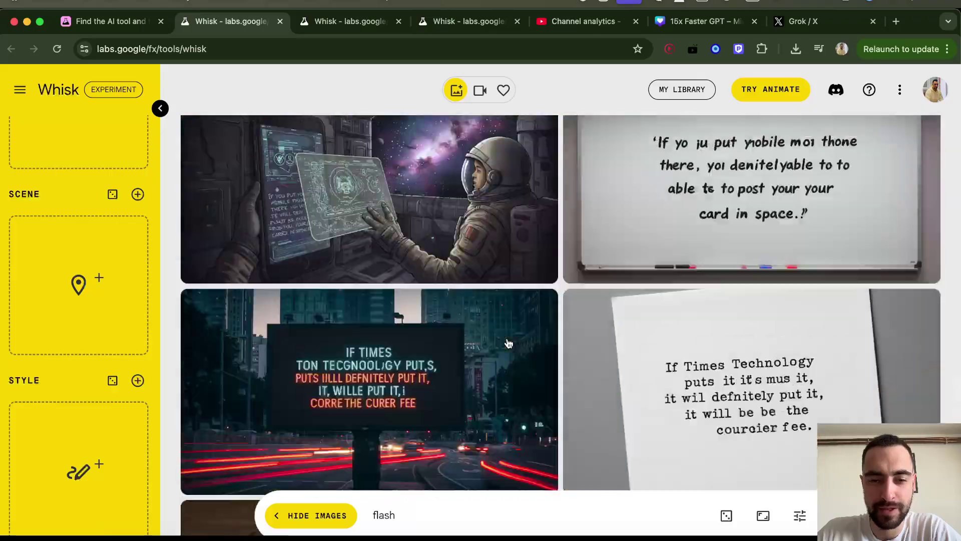
scroll(508, 343, up, 20)
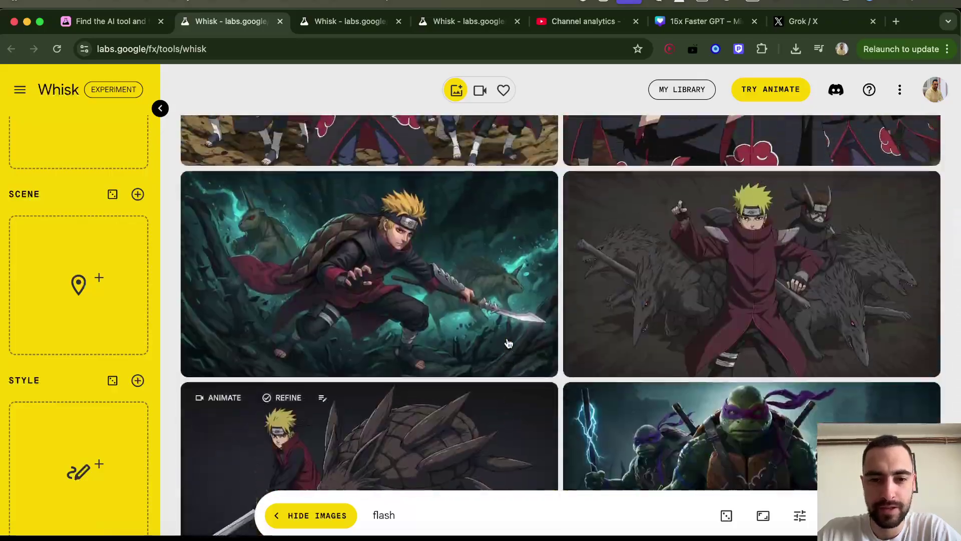
scroll(508, 343, up, 5)
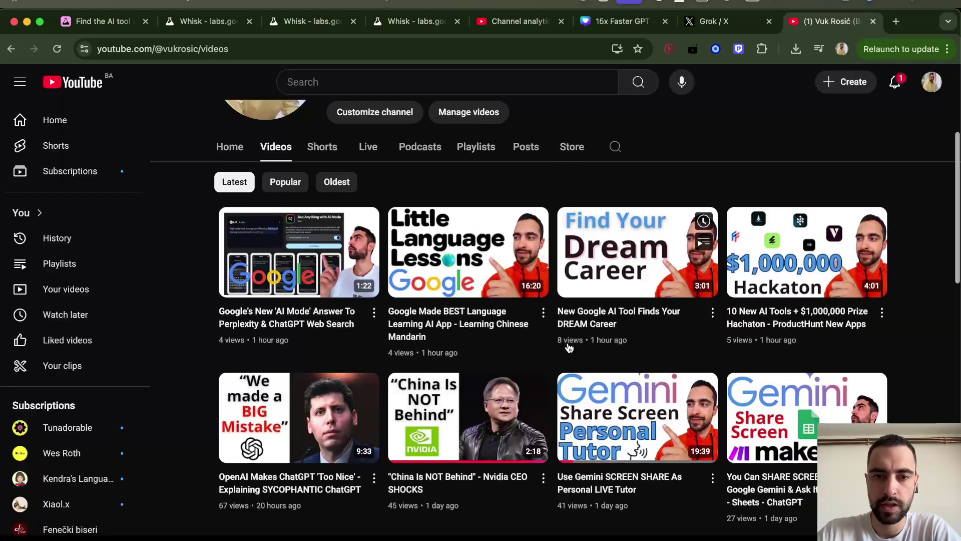
scroll(569, 346, up, 2)
scroll(568, 347, down, 3)
scroll(569, 346, down, 10)
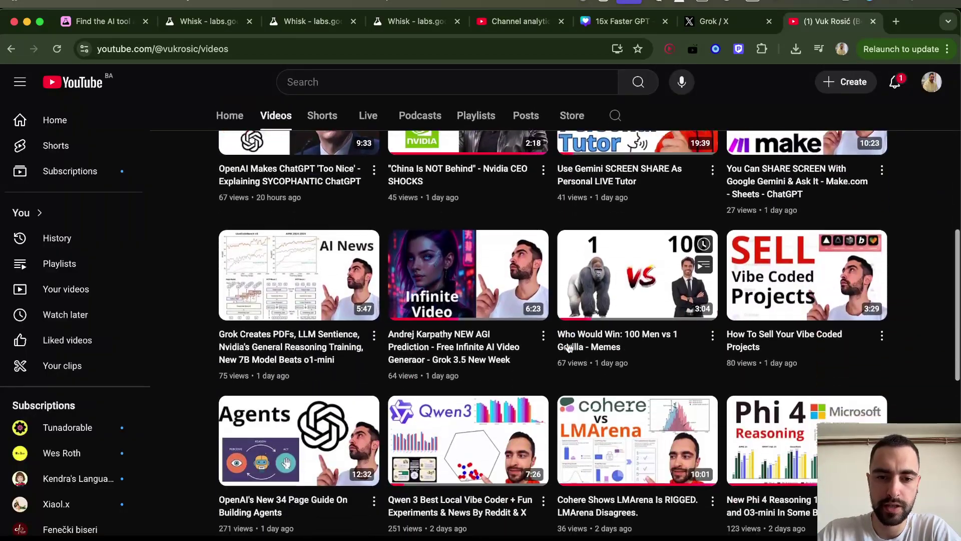